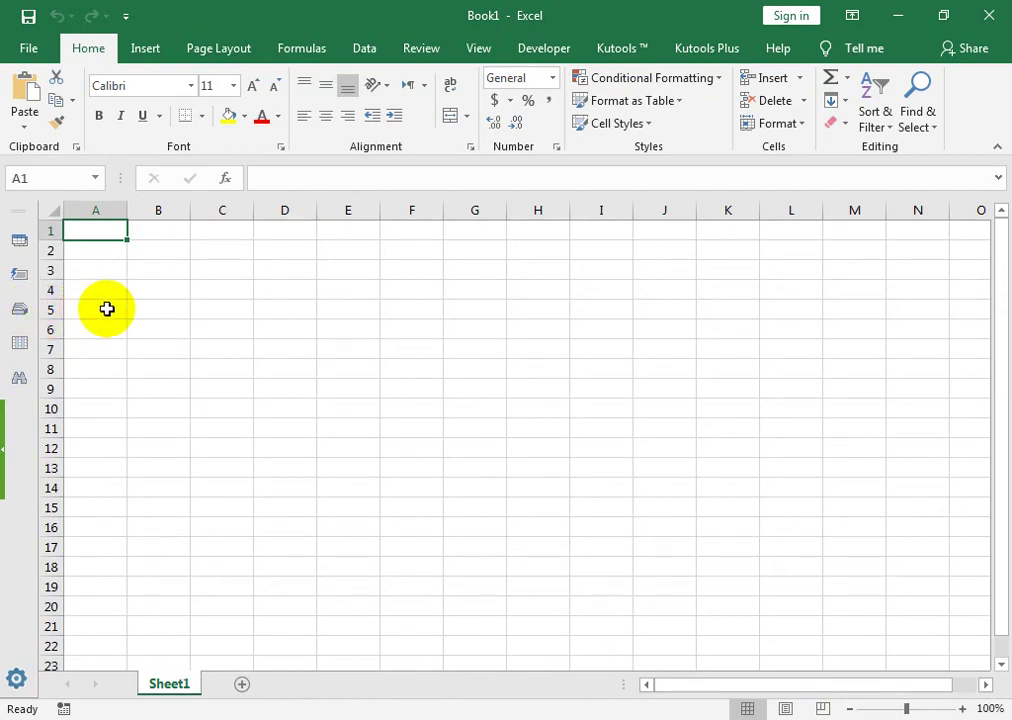
# Step: Enter 'Work OF Type' in cell B5
pyautogui.press('Down')
pyautogui.press('Down')
pyautogui.press('Down')
pyautogui.press('Right')
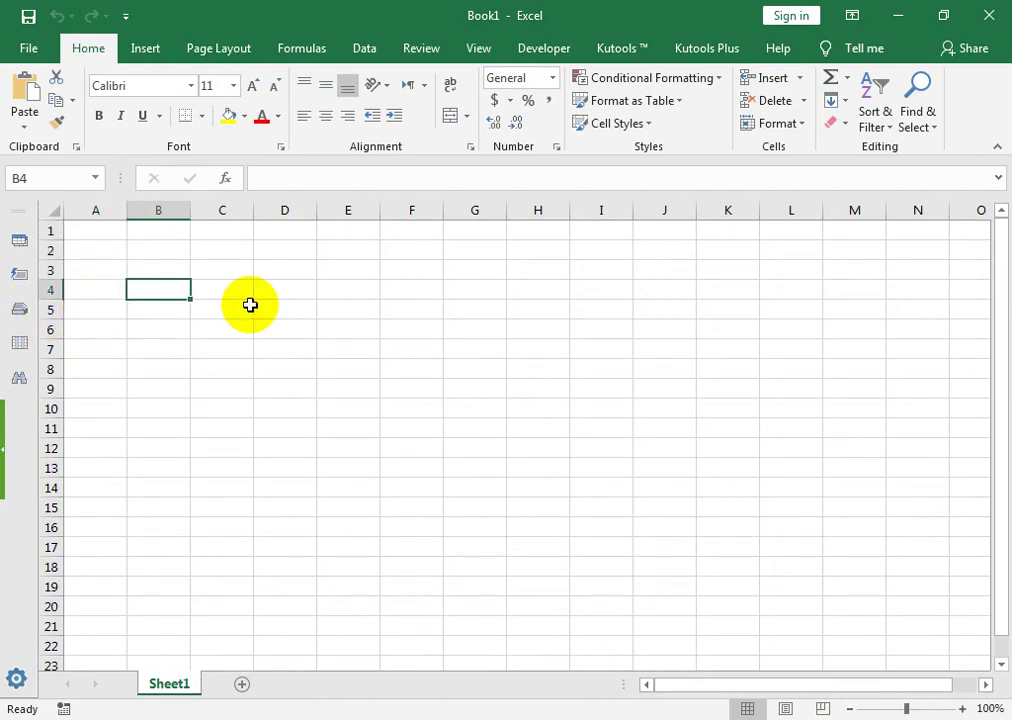
pyautogui.press('Down')
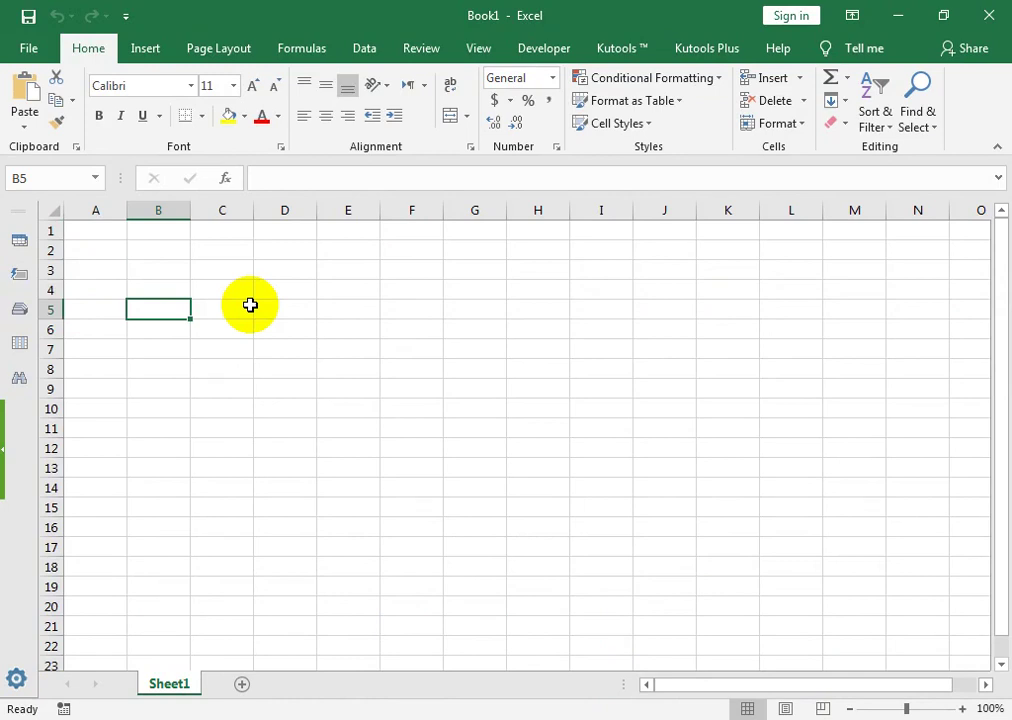
pyautogui.write('Work OF Type')
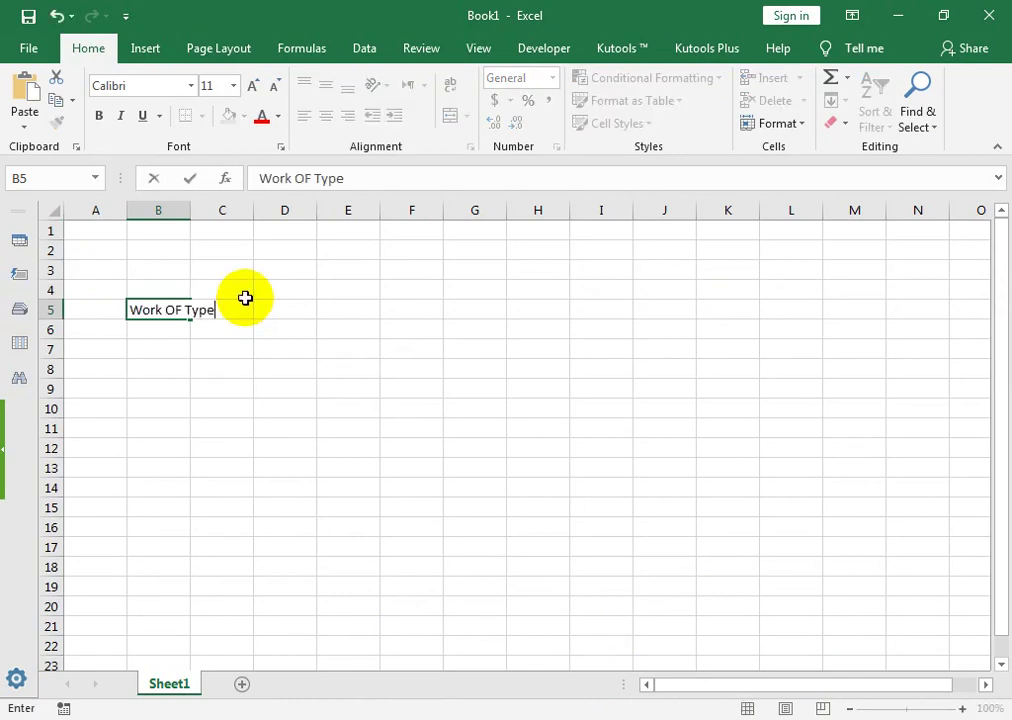
pyautogui.click(727, 587)
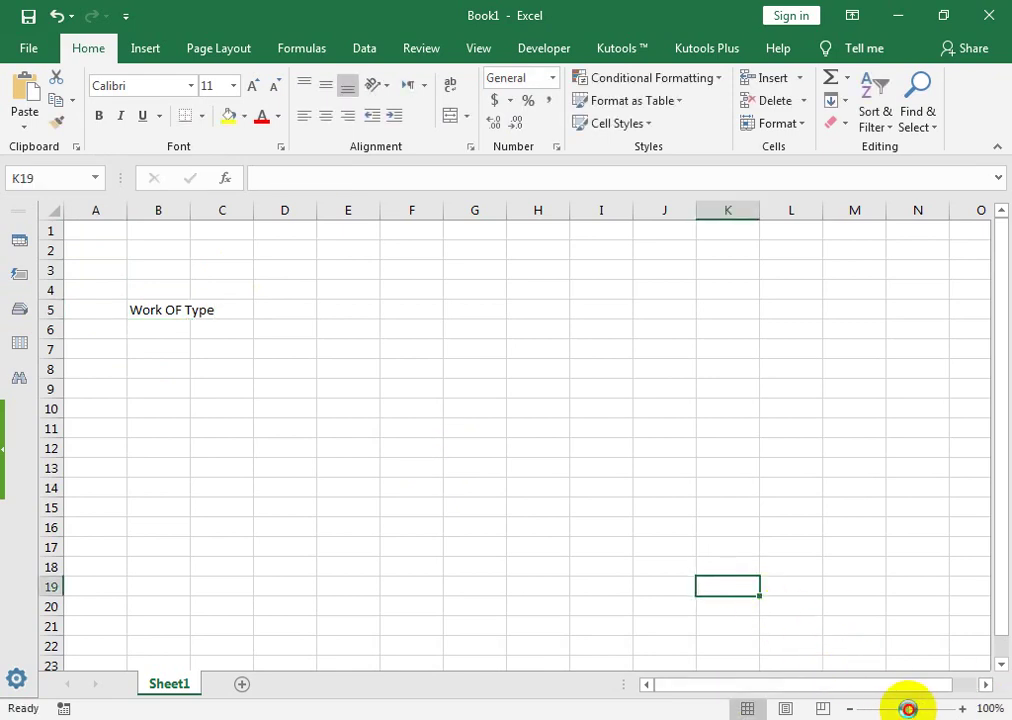
# Step: Zoom the grid to 238% and autofit column B to the B5 heading
pyautogui.moveTo(905, 708); pyautogui.dragTo(928, 708)
pyautogui.moveTo(865, 693); pyautogui.dragTo(660, 691)
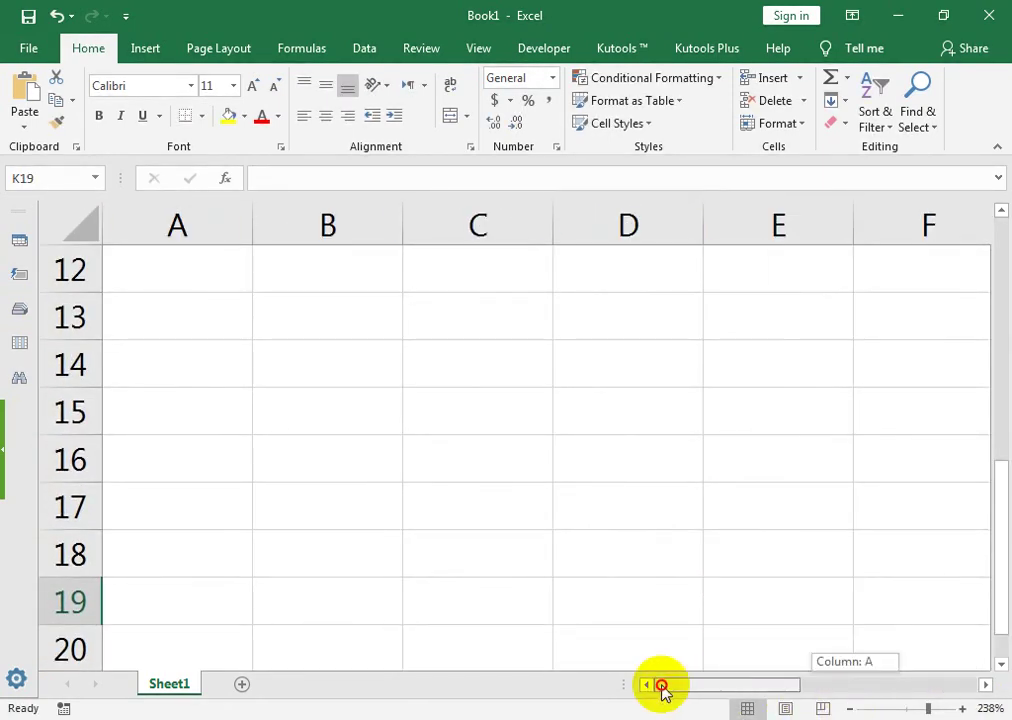
pyautogui.moveTo(478, 555); pyautogui.dragTo(5, 200)
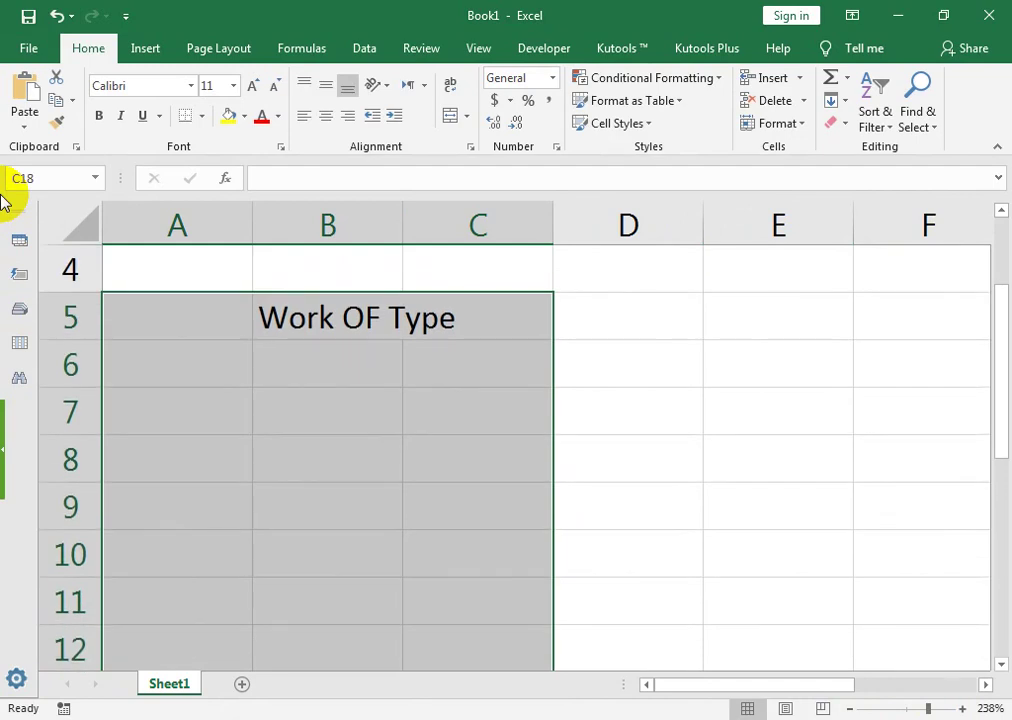
pyautogui.press('Up')
pyautogui.hotkey('ctrl', 'Up')
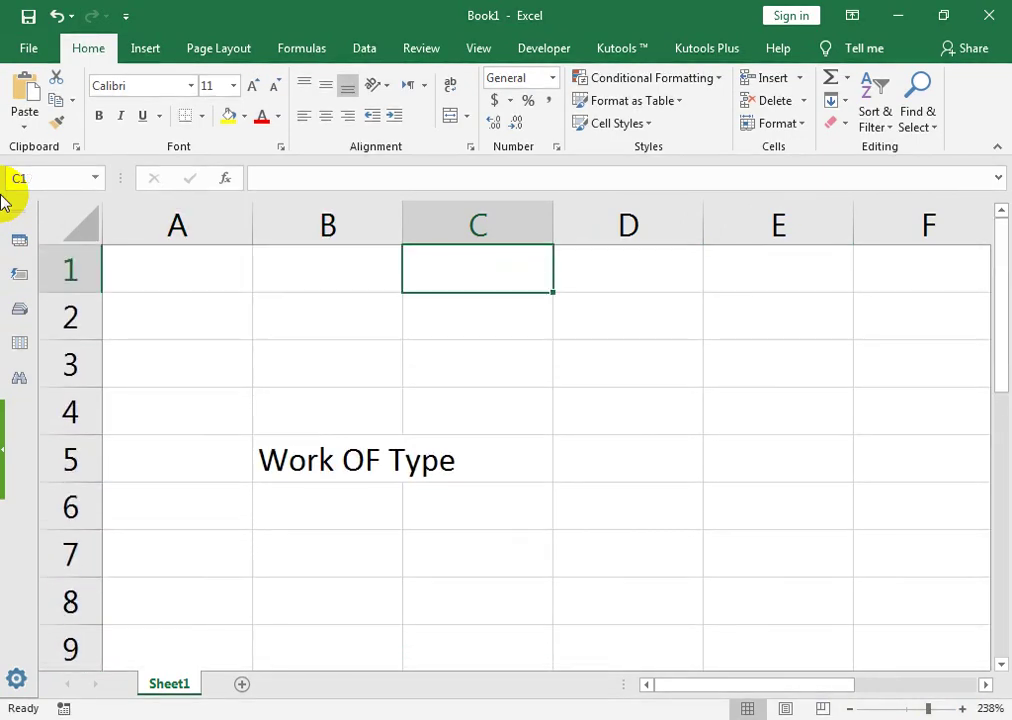
pyautogui.press('Left')
pyautogui.hotkey('ctrl', 'Down')
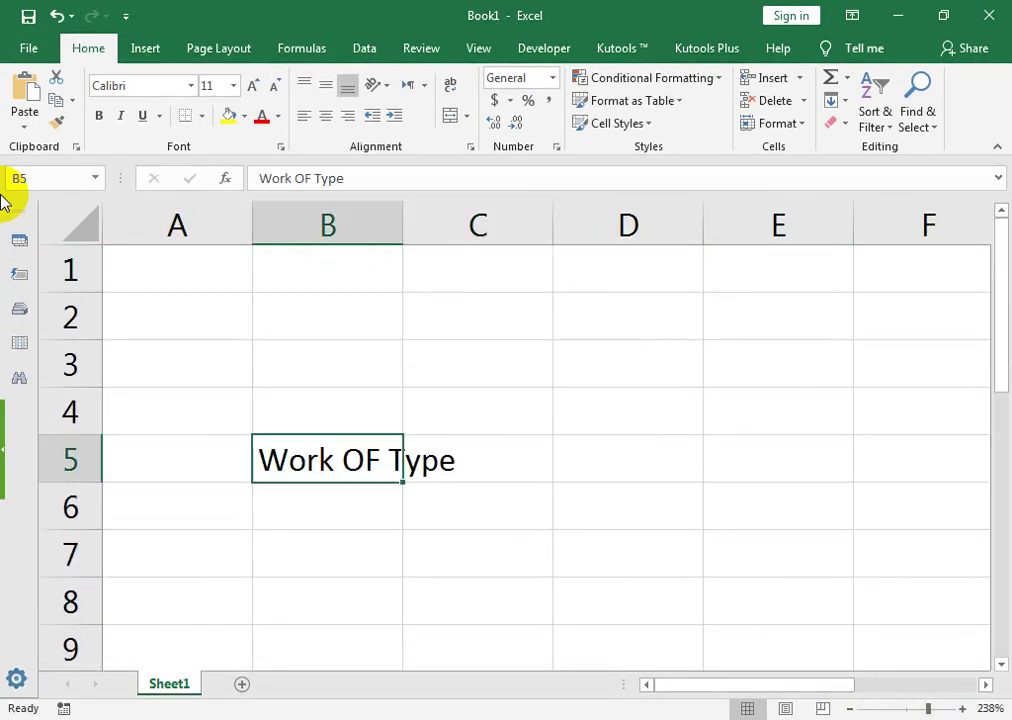
pyautogui.doubleClick(403, 214)
# Step: Change the B5 text to 'Type OF Work'
pyautogui.doubleClick(377, 474)
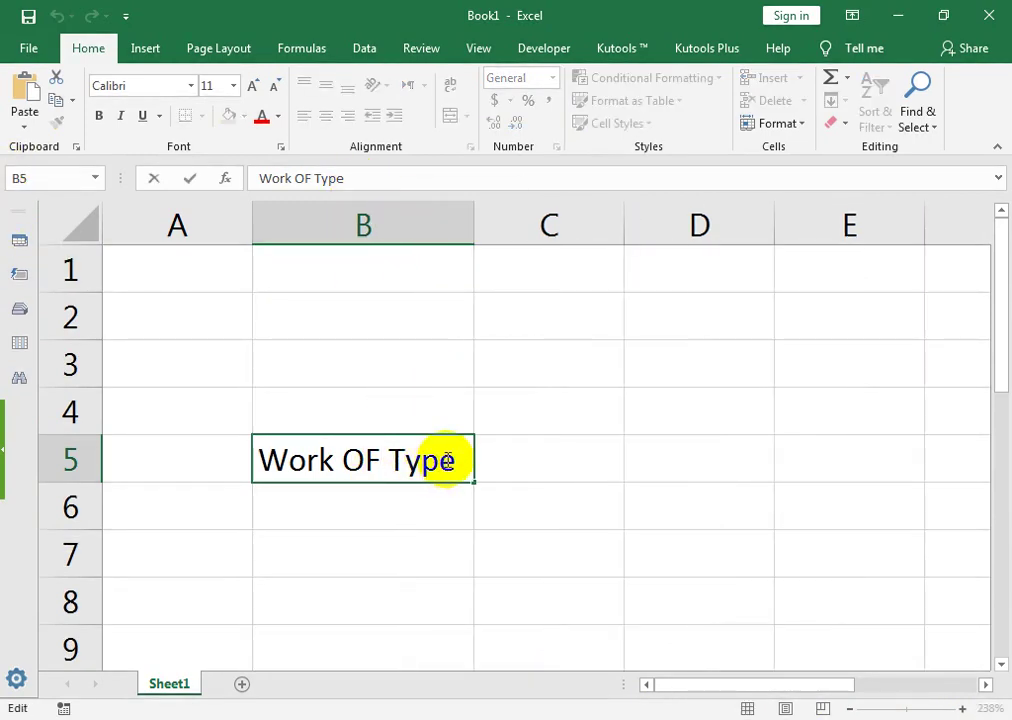
pyautogui.moveTo(455, 464); pyautogui.dragTo(5, 463)
pyautogui.write('Type OF ')
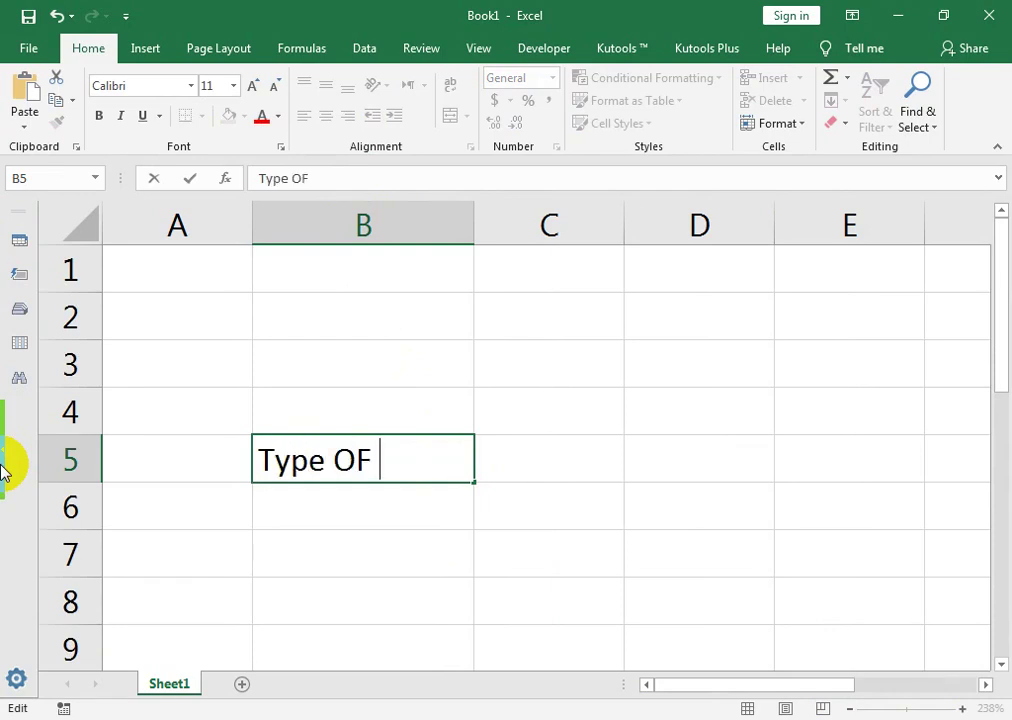
pyautogui.write('Work')
pyautogui.press('Return')
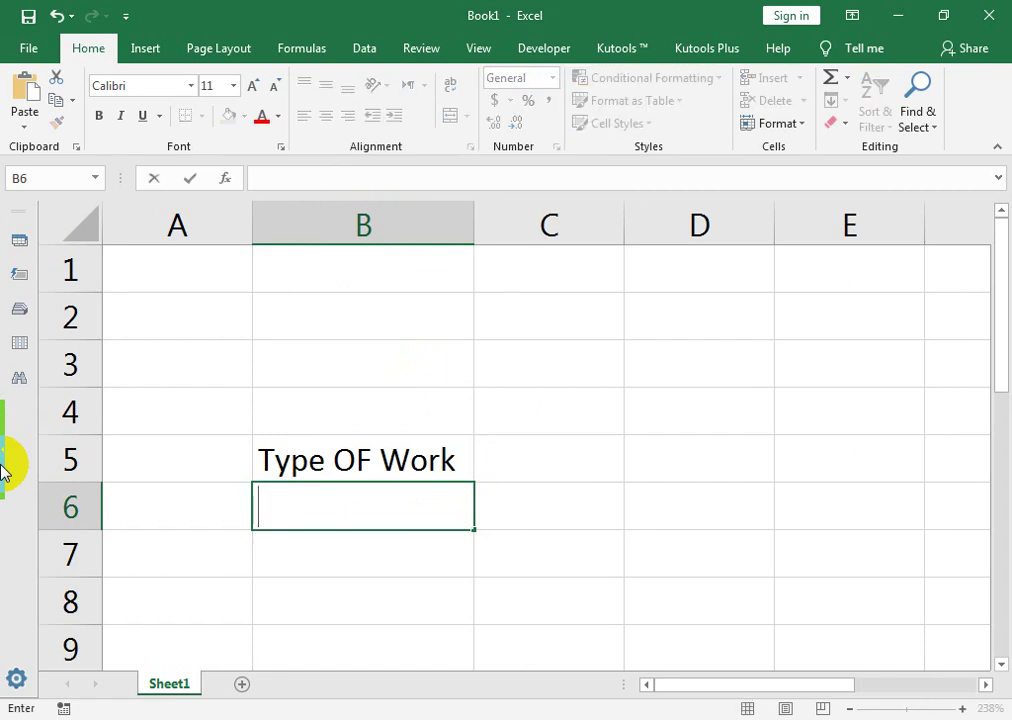
# Step: Enter Architectural and Electrical in B6 and B7
pyautogui.write('Archit')
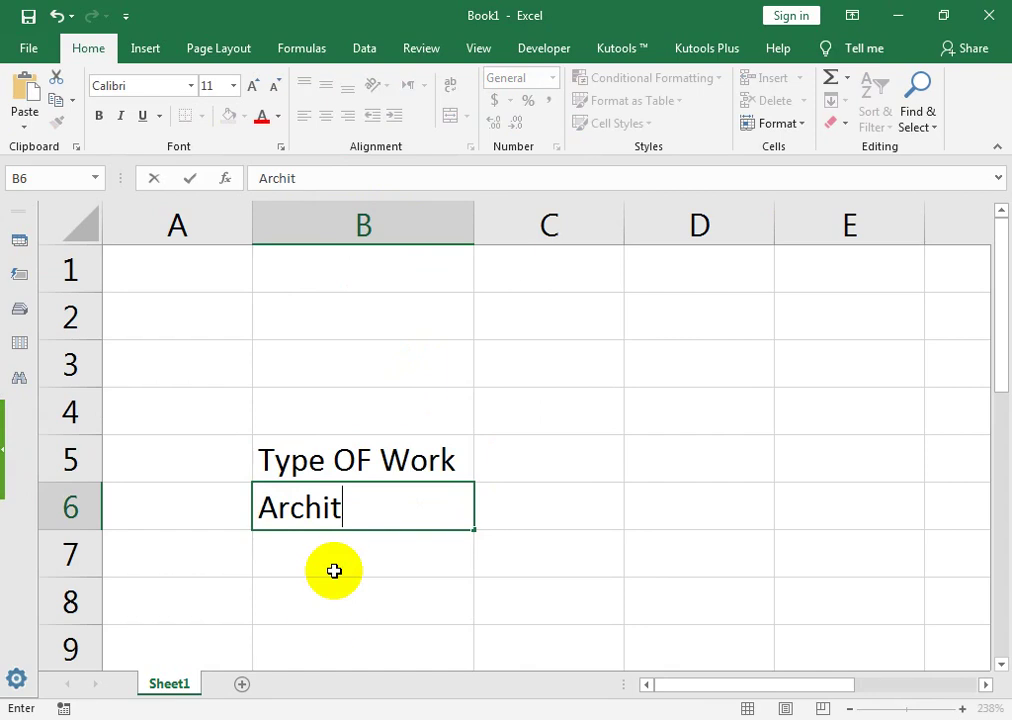
pyautogui.write('ectural')
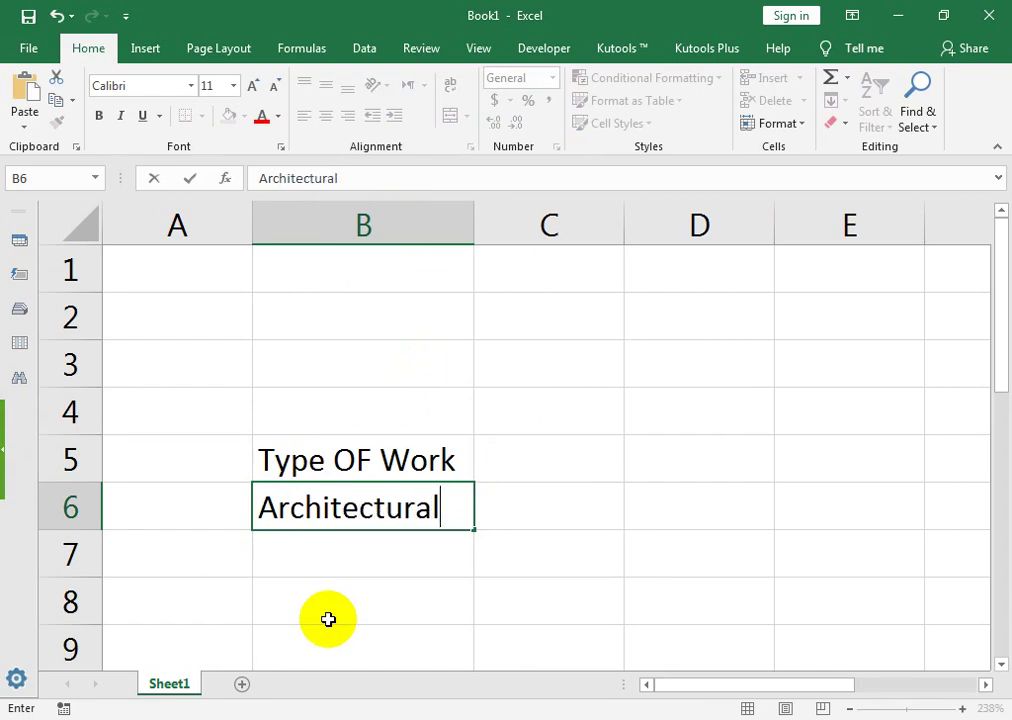
pyautogui.press('Return')
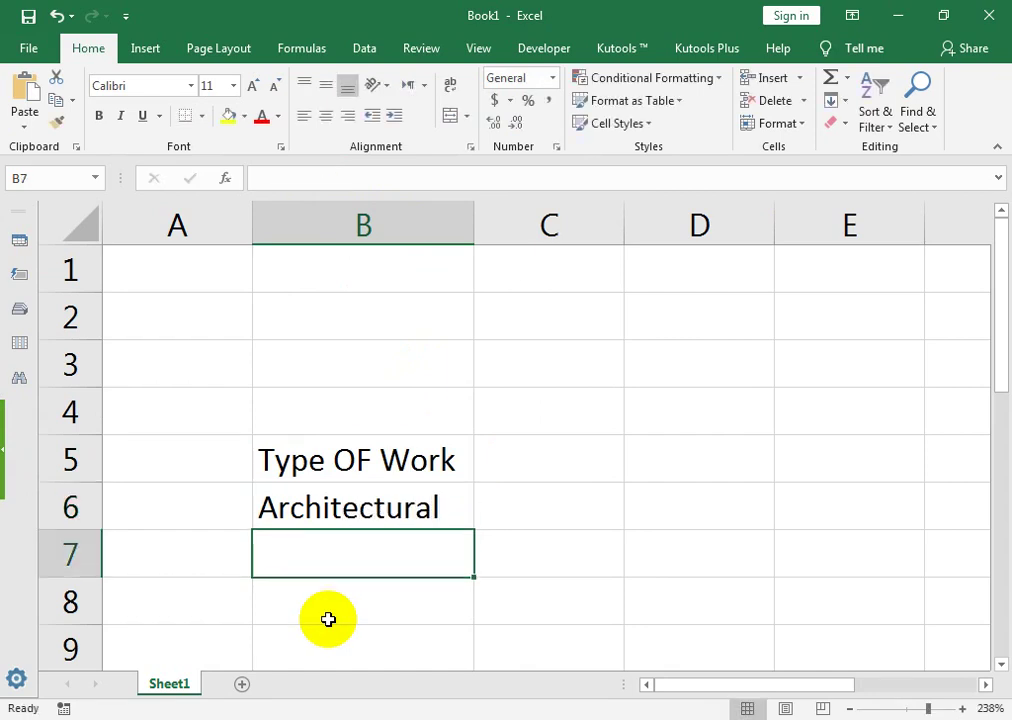
pyautogui.write('Ele')
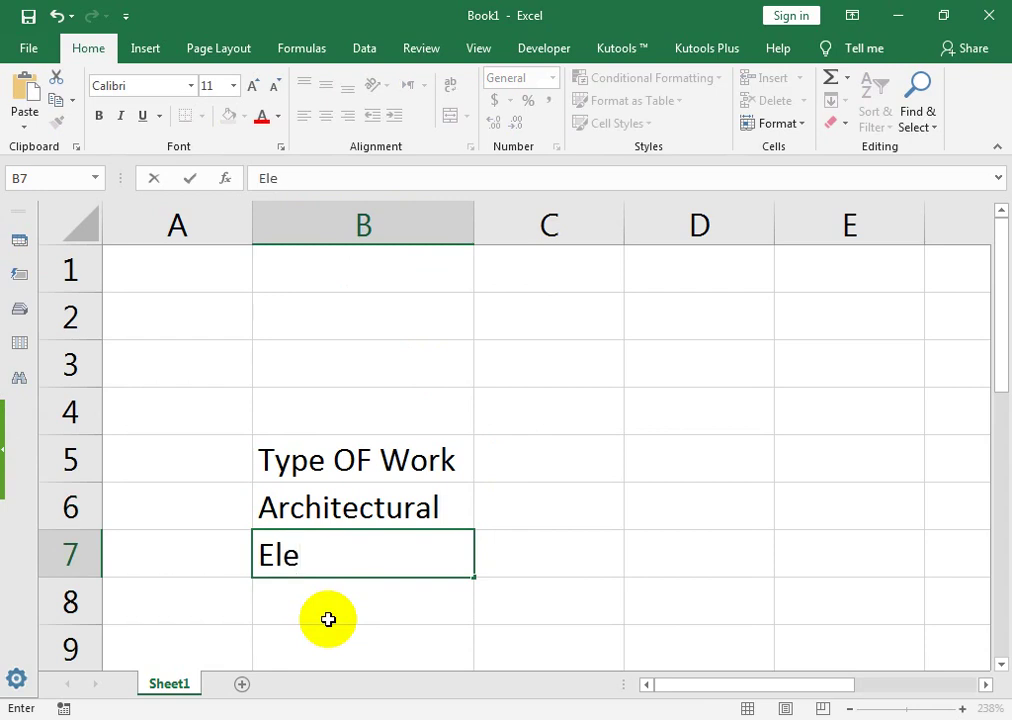
pyautogui.write('ctrical')
pyautogui.press('Return')
# Step: Enter Mechnical in B8 and Civil & Structual in B9
pyautogui.doubleClick(328, 619)
pyautogui.write('Mw')
pyautogui.press('BackSpace')
pyautogui.write('echnial')
pyautogui.press('BackSpace')
pyautogui.press('BackSpace')
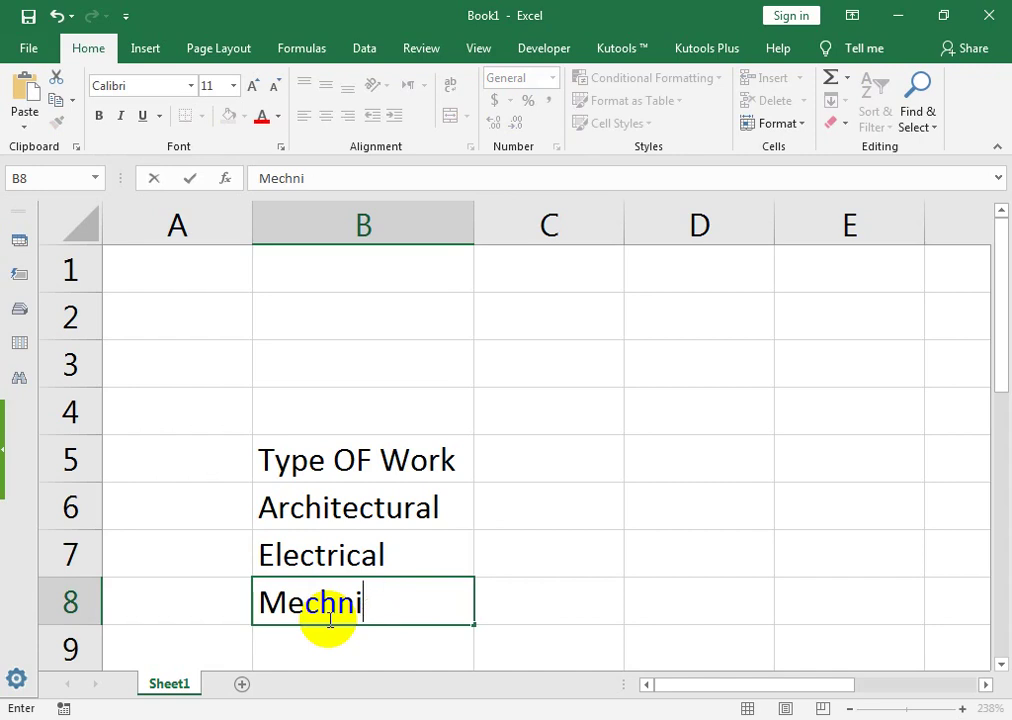
pyautogui.write('cal')
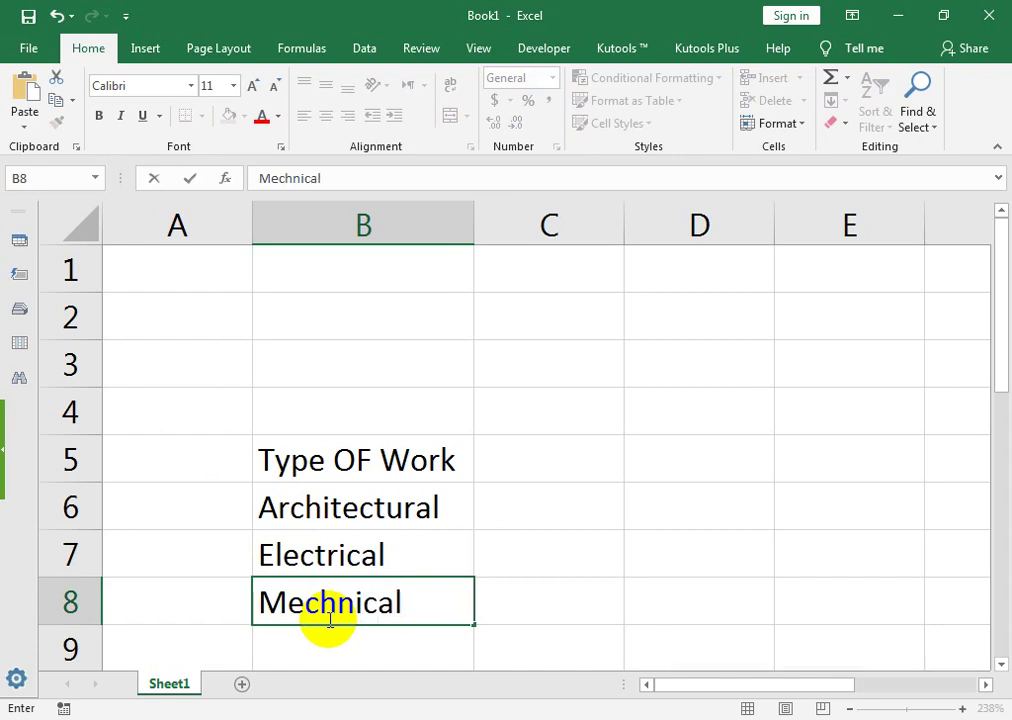
pyautogui.press('Return')
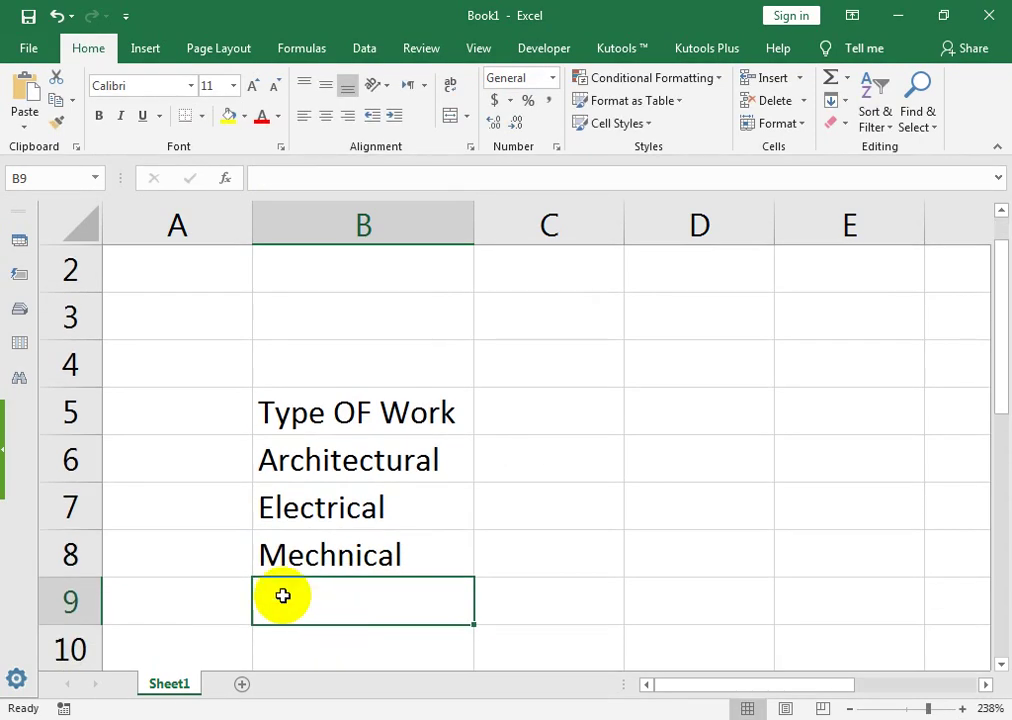
pyautogui.write('Civil & Struct')
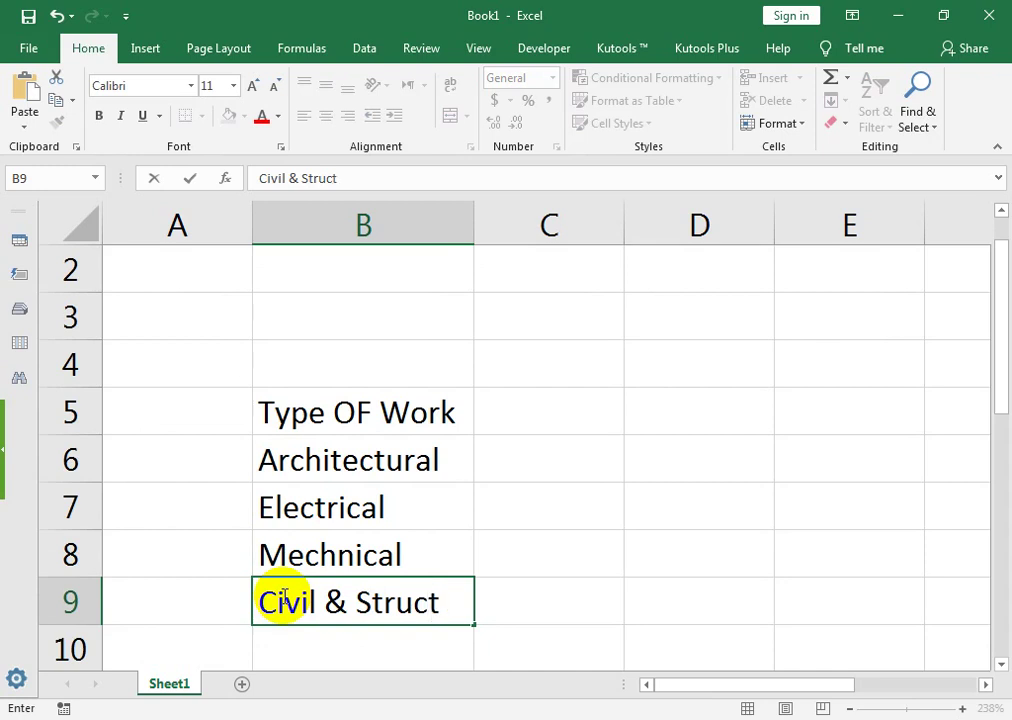
pyautogui.write('ual')
pyautogui.press('Tab')
# Step: Add the label Total Amount in B10
pyautogui.press('Up')
pyautogui.press('Up')
pyautogui.press('Up')
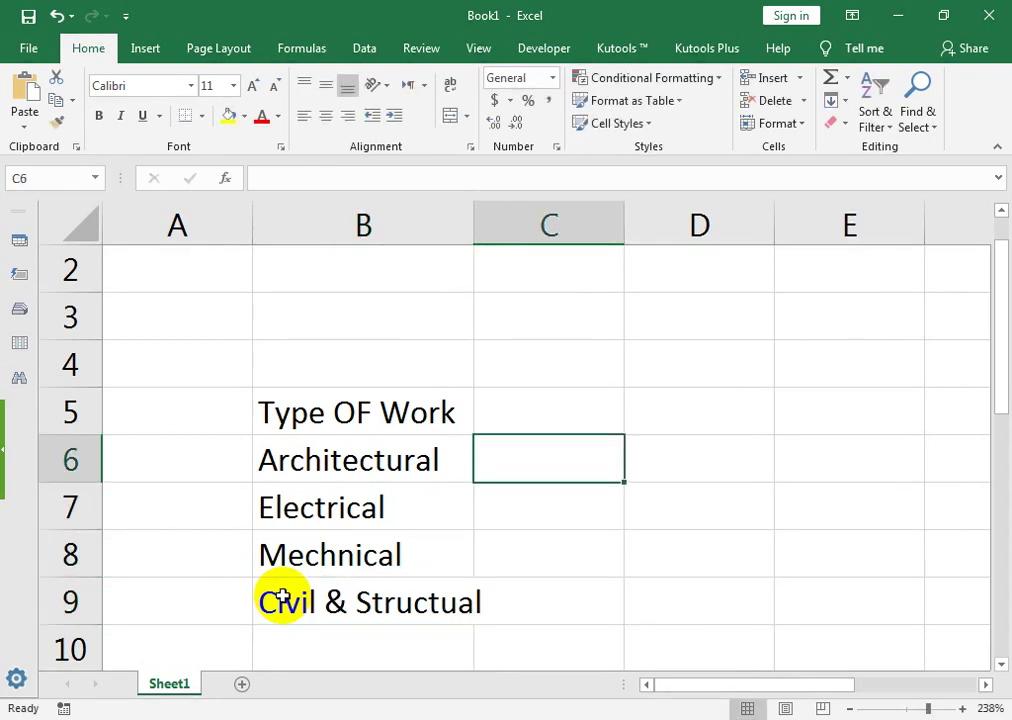
pyautogui.press('Down')
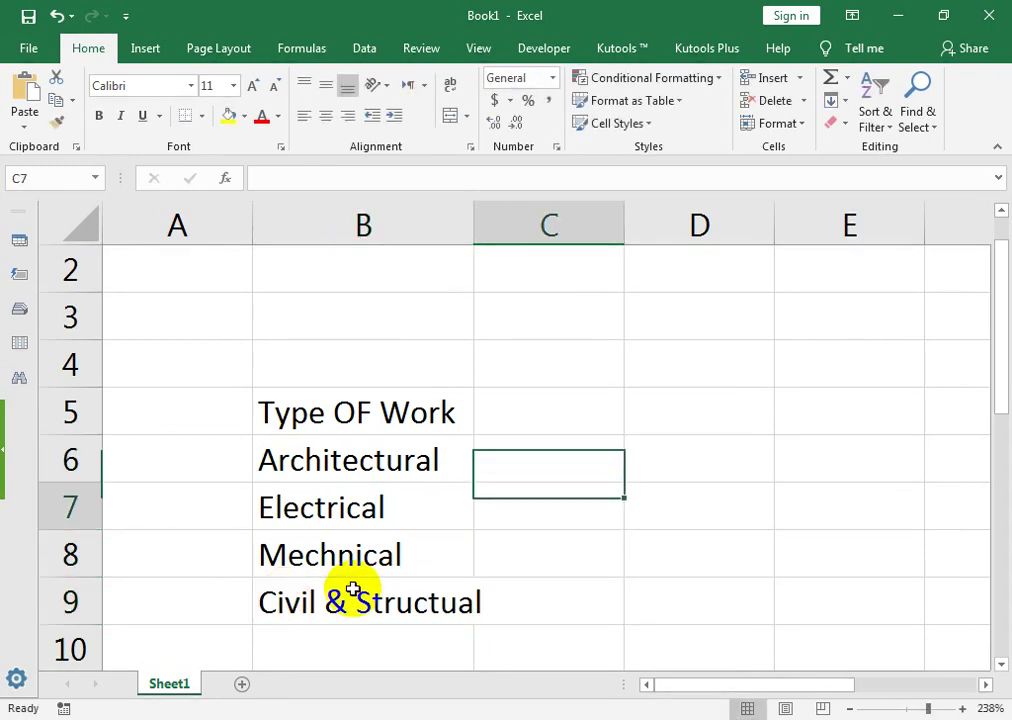
pyautogui.press('Down')
pyautogui.press('Down')
pyautogui.press('Down')
pyautogui.press('Down')
pyautogui.press('Left')
pyautogui.press('Up')
pyautogui.write('T')
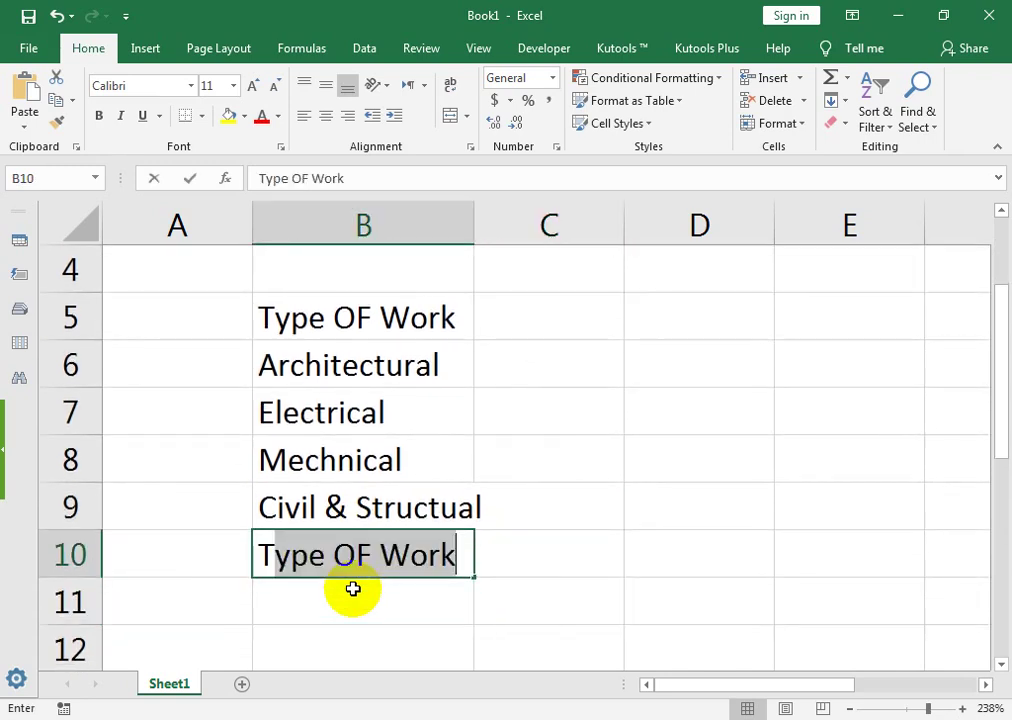
pyautogui.write('otal Amount')
pyautogui.press('Down')
pyautogui.press('Down')
pyautogui.press('Down')
# Step: Add the label Weekly Progress in B12
pyautogui.press('Up')
pyautogui.write('Weekly Progree')
pyautogui.press('BackSpace')
pyautogui.write('ss')
pyautogui.press('Tab')
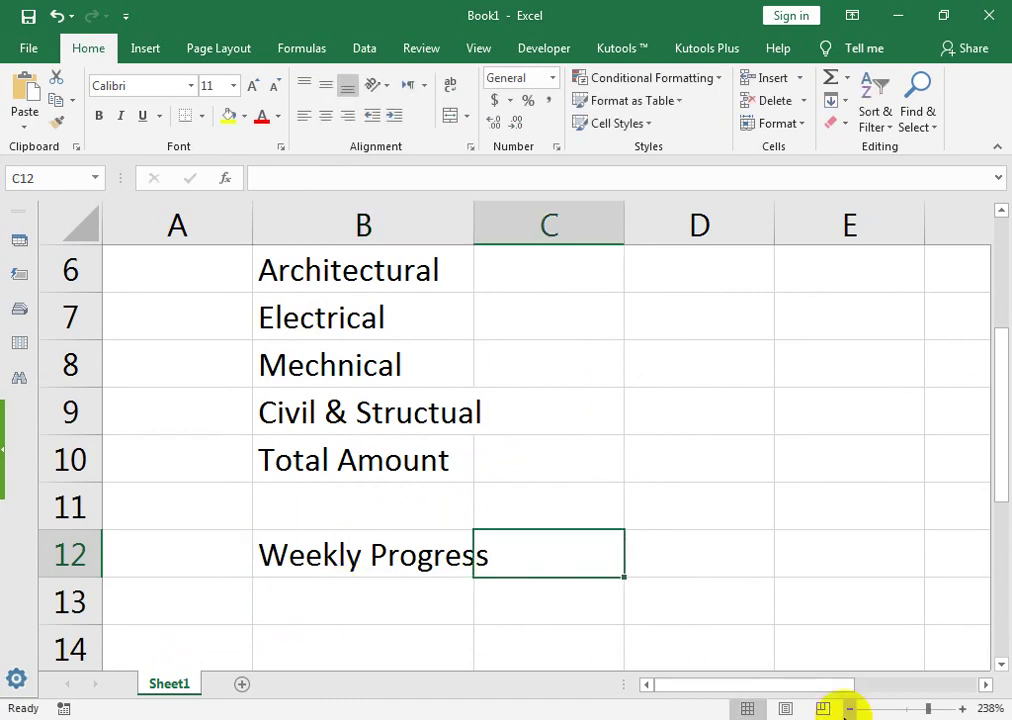
# Step: Add Amount and Percent Est headers in C5 and D5, autofitting column D
pyautogui.moveTo(926, 708); pyautogui.dragTo(916, 708)
pyautogui.click(310, 385)
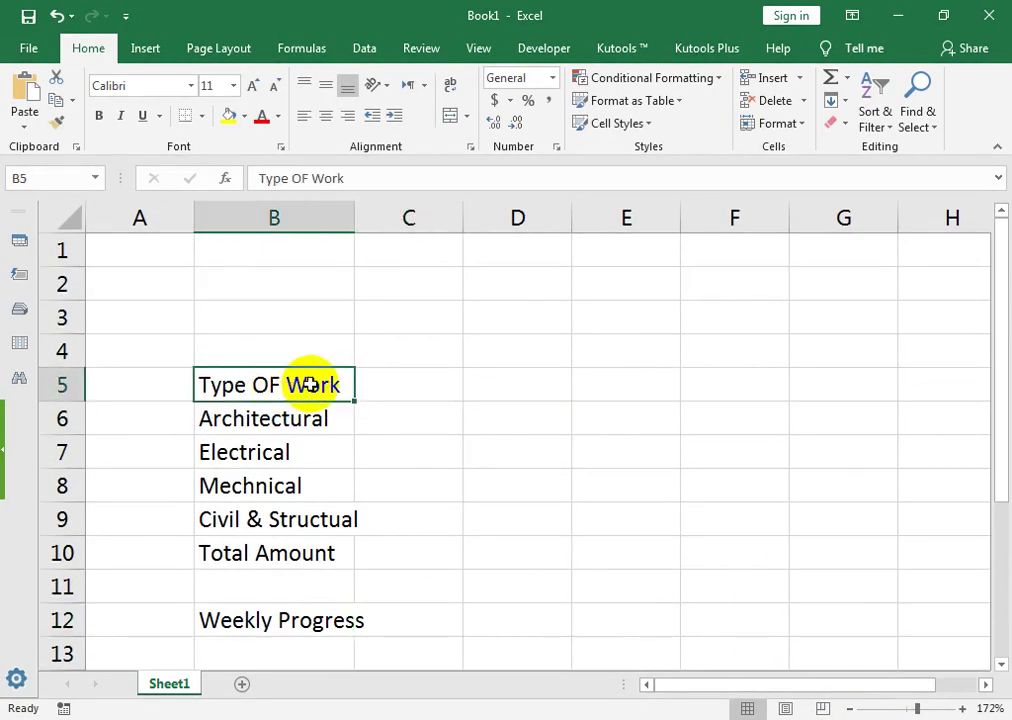
pyautogui.click(372, 385)
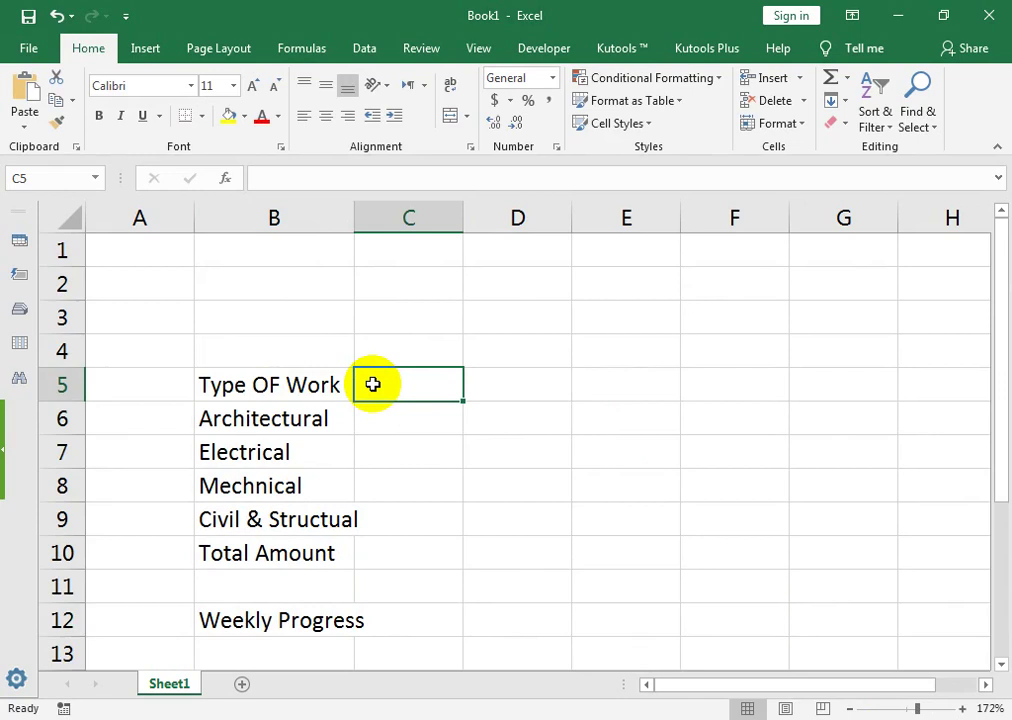
pyautogui.write('Amount')
pyautogui.press('Tab')
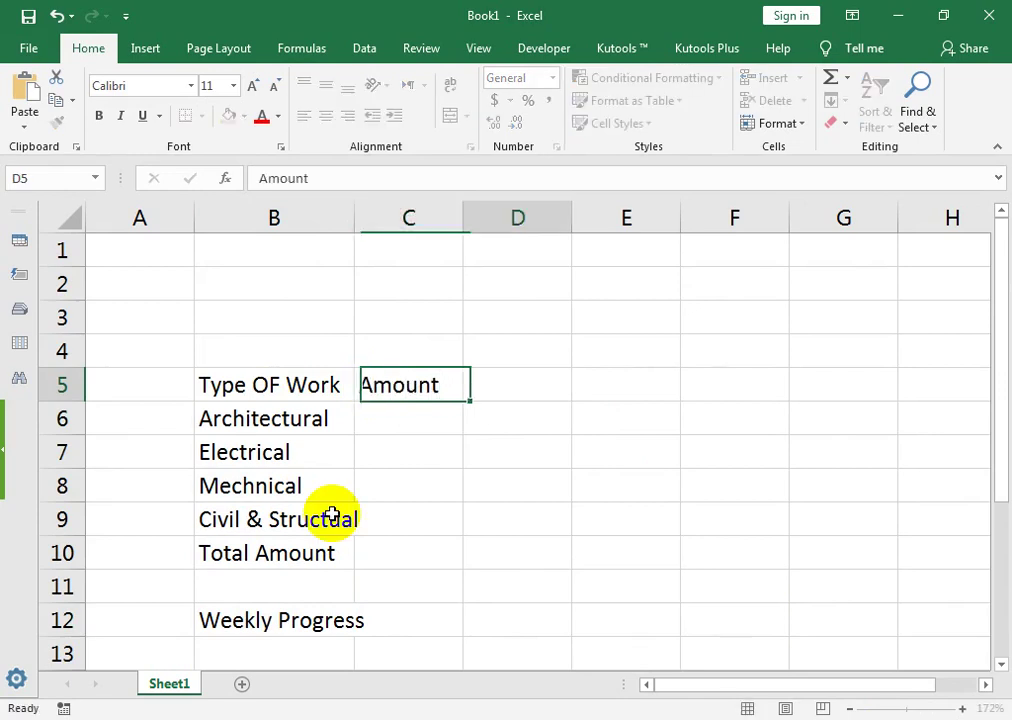
pyautogui.write('Perc')
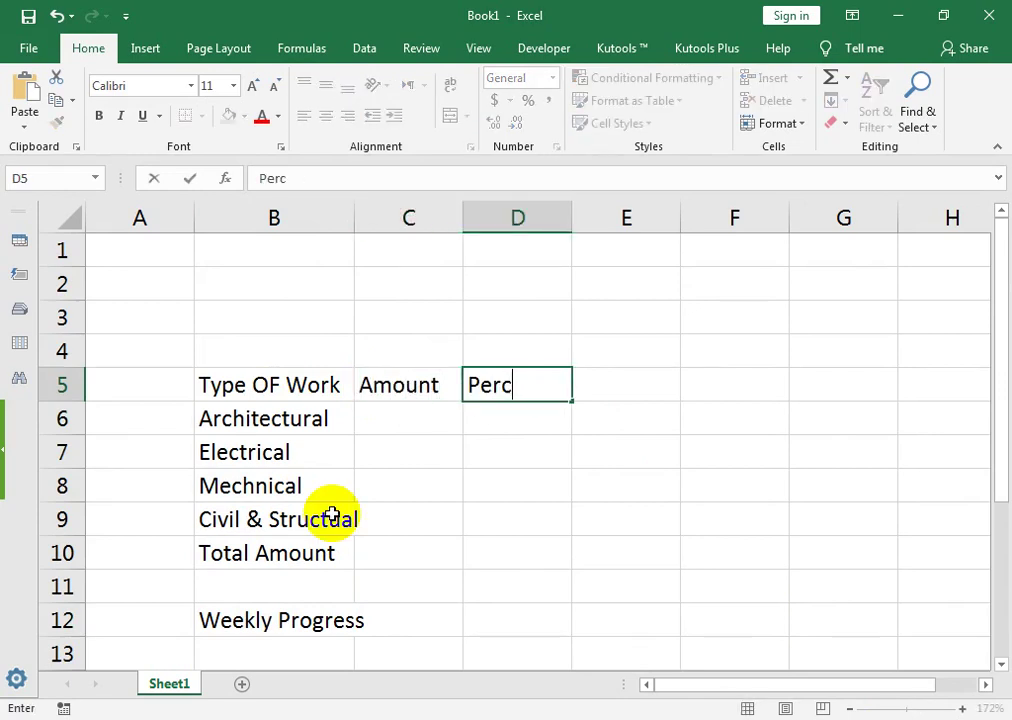
pyautogui.write('ent Est')
pyautogui.press('Tab')
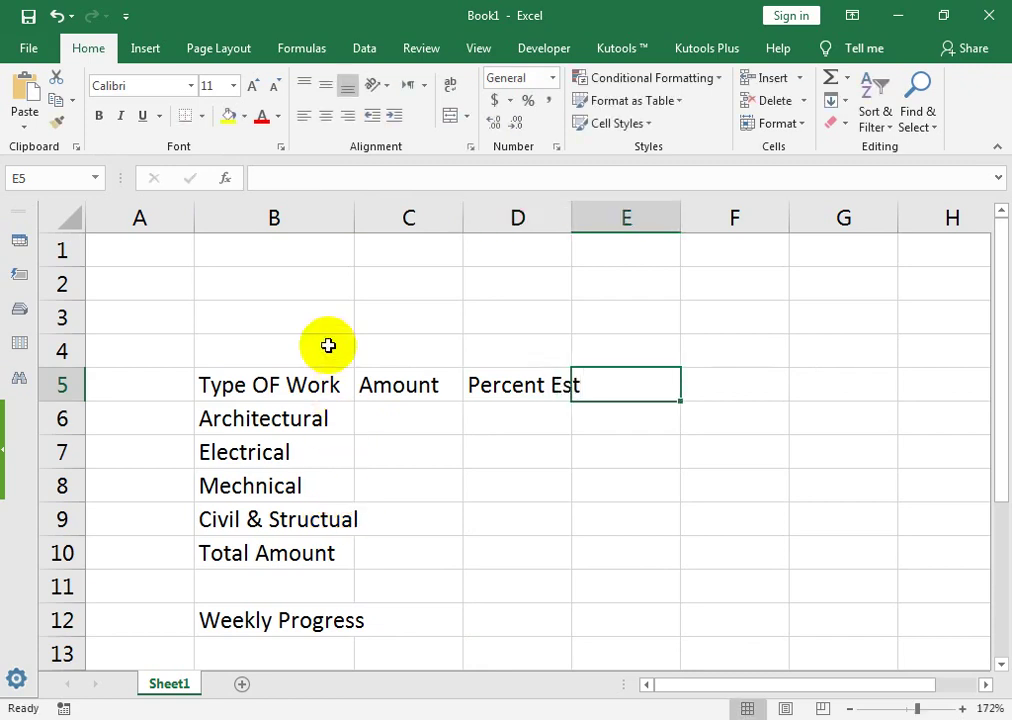
pyautogui.doubleClick(569, 217)
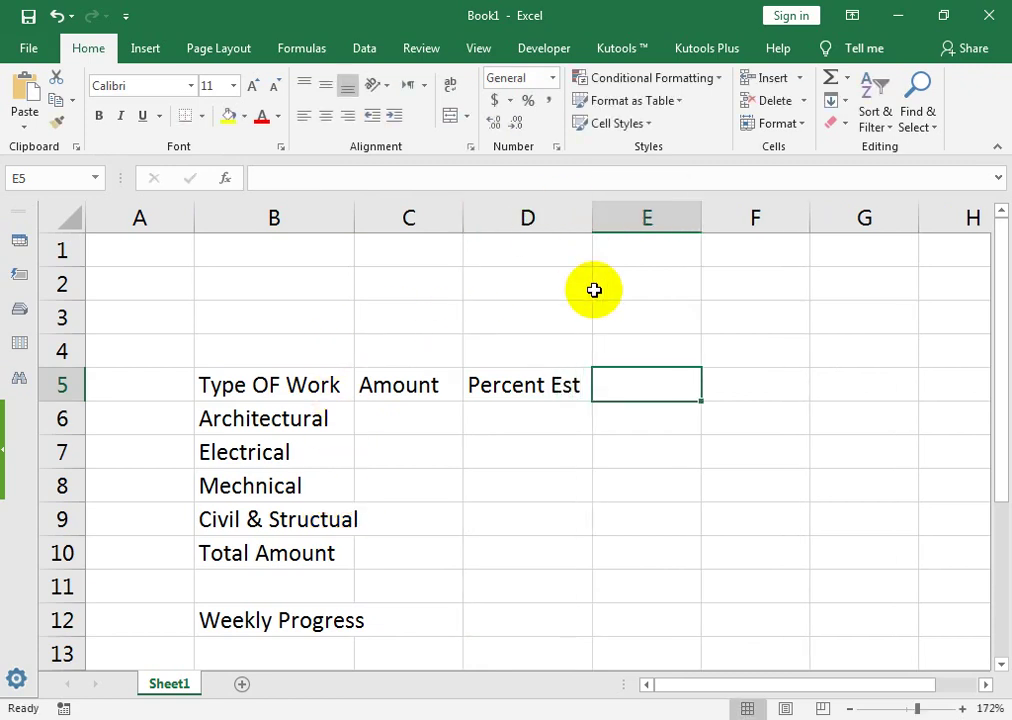
# Step: Add the Start header in E5 and a Finish header in F5
pyautogui.write('Start')
pyautogui.press('Tab')
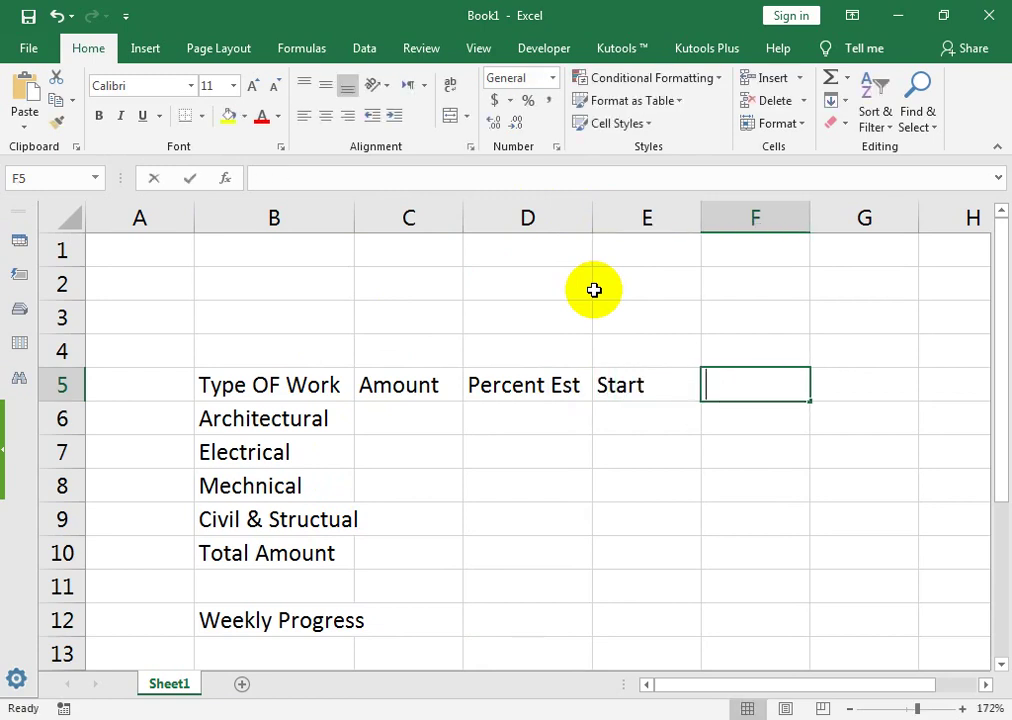
pyautogui.write('Finisg')
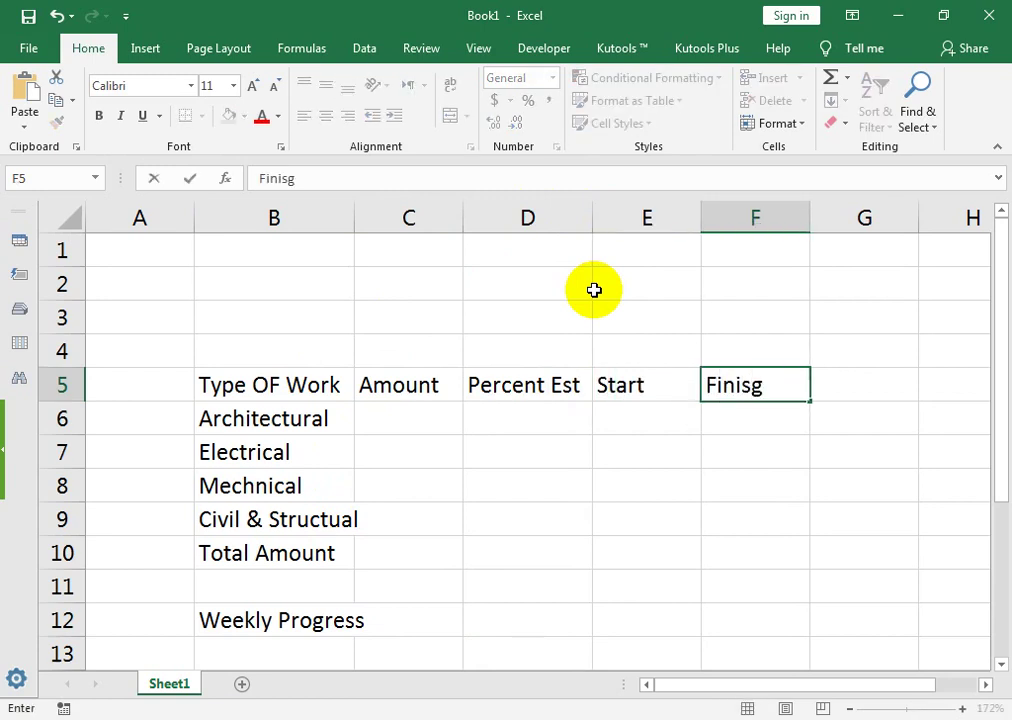
pyautogui.press('Tab')
pyautogui.hotkey('shift', 'Tab')
pyautogui.press('F2')
pyautogui.write('h')
pyautogui.press('Tab')
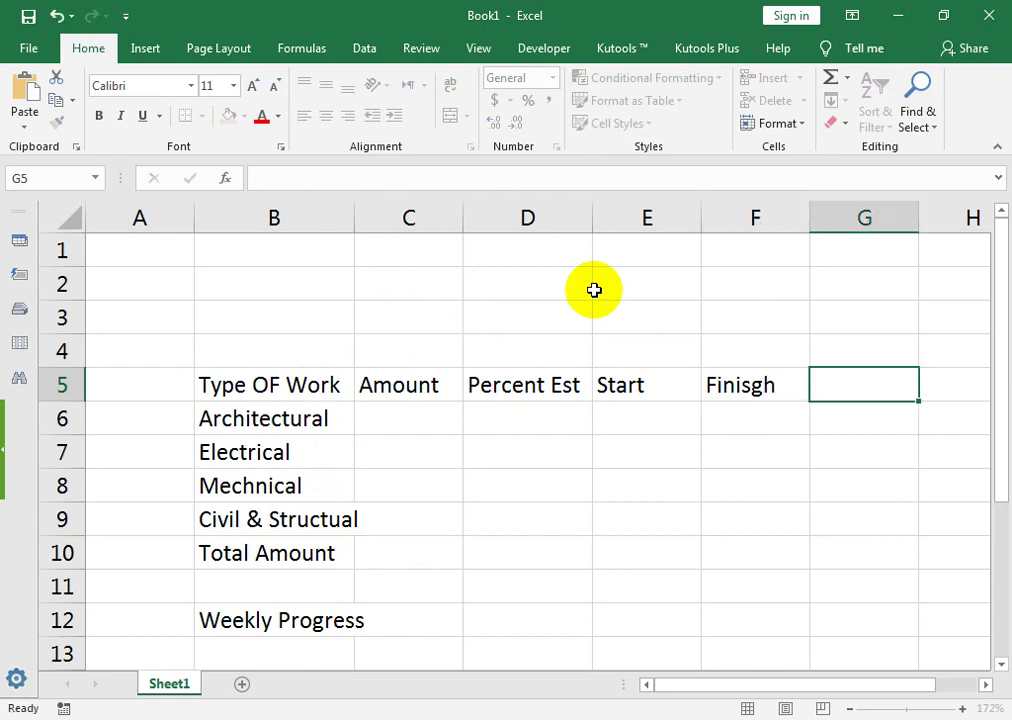
# Step: Correct the misspelled F5 header so it reads Finish
pyautogui.hotkey('shift', 'Tab')
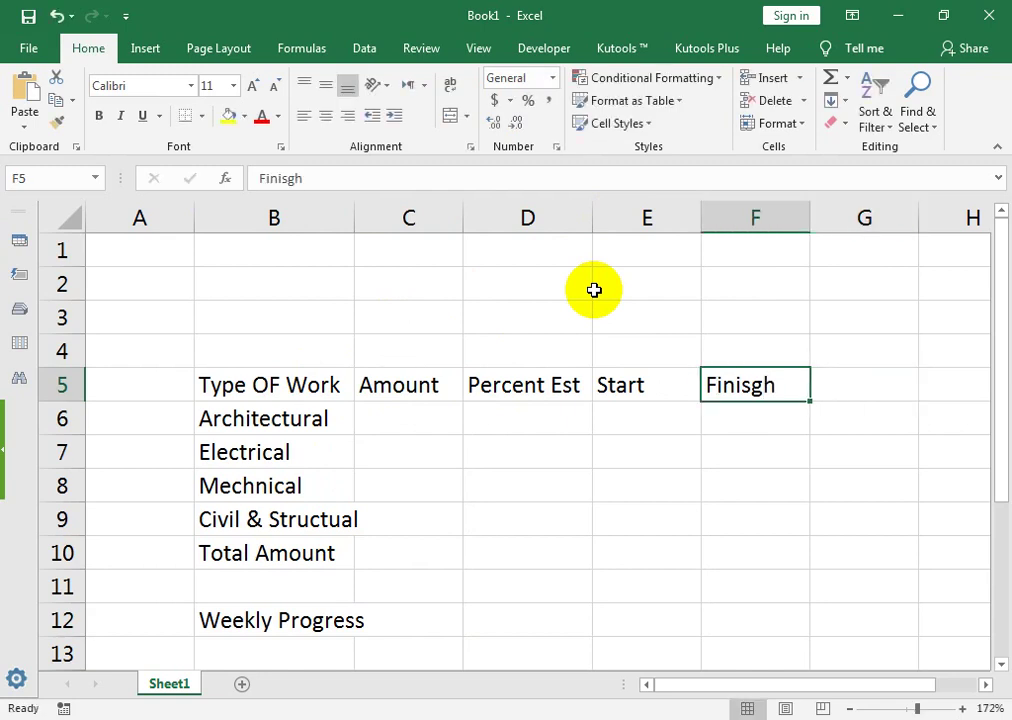
pyautogui.press('F2')
pyautogui.write('==')
pyautogui.press('BackSpace')
pyautogui.press('BackSpace')
pyautogui.press('BackSpace')
pyautogui.press('BackSpace')
pyautogui.write('h')
pyautogui.press('Tab')
pyautogui.hotkey('shift', 'Tab')
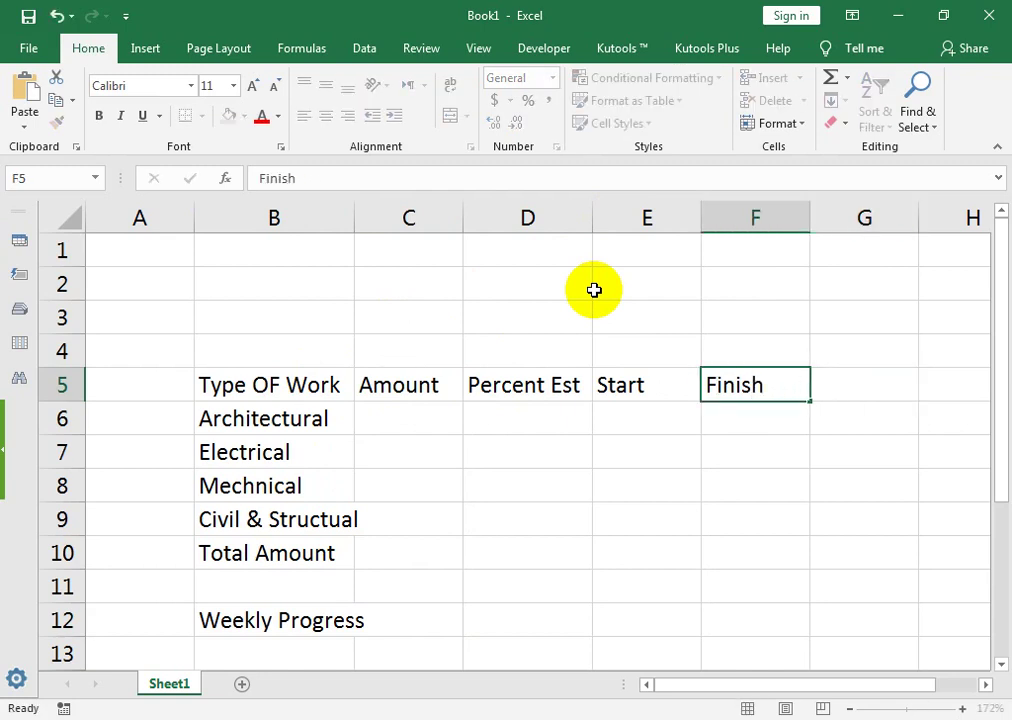
# Step: Add the Dur header in G5
pyautogui.press('Tab')
pyautogui.write('Dur')
pyautogui.press('Return')
pyautogui.press('Left')
pyautogui.press('Left')
pyautogui.press('Left')
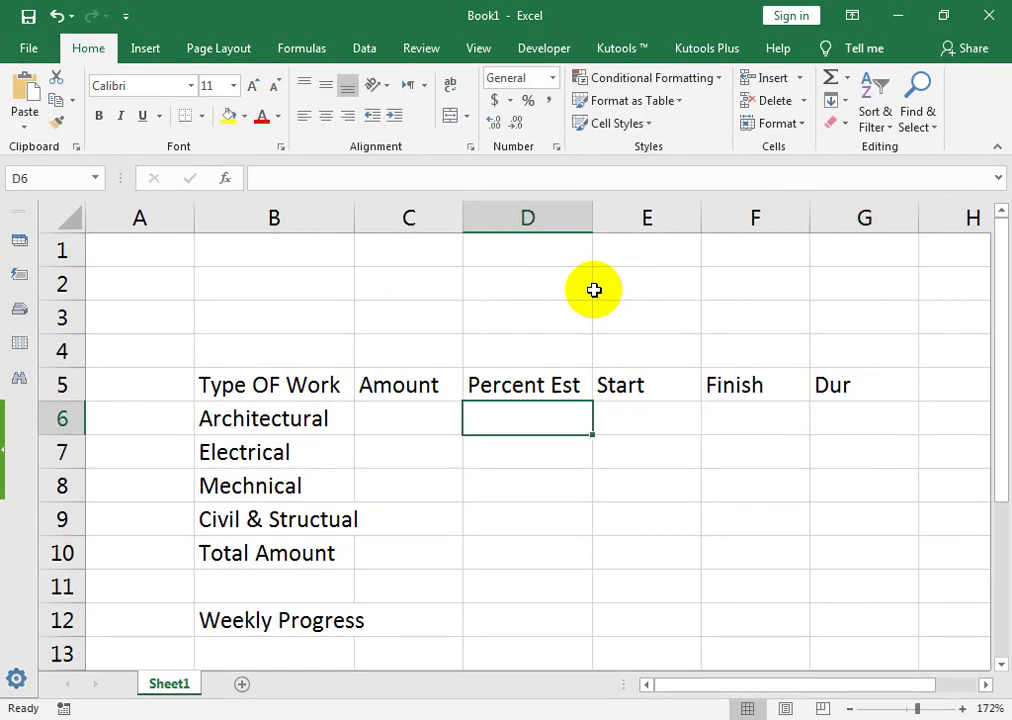
pyautogui.press('Left')
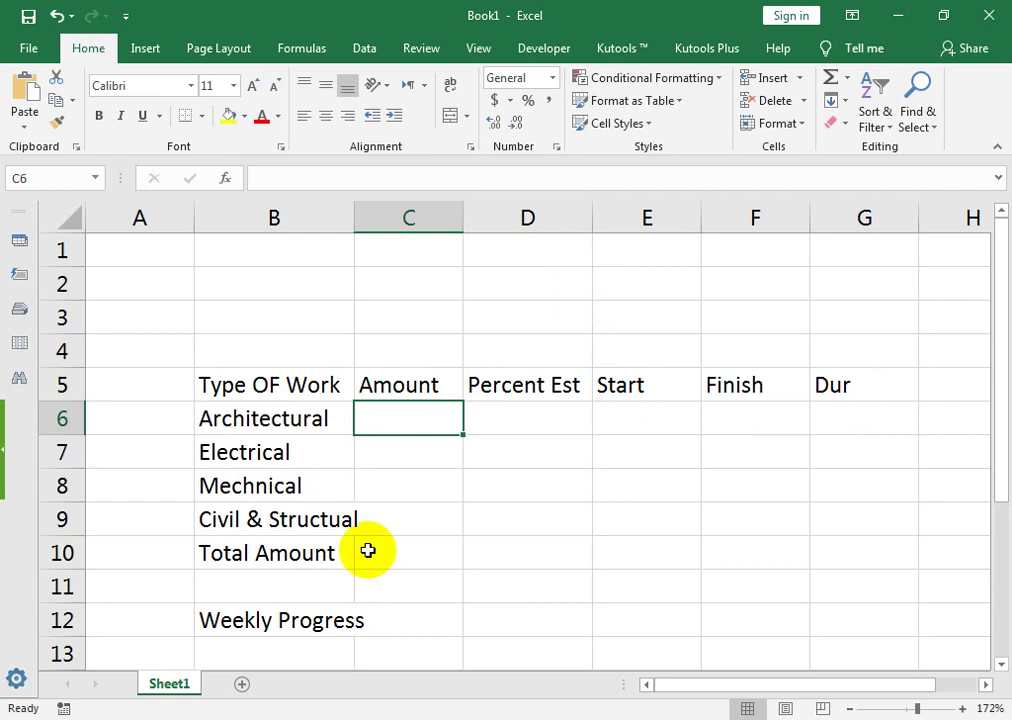
# Step: Enter amounts 1500000, 1000000, 900000 and 5000000 in C6:C9
pyautogui.write('15000')
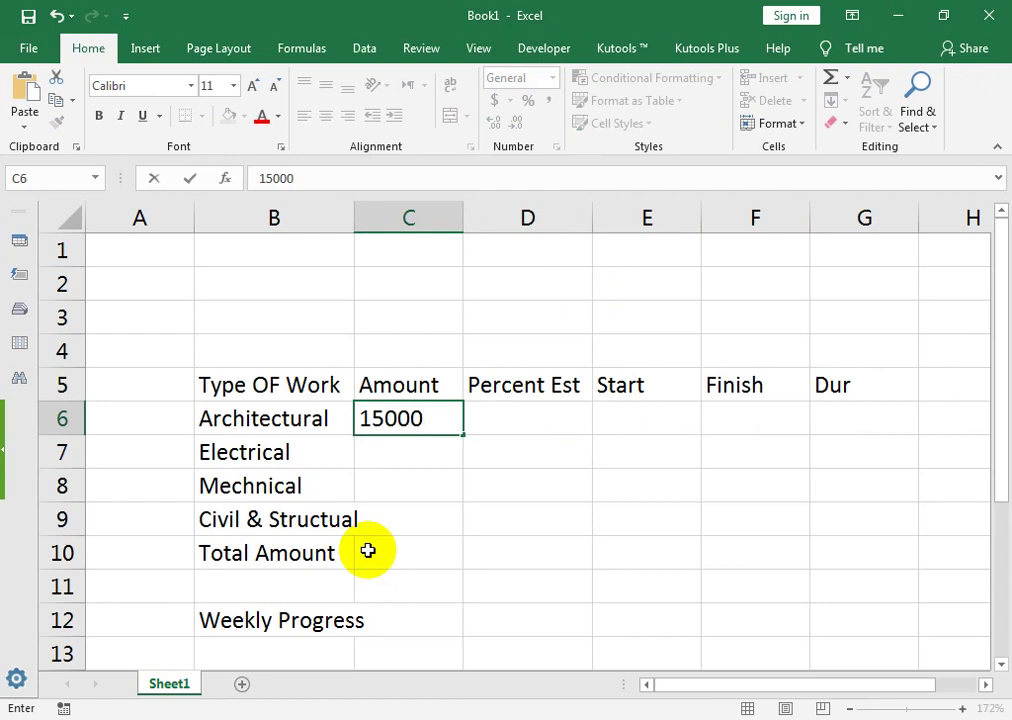
pyautogui.write('00')
pyautogui.press('Return')
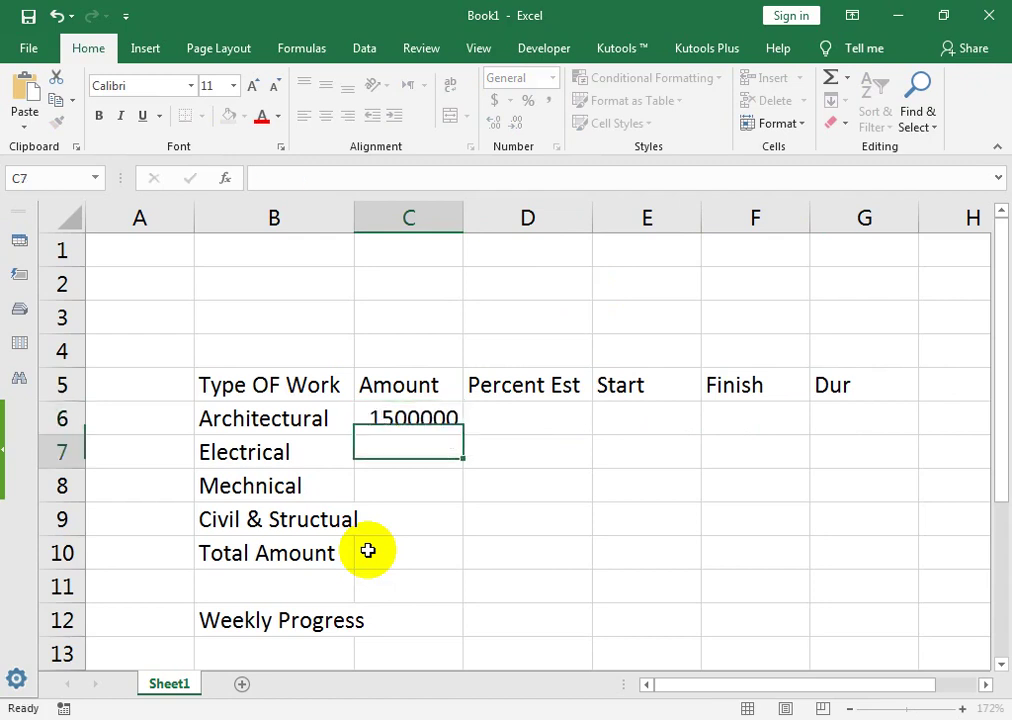
pyautogui.write('1')
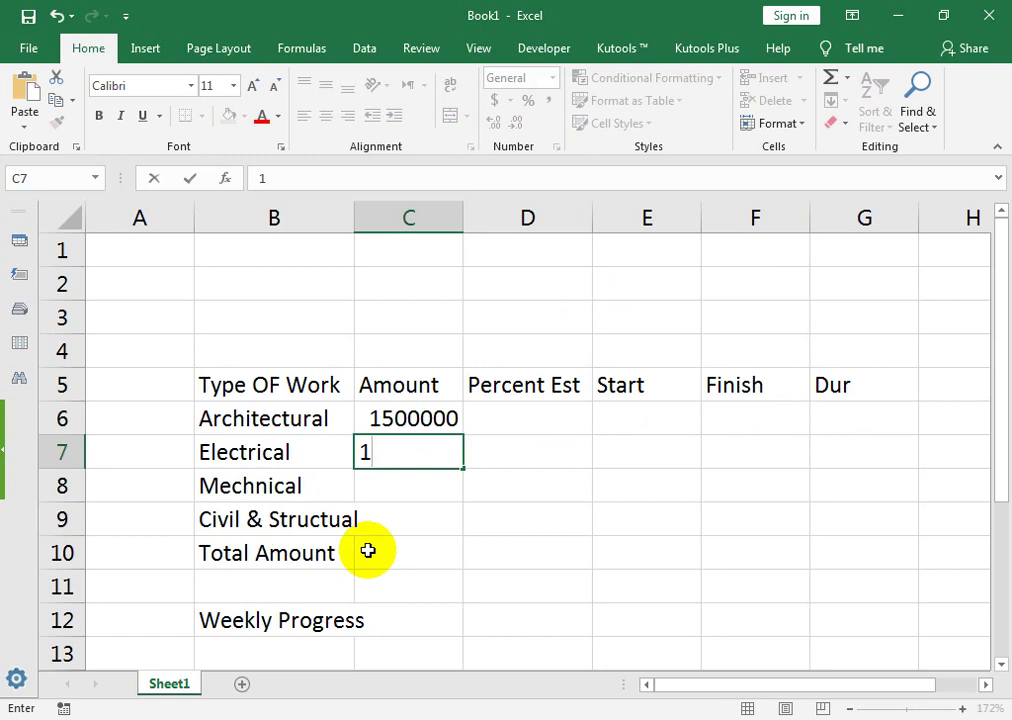
pyautogui.write('0')
pyautogui.write('0000')
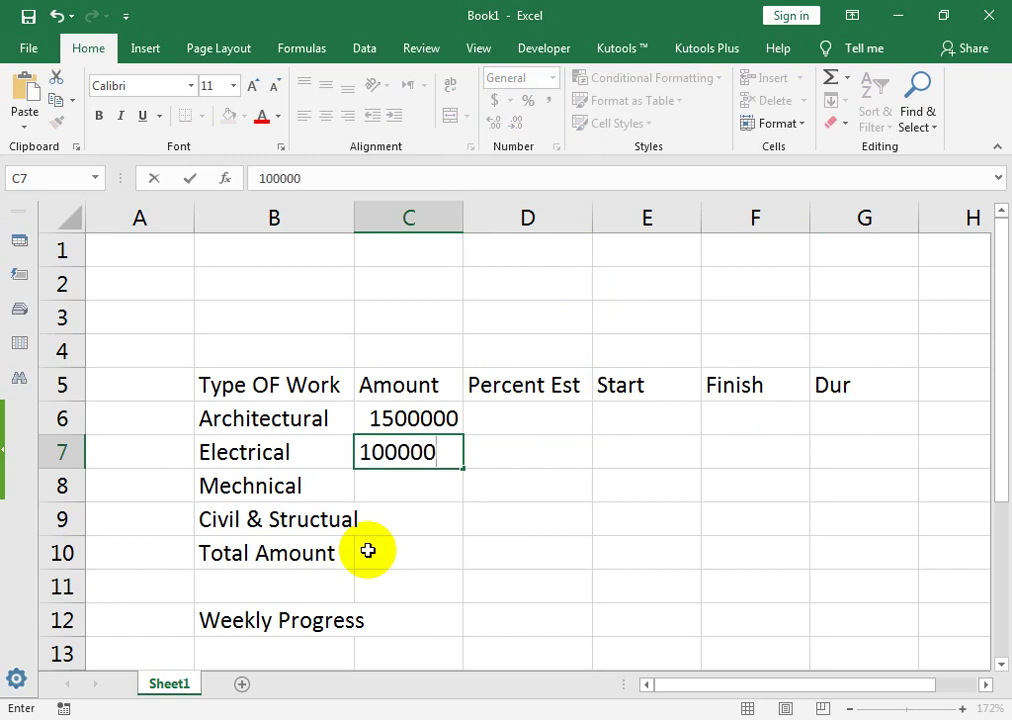
pyautogui.write('0')
pyautogui.press('Return')
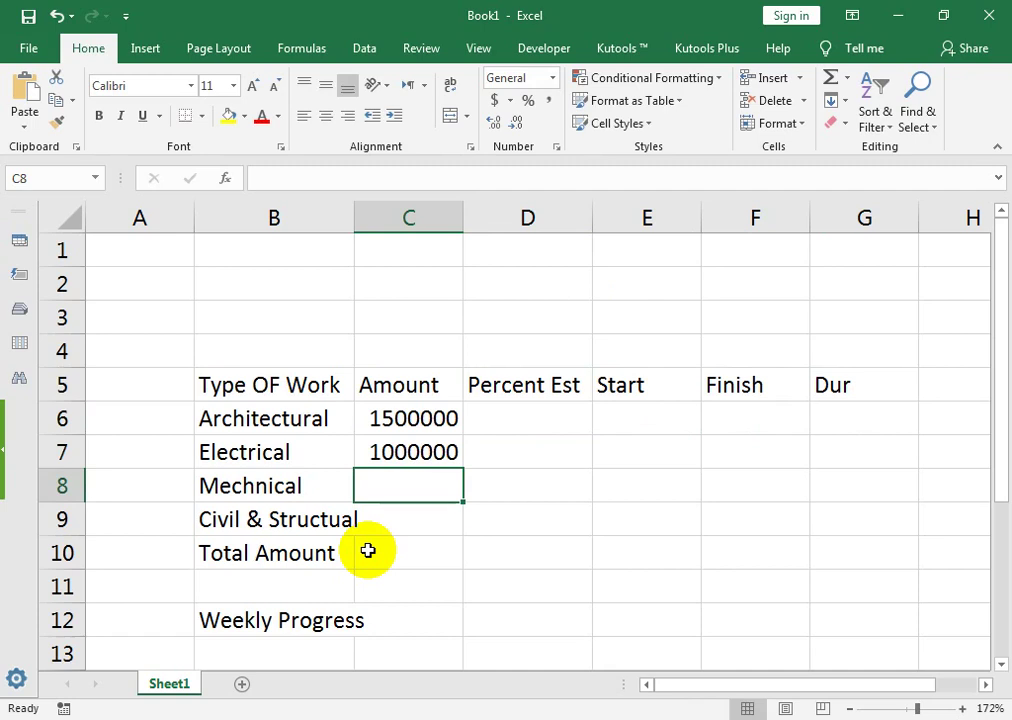
pyautogui.write('90000')
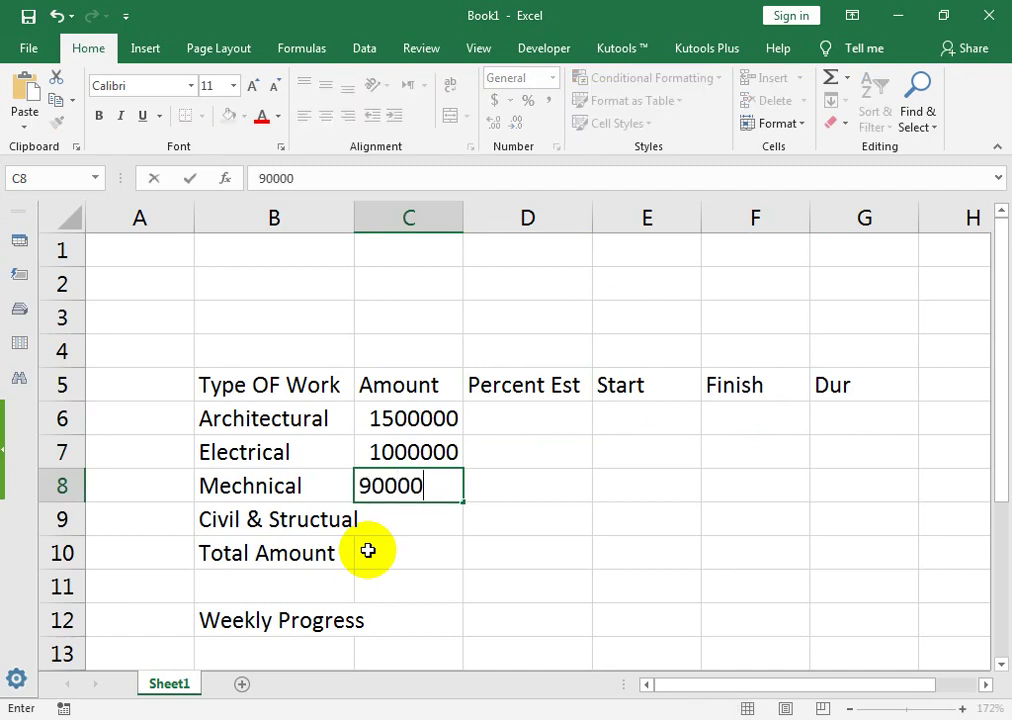
pyautogui.write('0')
pyautogui.press('Return')
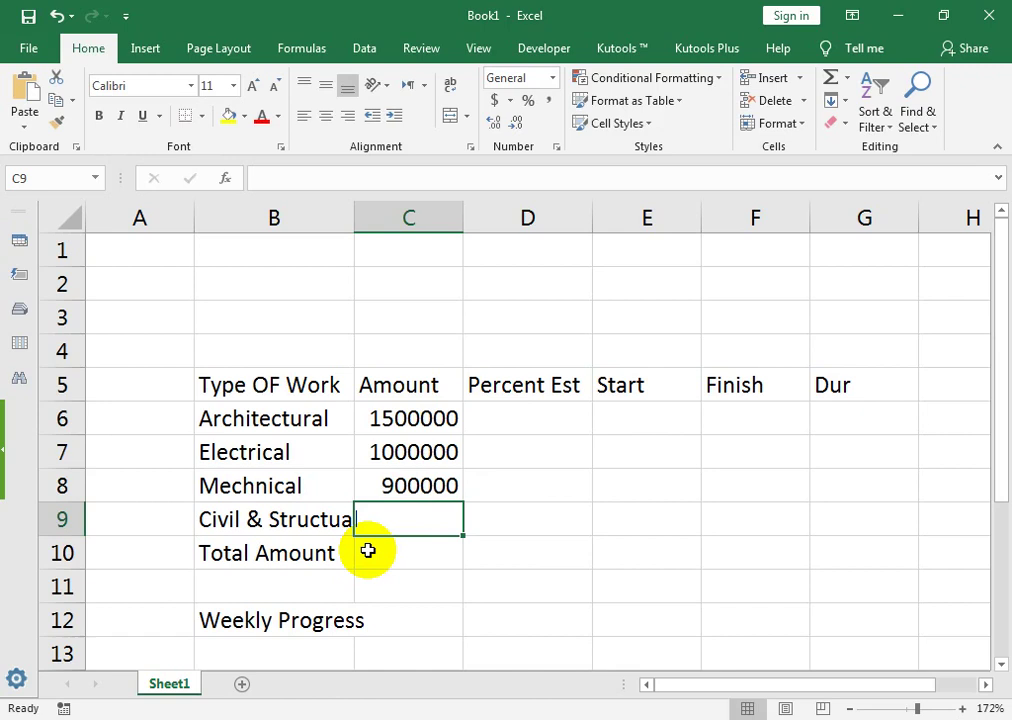
pyautogui.write('50000')
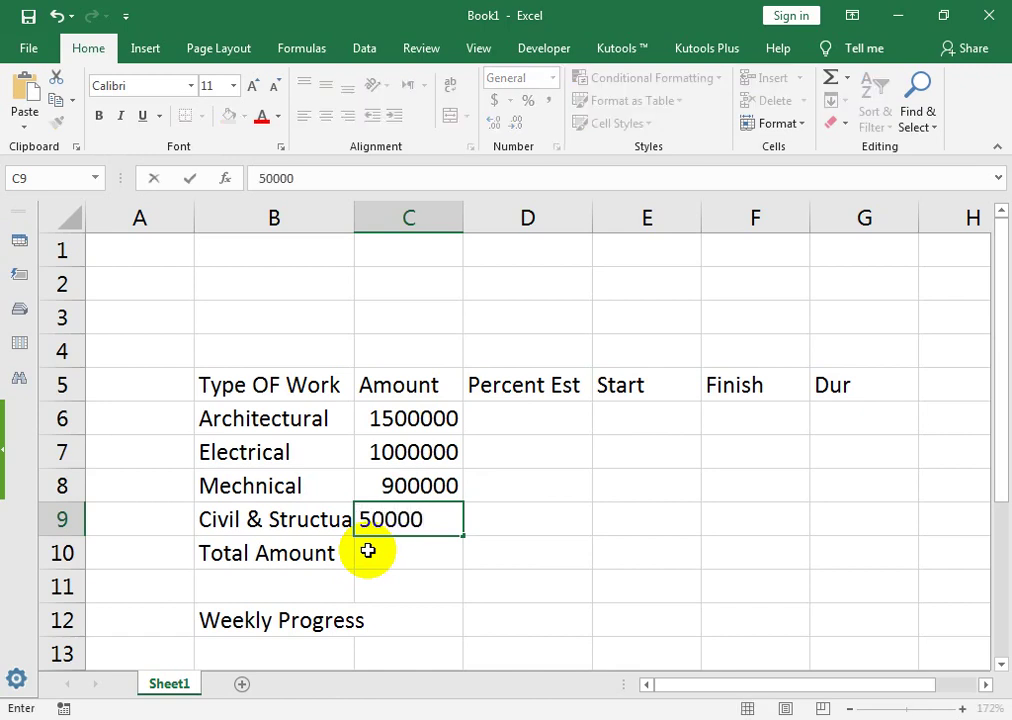
pyautogui.write('0')
pyautogui.write('0')
pyautogui.press('Return')
# Step: Apply Comma Style to C6:C9 and AutoSum them in C10 to 8,400,000.00
pyautogui.moveTo(400, 418); pyautogui.dragTo(408, 519)
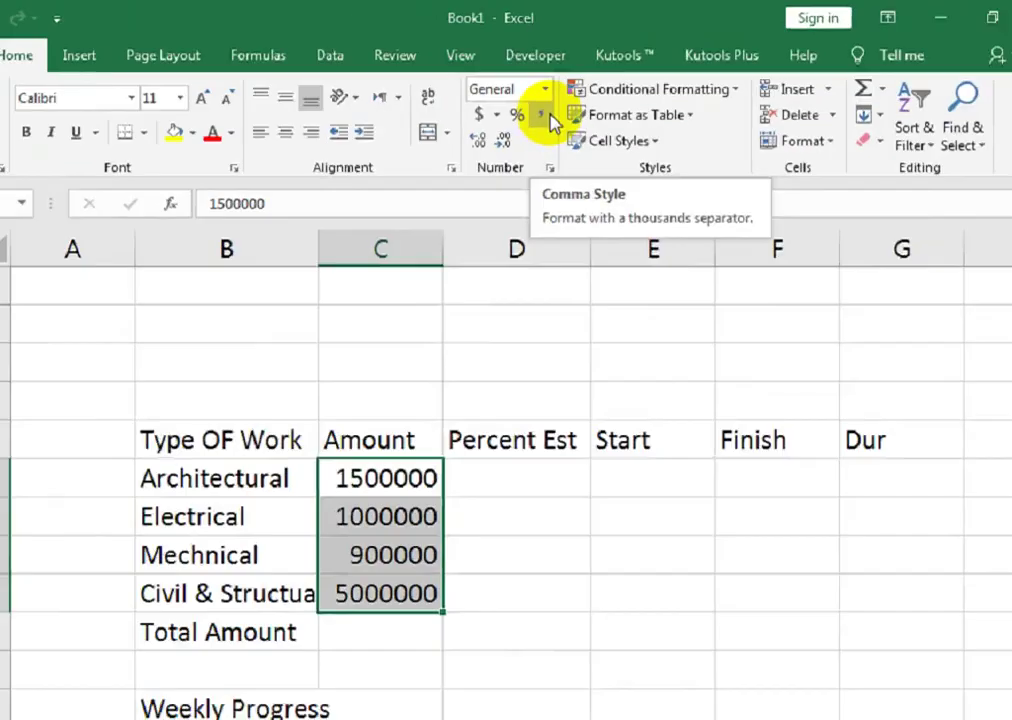
pyautogui.click(549, 100)
pyautogui.click(396, 580)
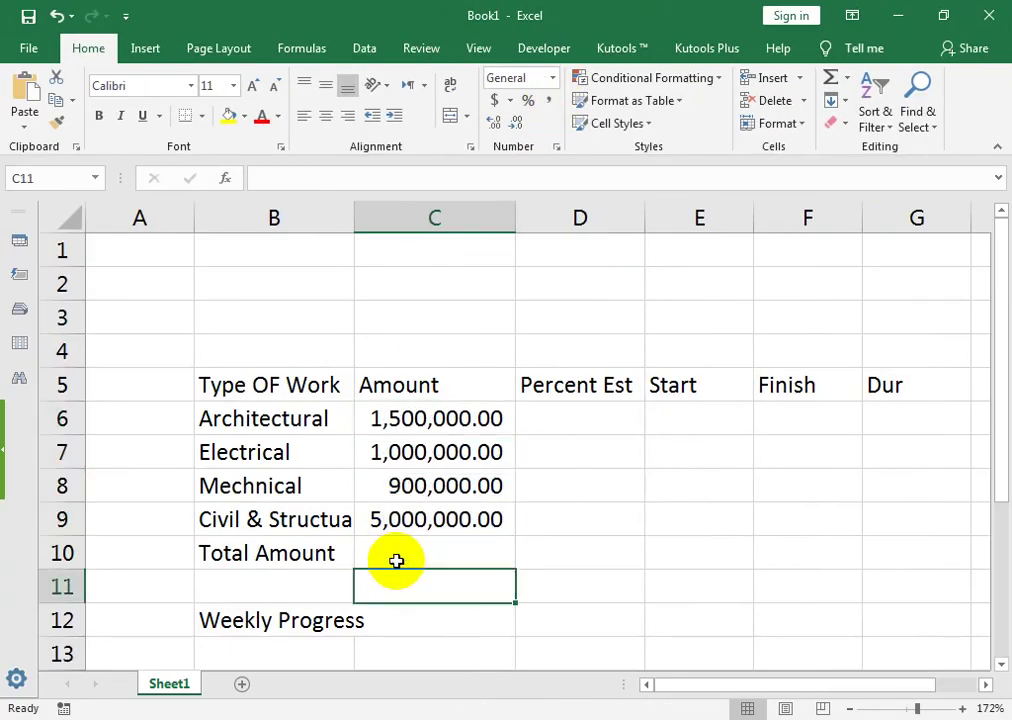
pyautogui.click(396, 555)
pyautogui.hotkey('alt', '=')
pyautogui.press('Return')
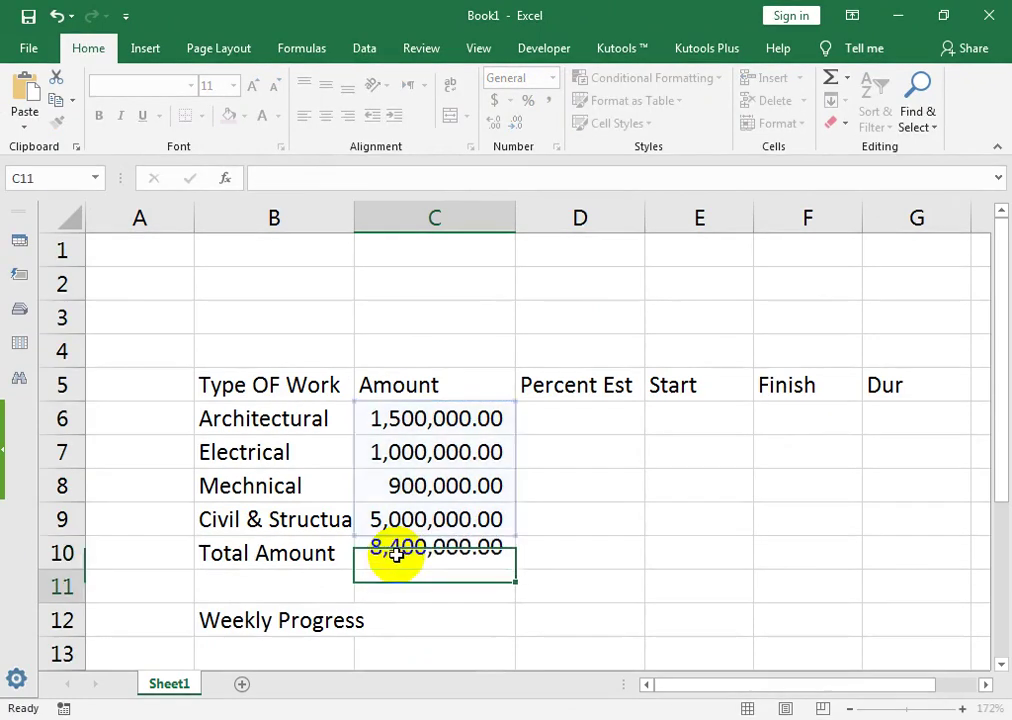
pyautogui.press('Right')
pyautogui.press('Up')
pyautogui.press('Up')
pyautogui.press('Up')
pyautogui.press('Up')
pyautogui.press('Up')
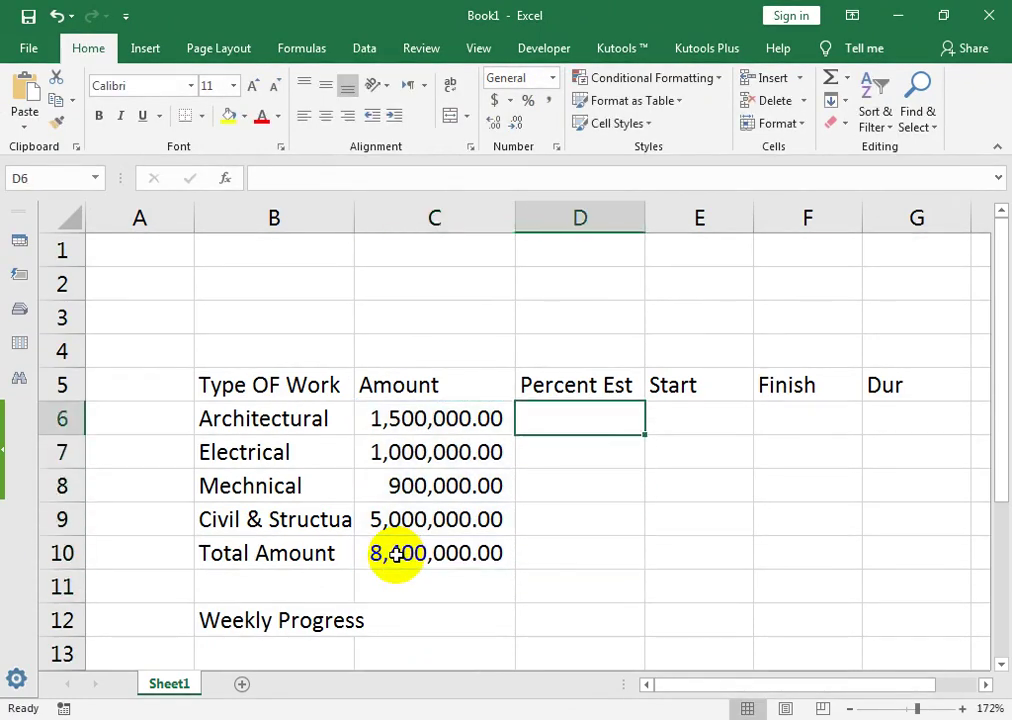
# Step: In D6, divide the Architectural amount by the absolute Total Amount reference
pyautogui.write('=')
pyautogui.press('Left')
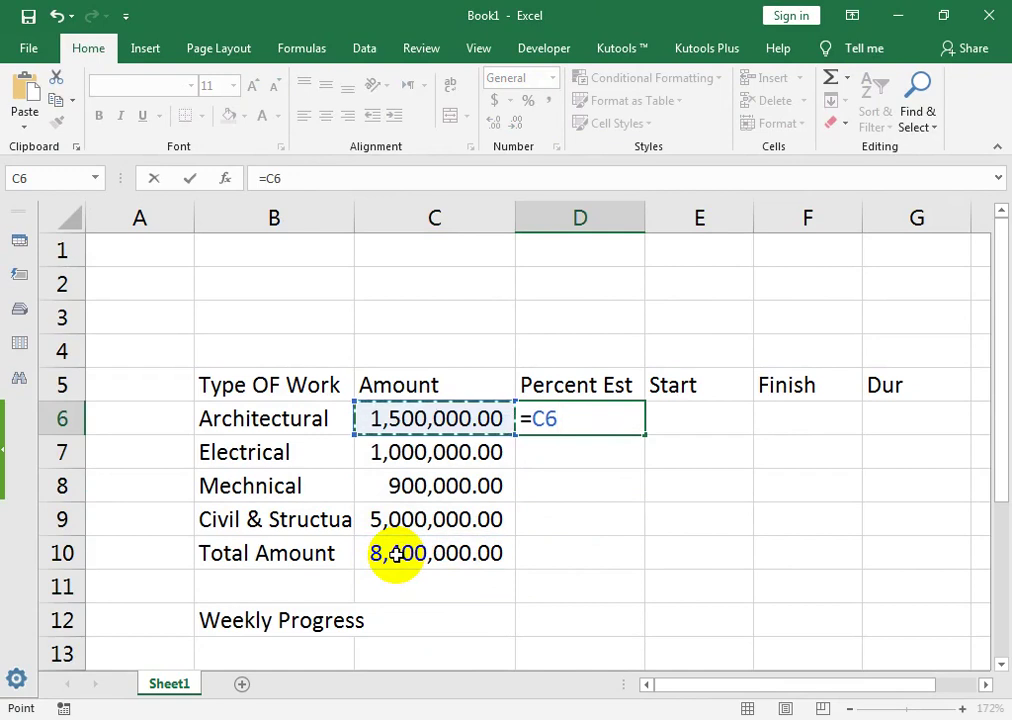
pyautogui.write('/')
pyautogui.press('Left')
pyautogui.press('Down')
pyautogui.press('Down')
pyautogui.press('Down')
pyautogui.press('Down')
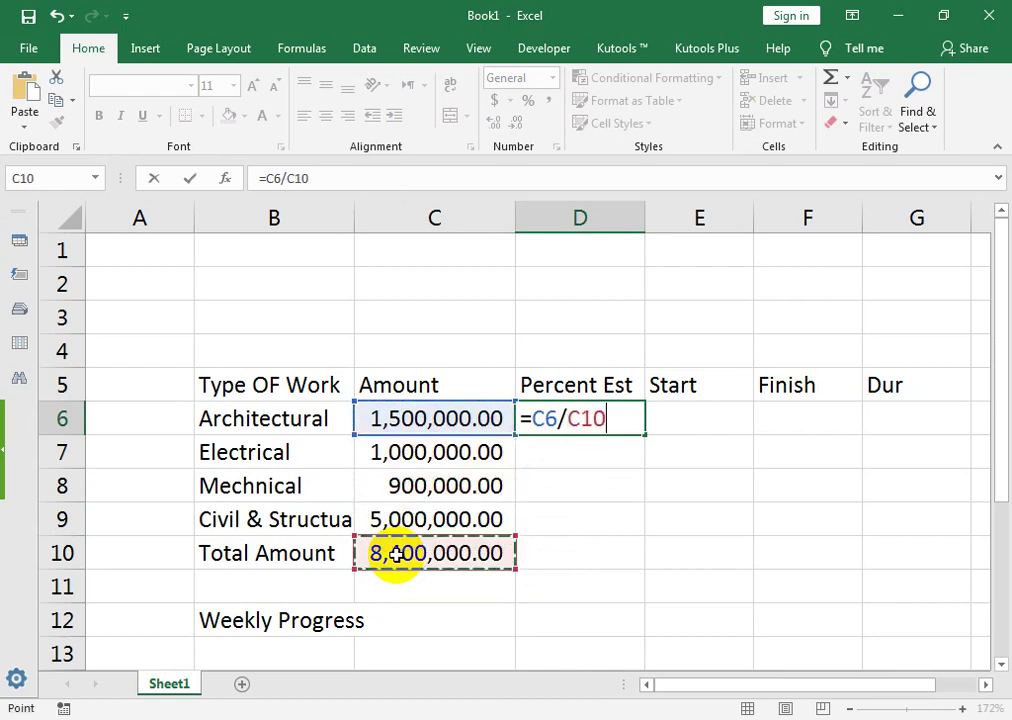
pyautogui.press('F4')
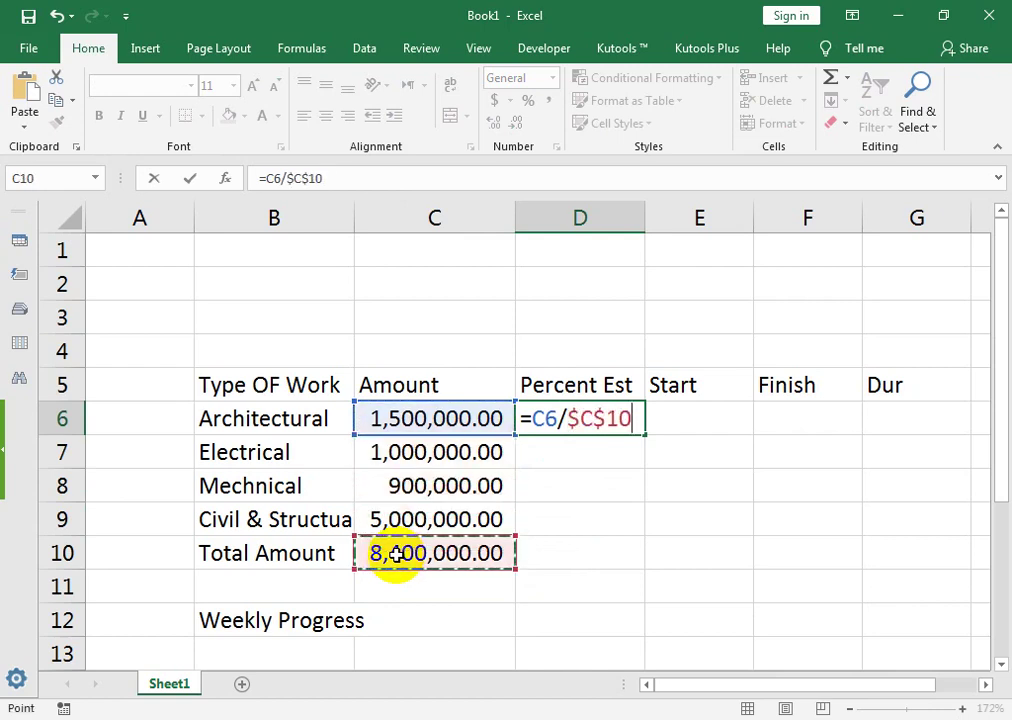
pyautogui.press('Return')
# Step: Fill the share formula to D9, format as percentages, and sum them to 100% in D10
pyautogui.click(610, 420)
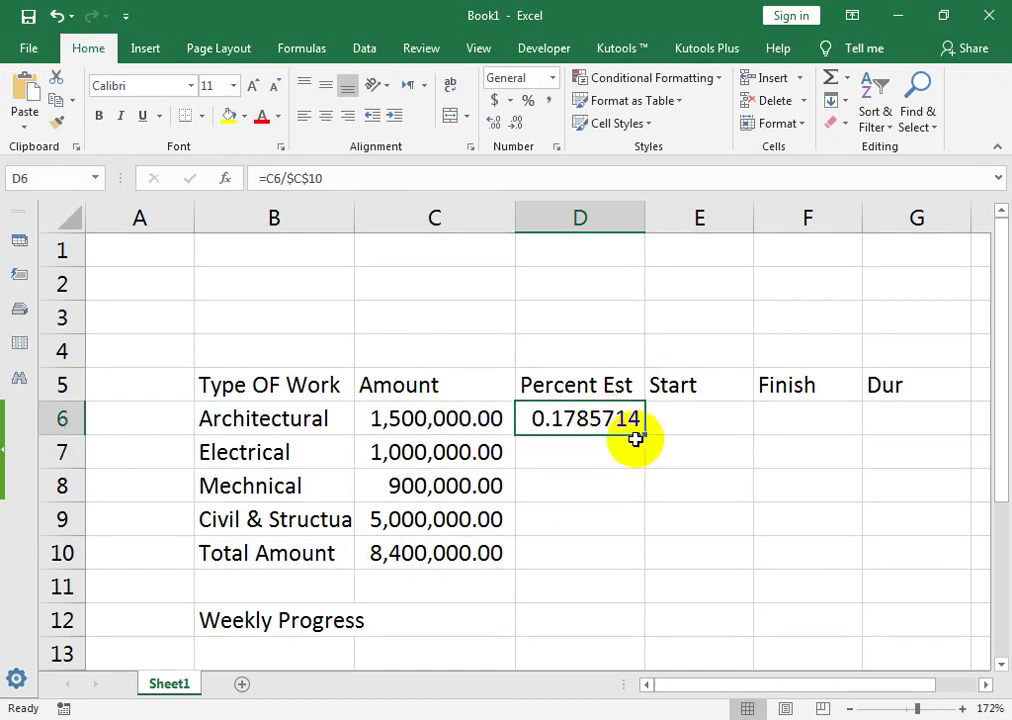
pyautogui.moveTo(641, 437); pyautogui.dragTo(639, 530)
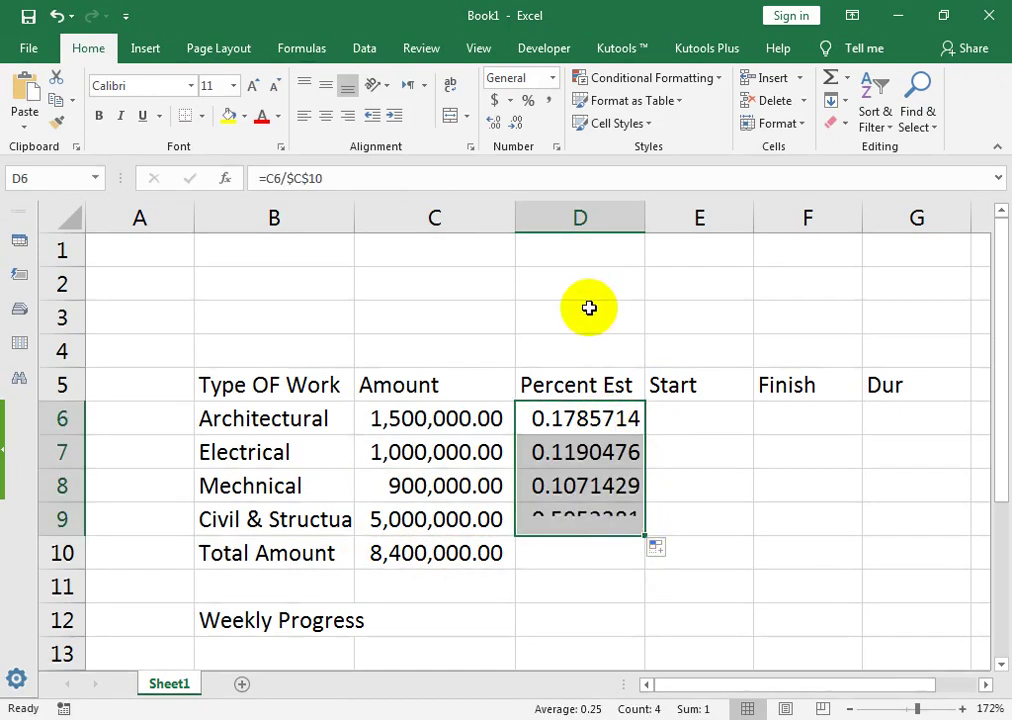
pyautogui.click(527, 101)
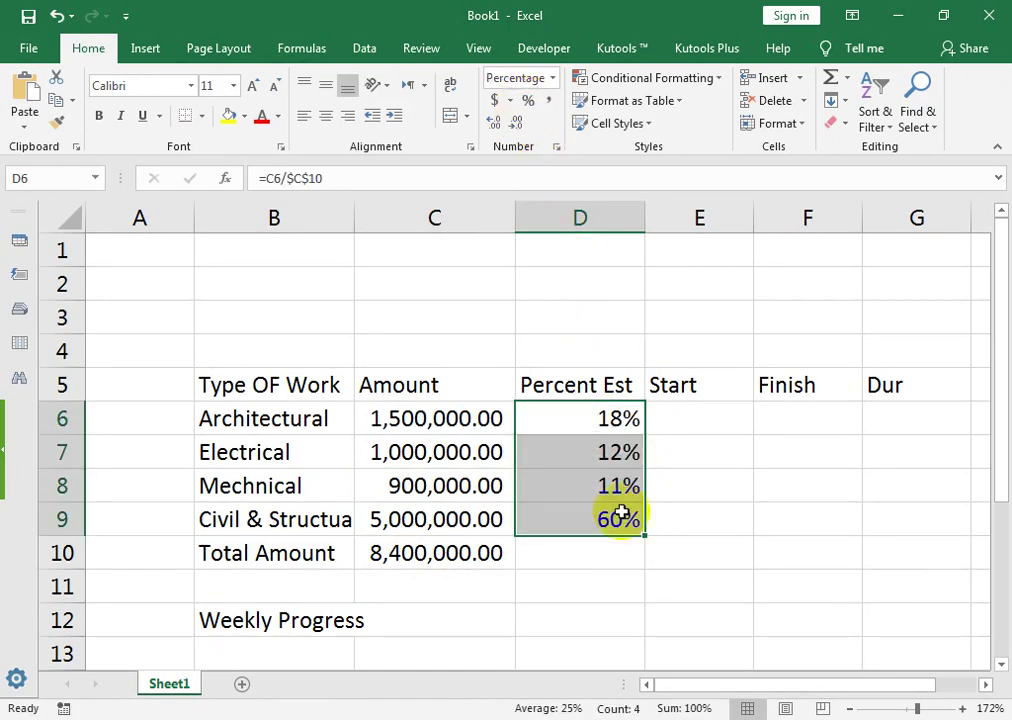
pyautogui.click(594, 555)
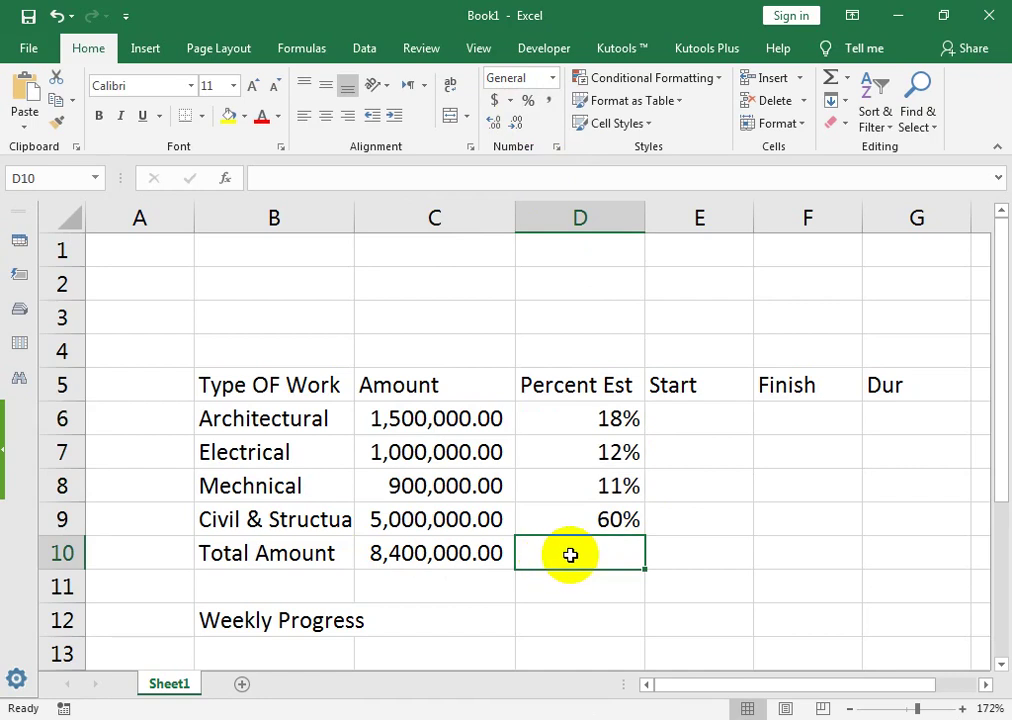
pyautogui.hotkey('alt', '=')
pyautogui.press('Return')
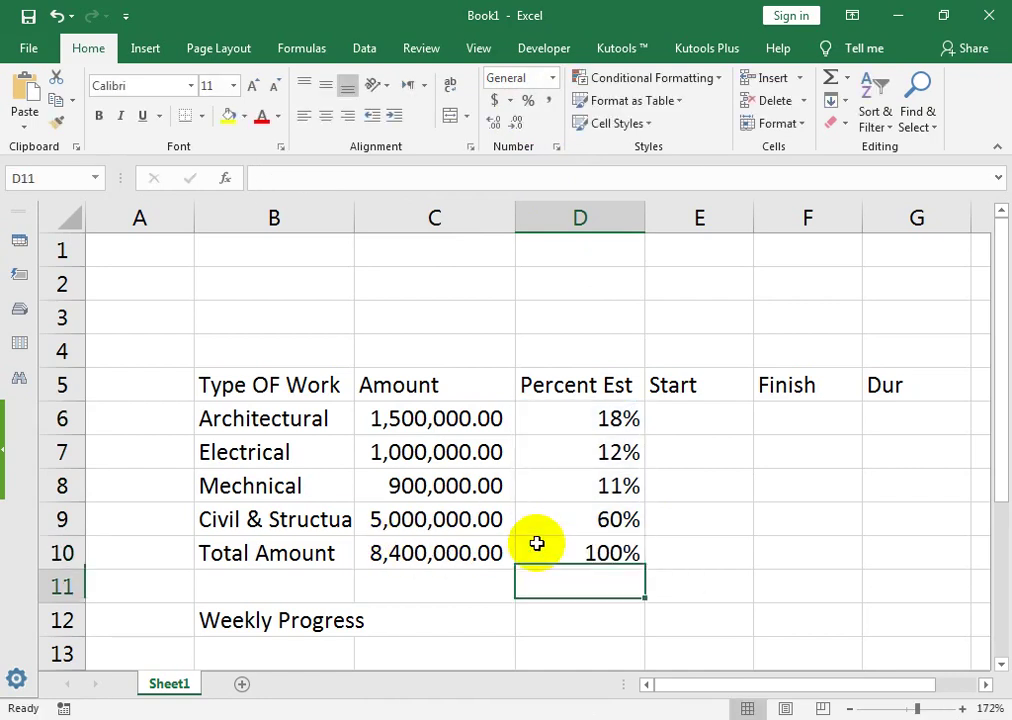
# Step: Bold the Total Amount row B10:D10 and the Weekly Progress label in B12
pyautogui.moveTo(325, 553); pyautogui.dragTo(570, 553)
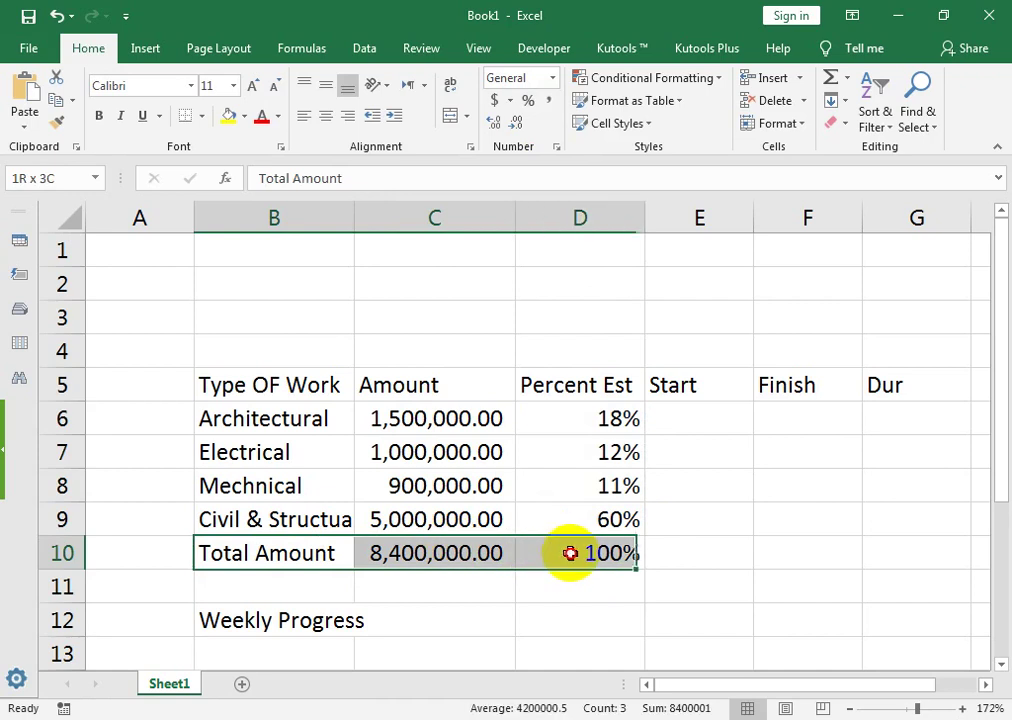
pyautogui.click(99, 116)
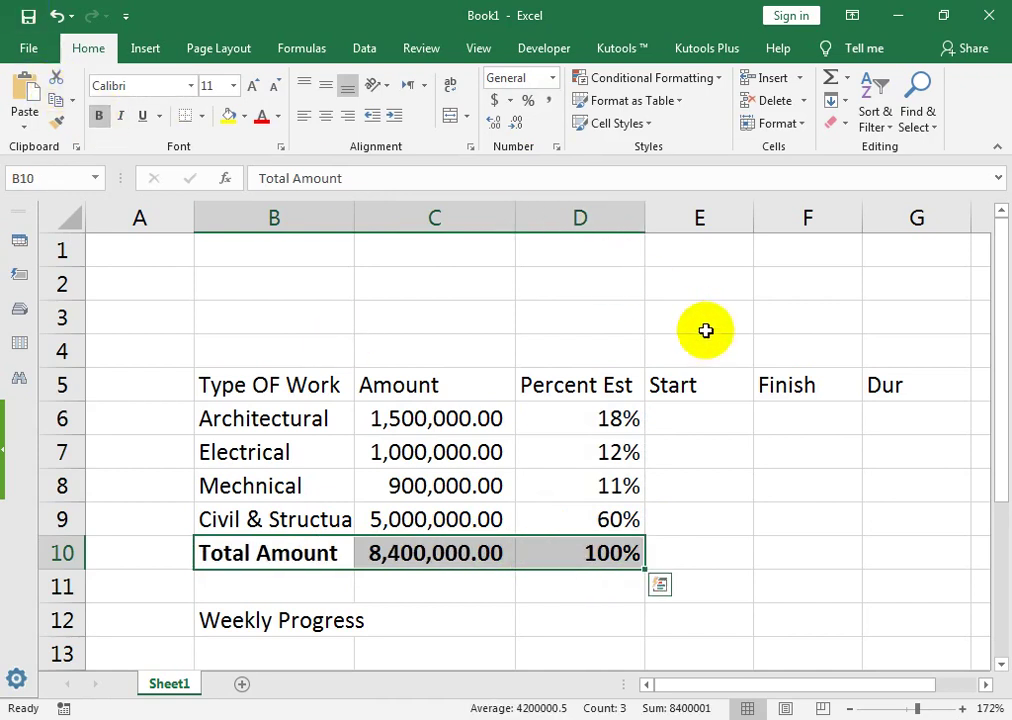
pyautogui.click(693, 421)
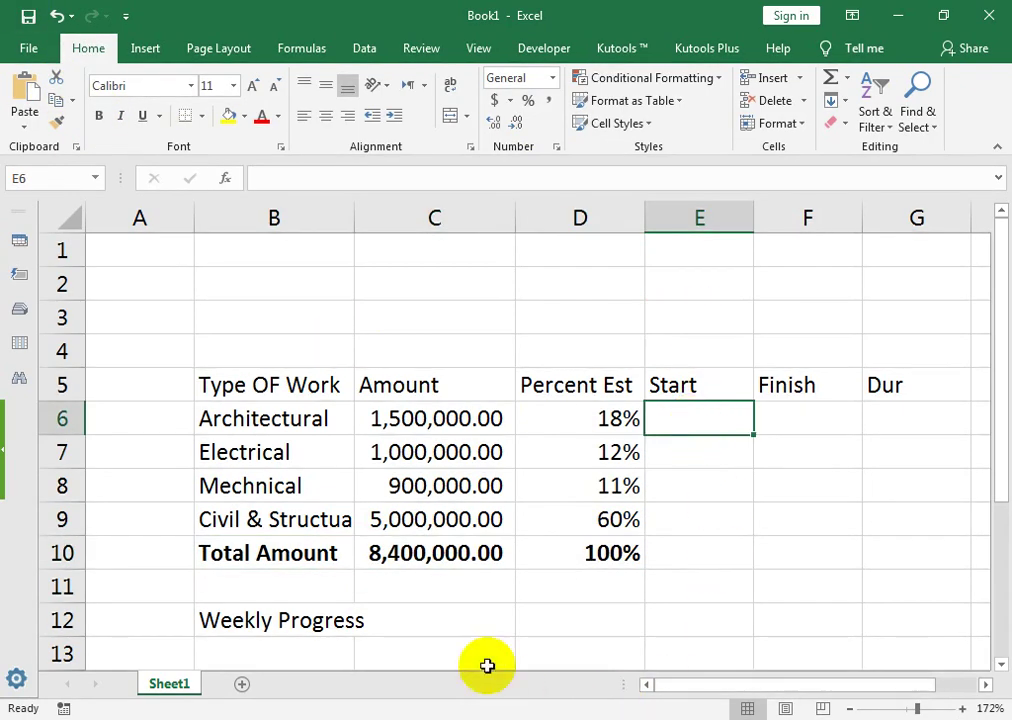
pyautogui.click(222, 612)
pyautogui.click(99, 116)
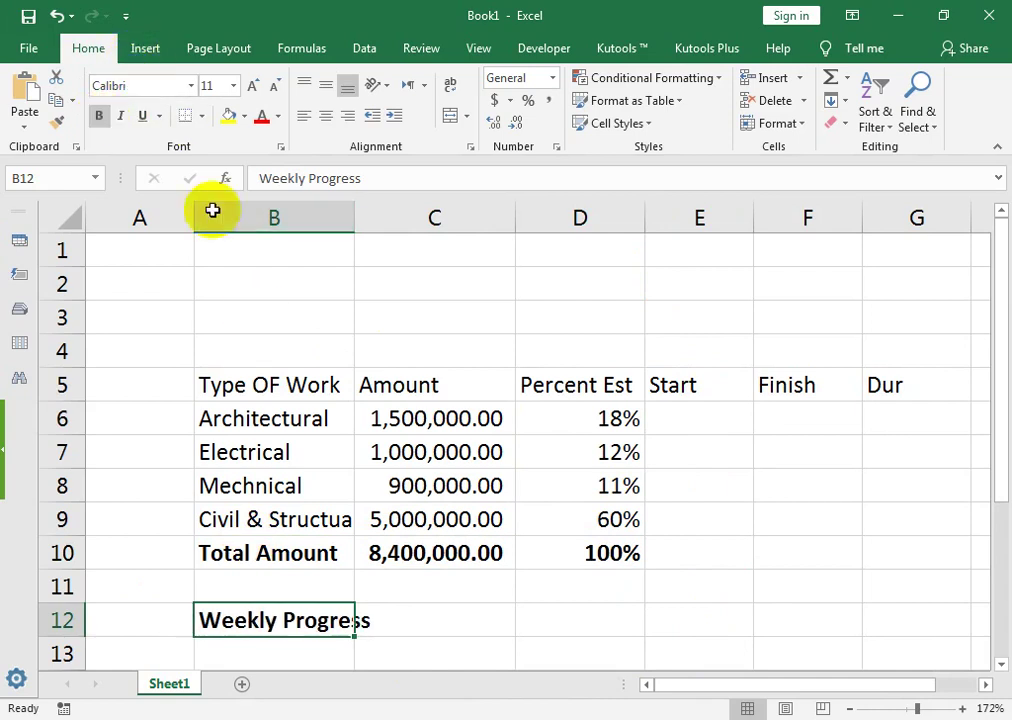
pyautogui.click(712, 416)
# Step: Enter wk 1 in E6 and fill wk 2 to wk 4 down to E9
pyautogui.moveTo(915, 710); pyautogui.dragTo(900, 708)
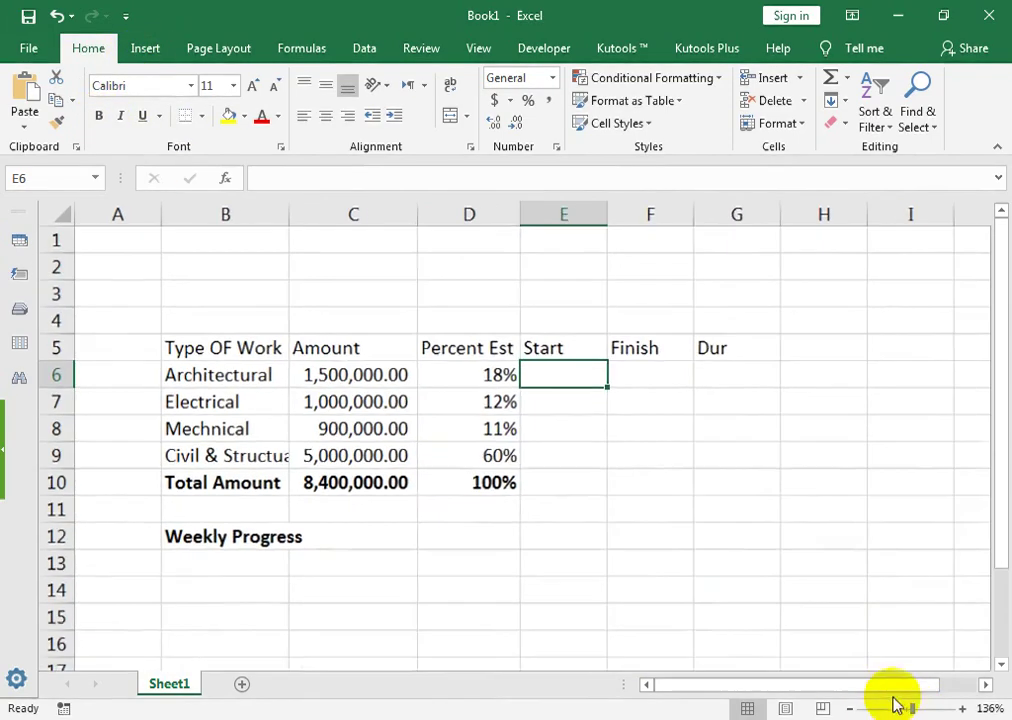
pyautogui.write('w')
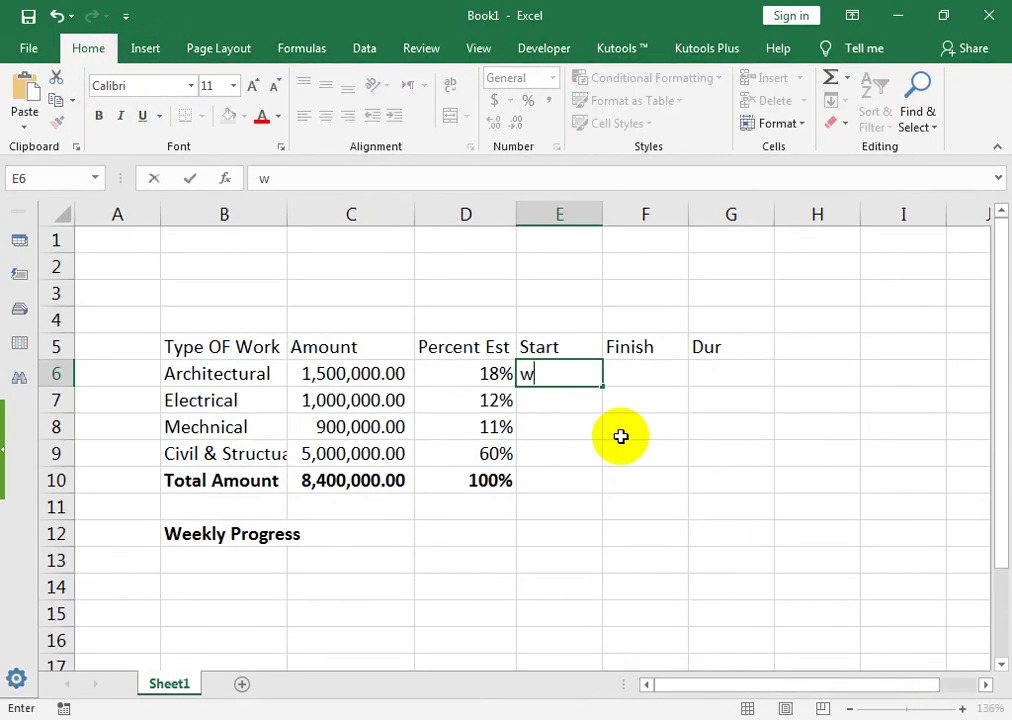
pyautogui.write('k 1')
pyautogui.press('Return')
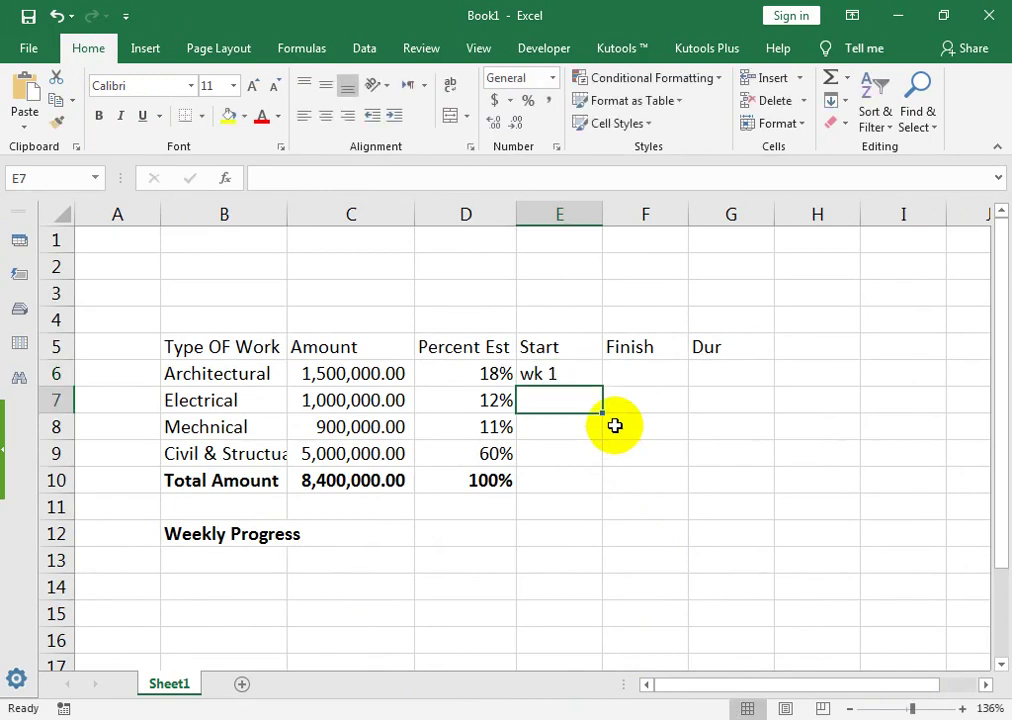
pyautogui.click(595, 374)
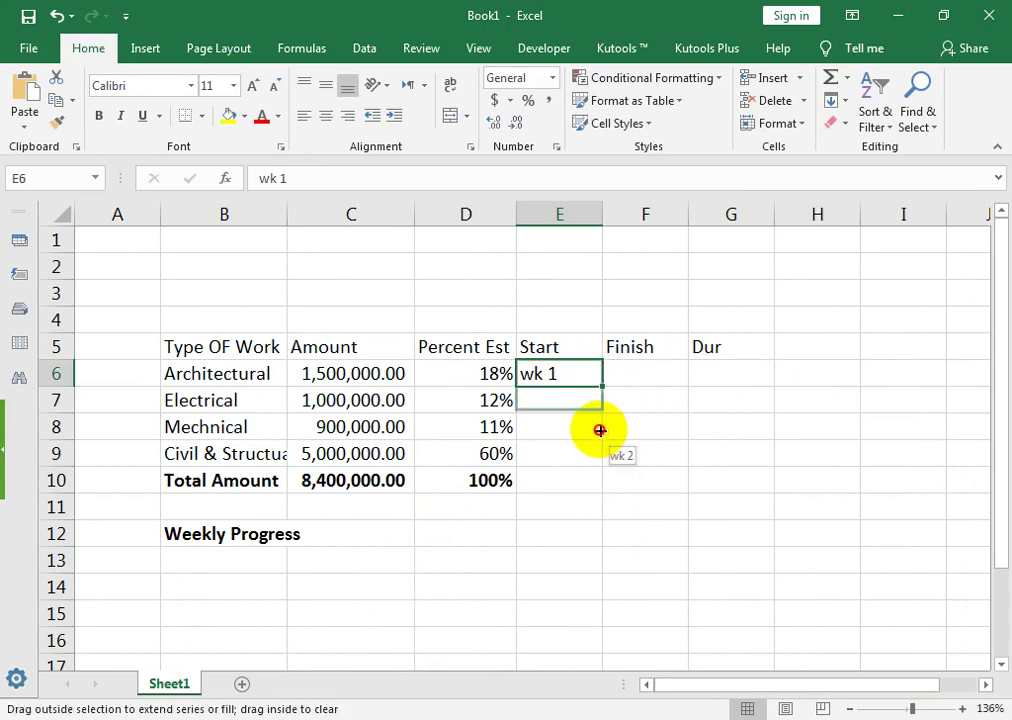
pyautogui.moveTo(605, 389); pyautogui.dragTo(600, 455)
# Step: Autofit column B so Civil & Structual shows fully
pyautogui.click(200, 373)
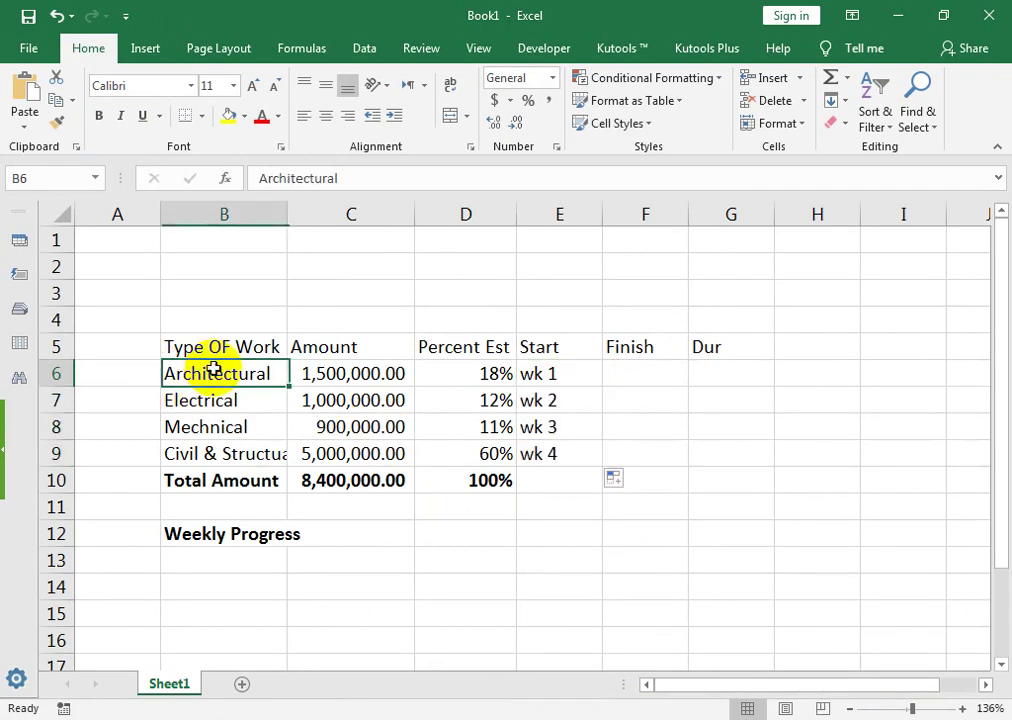
pyautogui.click(203, 427)
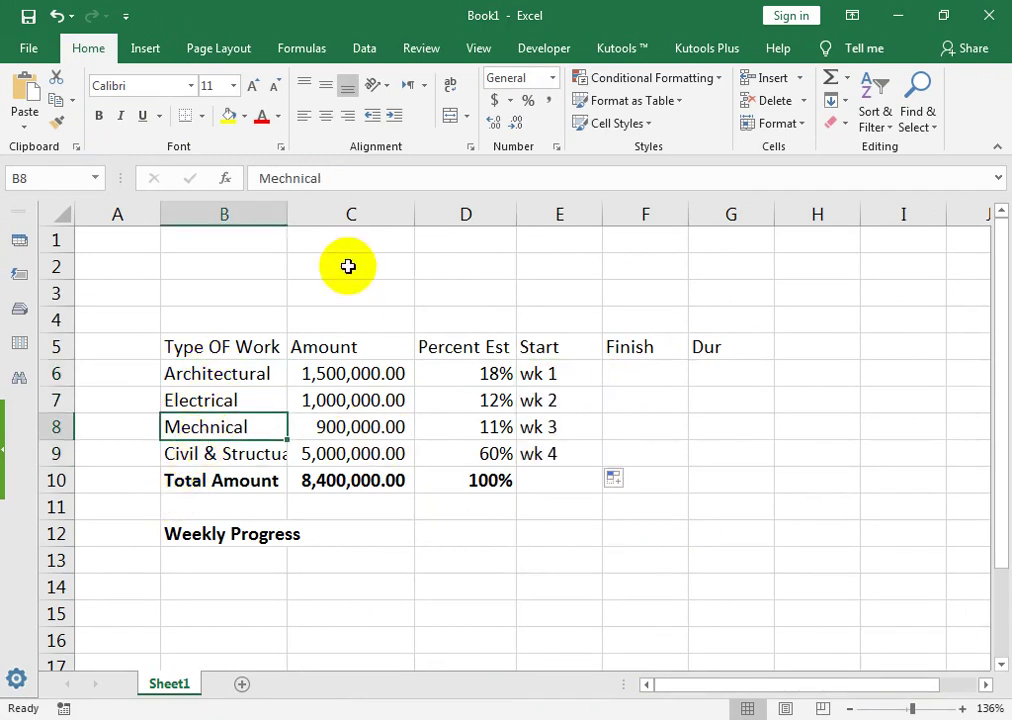
pyautogui.doubleClick(289, 212)
pyautogui.click(212, 373)
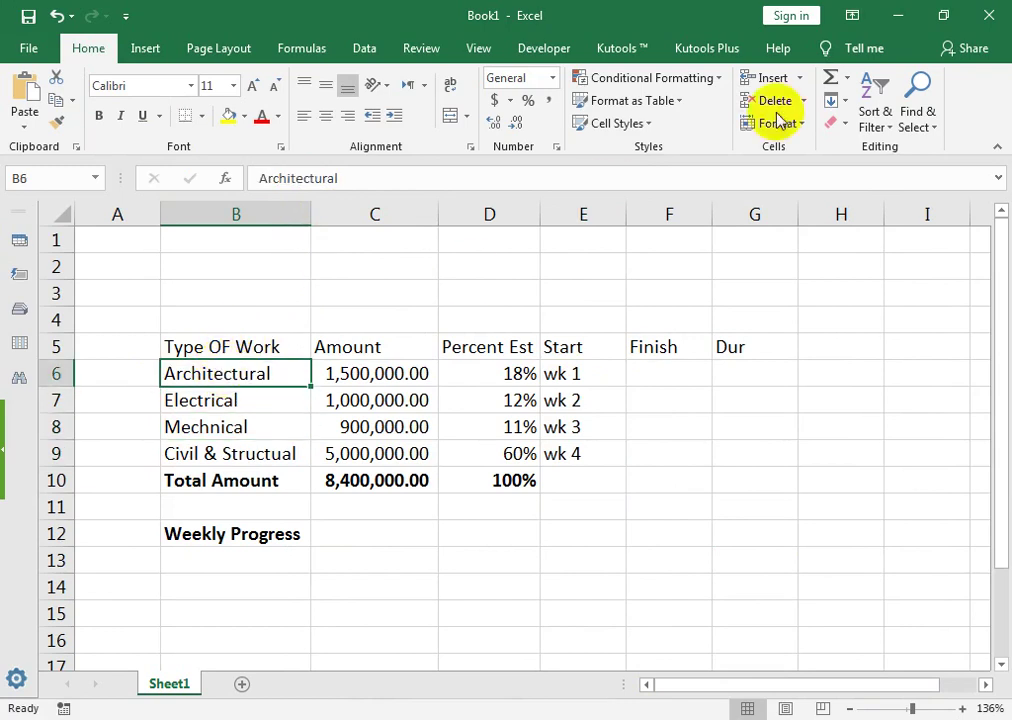
# Step: Try sorting the rows by Amount, then undo the sort that displaced Total Amount
pyautogui.click(874, 125)
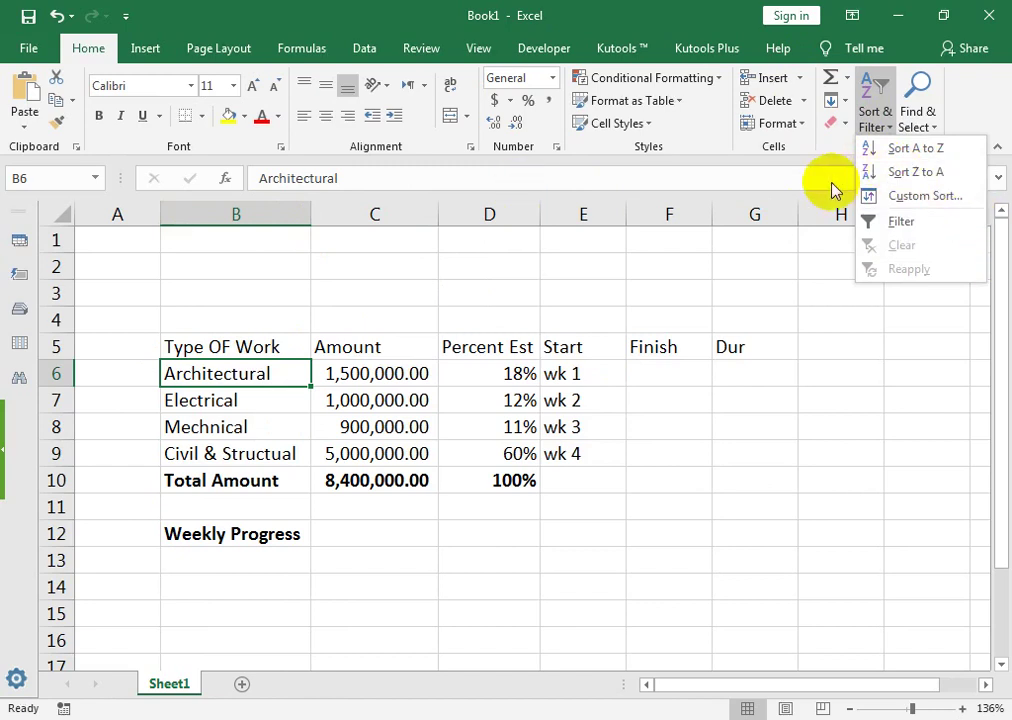
pyautogui.click(313, 425)
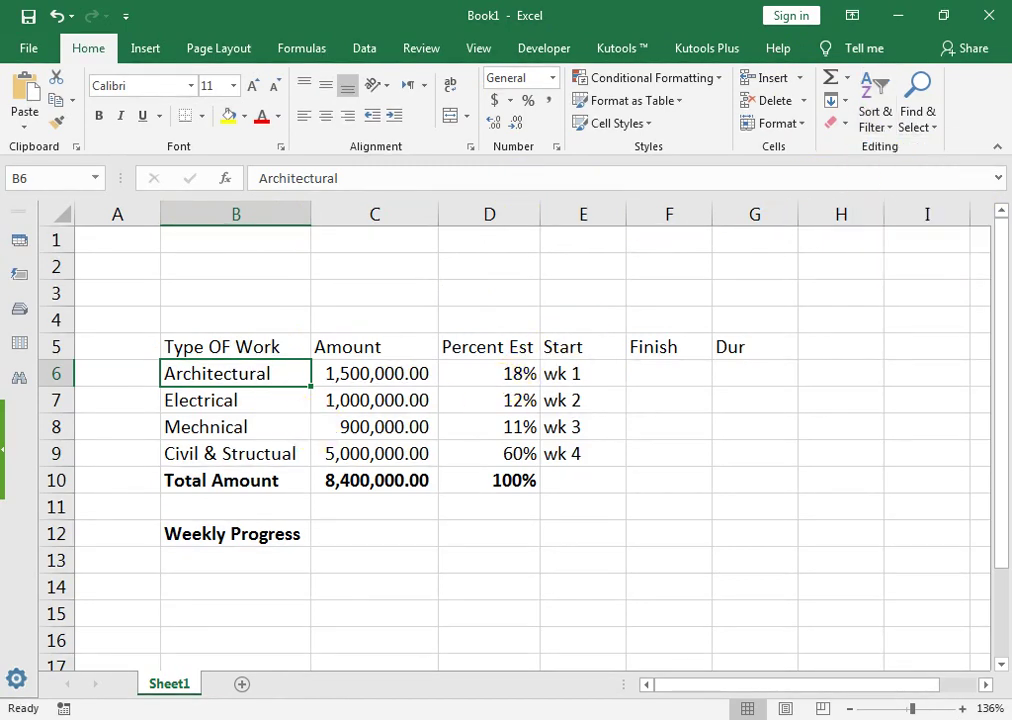
pyautogui.click(362, 374)
pyautogui.click(880, 108)
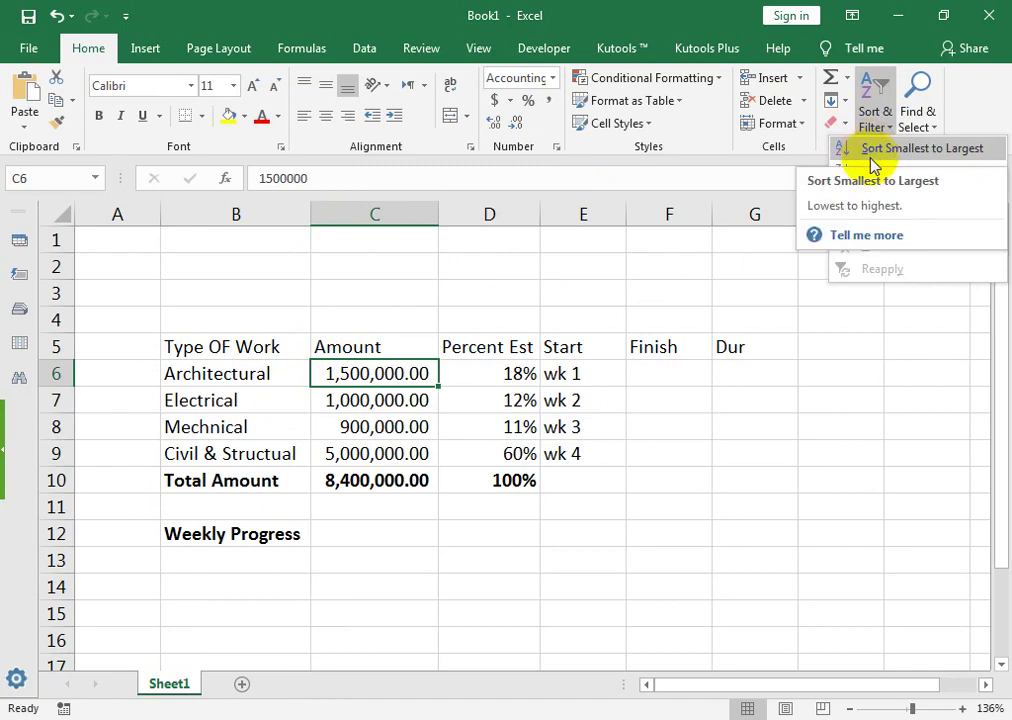
pyautogui.click(870, 170)
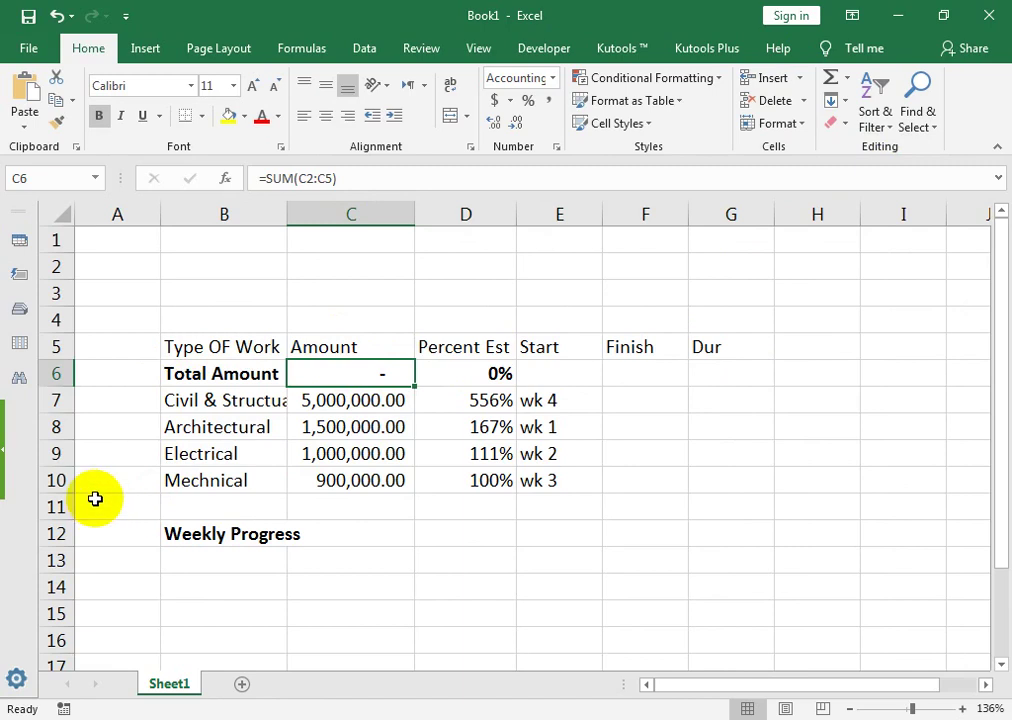
pyautogui.hotkey('ctrl', 'z')
# Step: Insert a blank row 10 above Total Amount
pyautogui.click(47, 481)
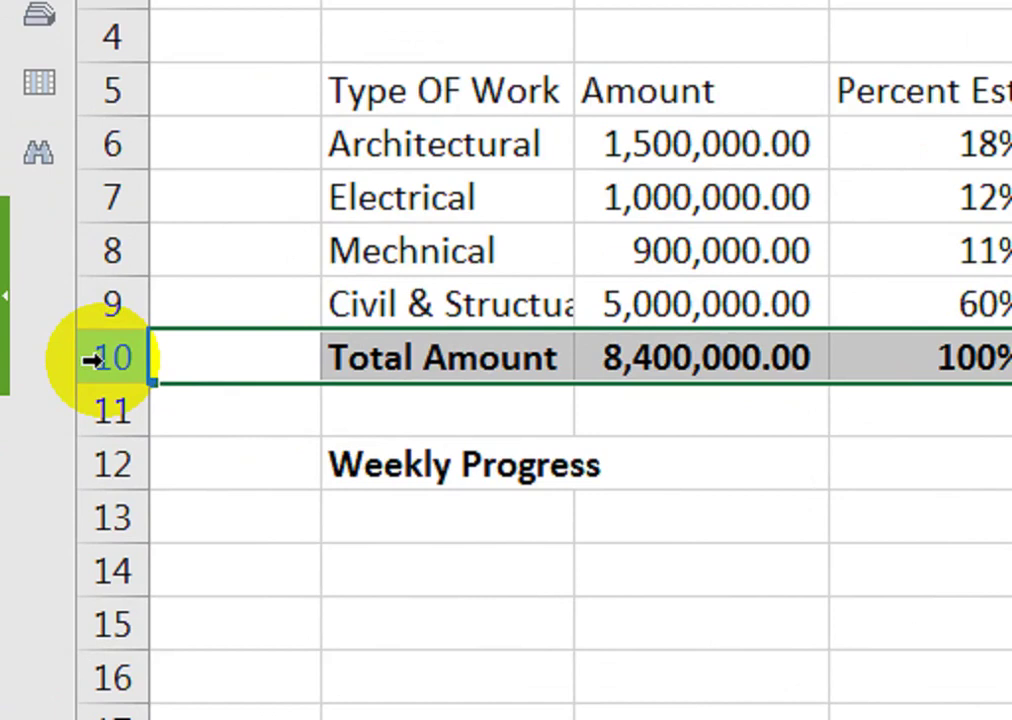
pyautogui.hotkey('ctrl', 'shift', '+')
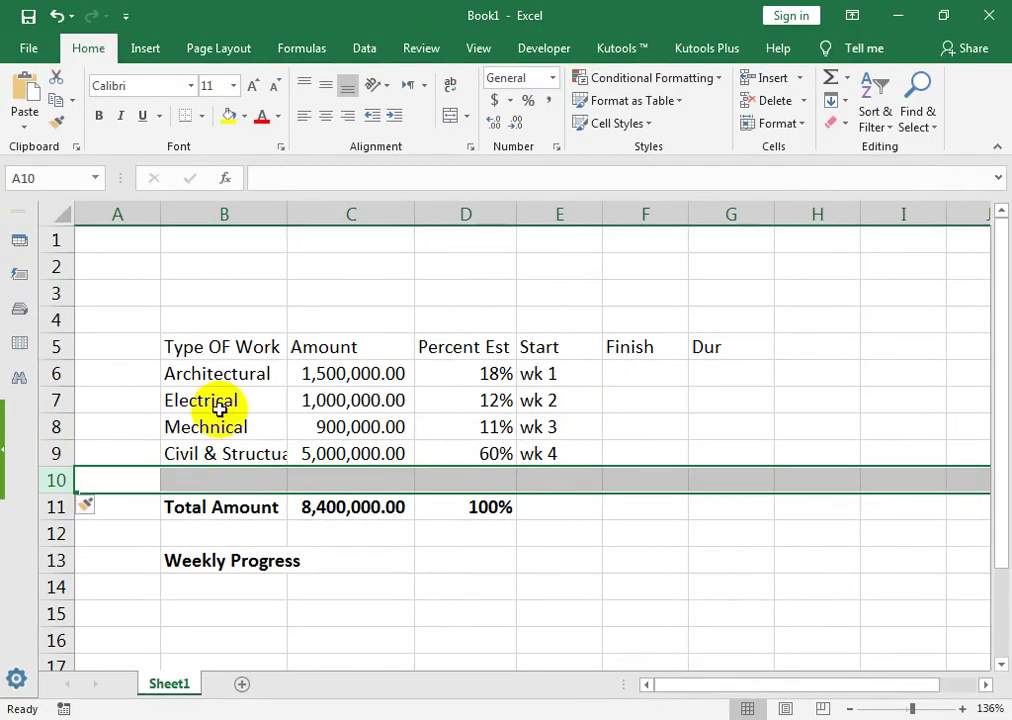
pyautogui.click(297, 372)
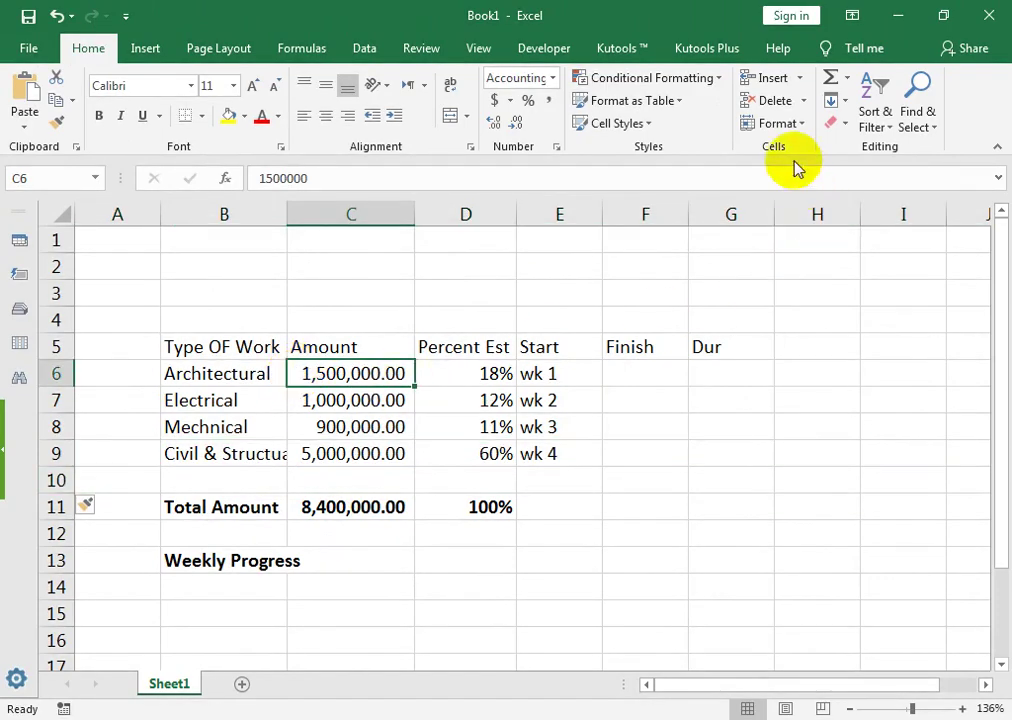
# Step: Sort the work items by Amount from largest to smallest
pyautogui.click(890, 130)
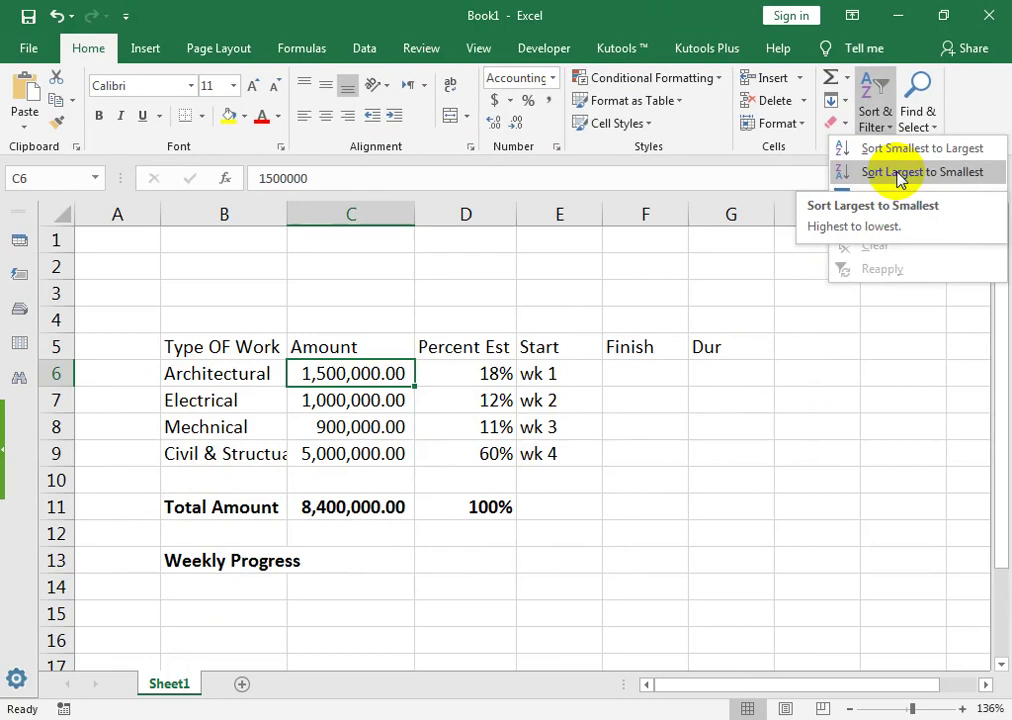
pyautogui.click(787, 340)
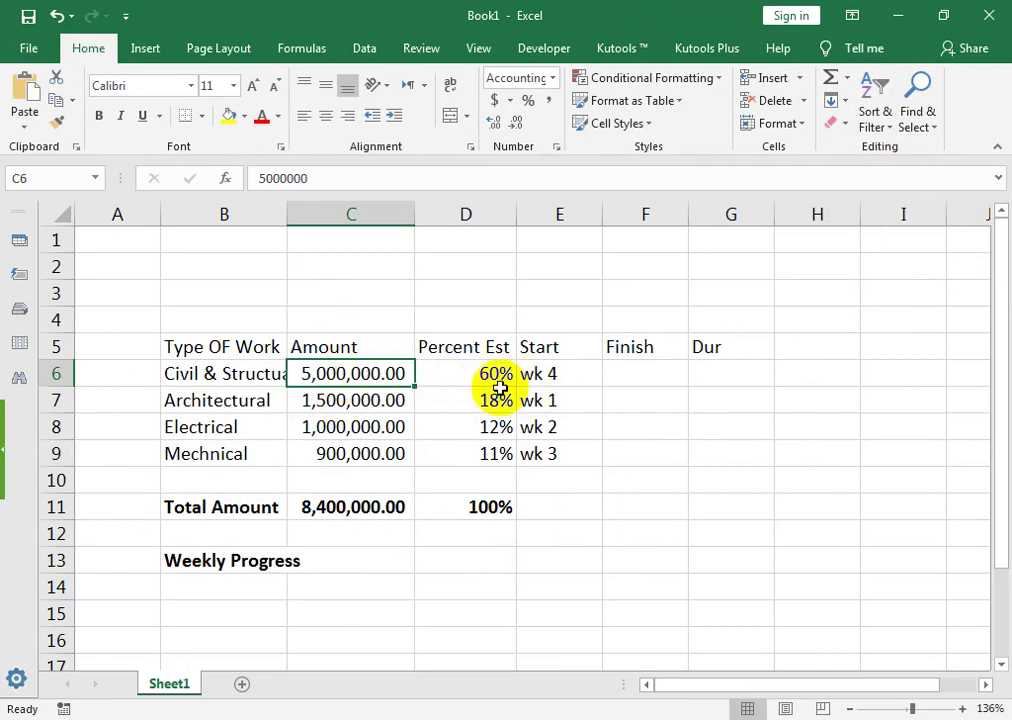
pyautogui.click(555, 370)
pyautogui.click(556, 456)
# Step: Renumber the Start column wk 1 to wk 4 in E6:E9 and begin a Finish entry in F6
pyautogui.click(575, 376)
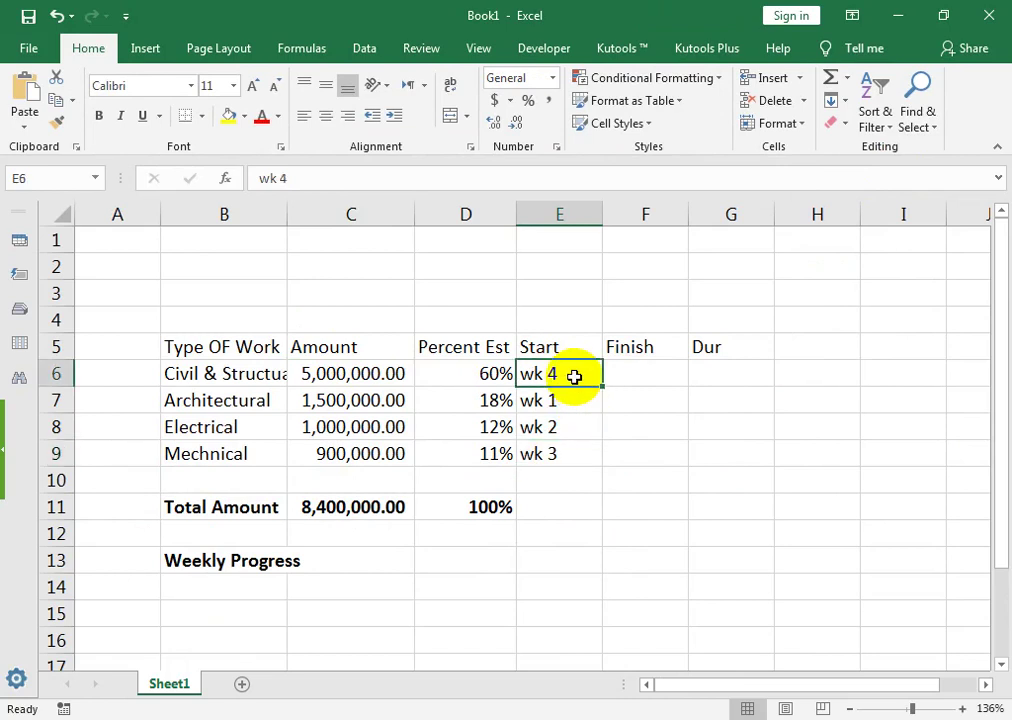
pyautogui.doubleClick(575, 376)
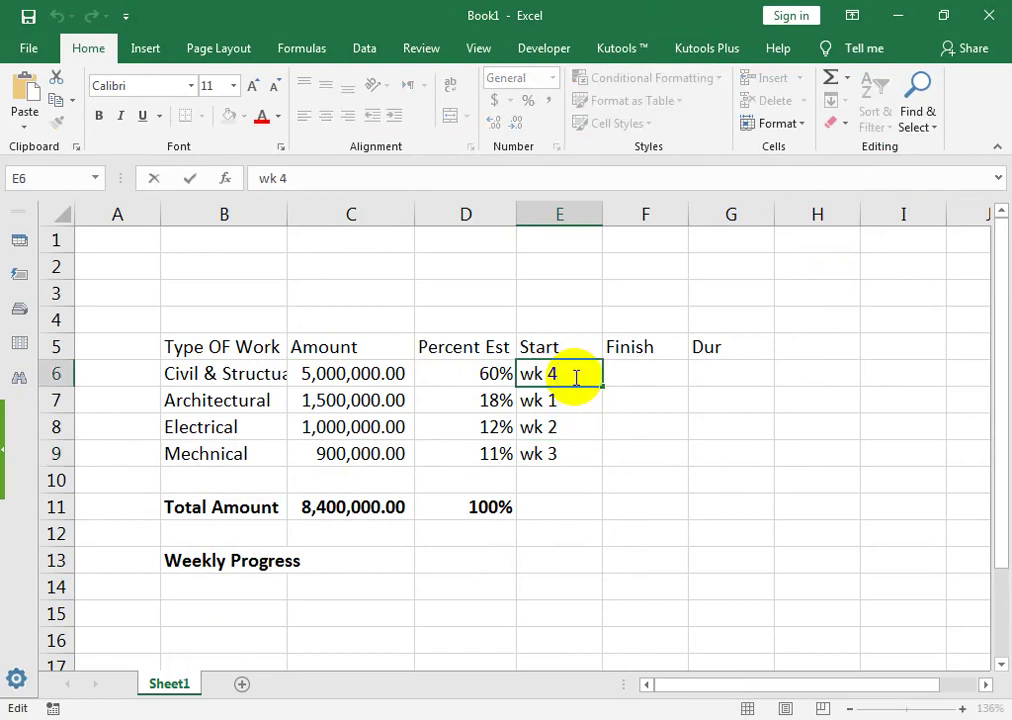
pyautogui.write('1')
pyautogui.press('Return')
pyautogui.click(575, 376)
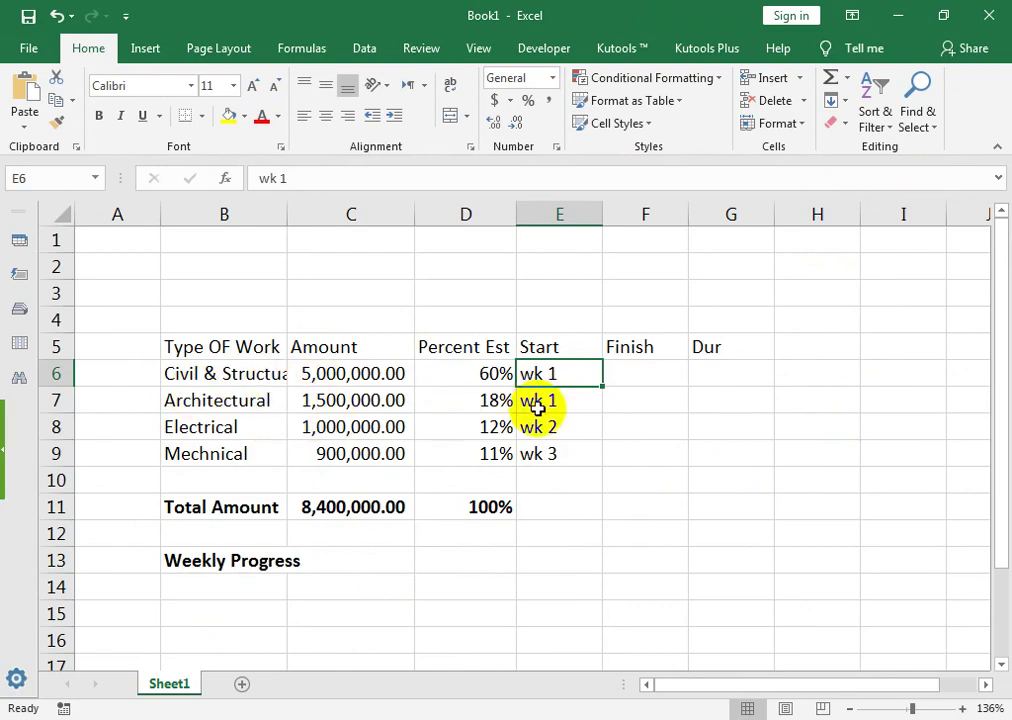
pyautogui.moveTo(604, 390); pyautogui.dragTo(600, 460)
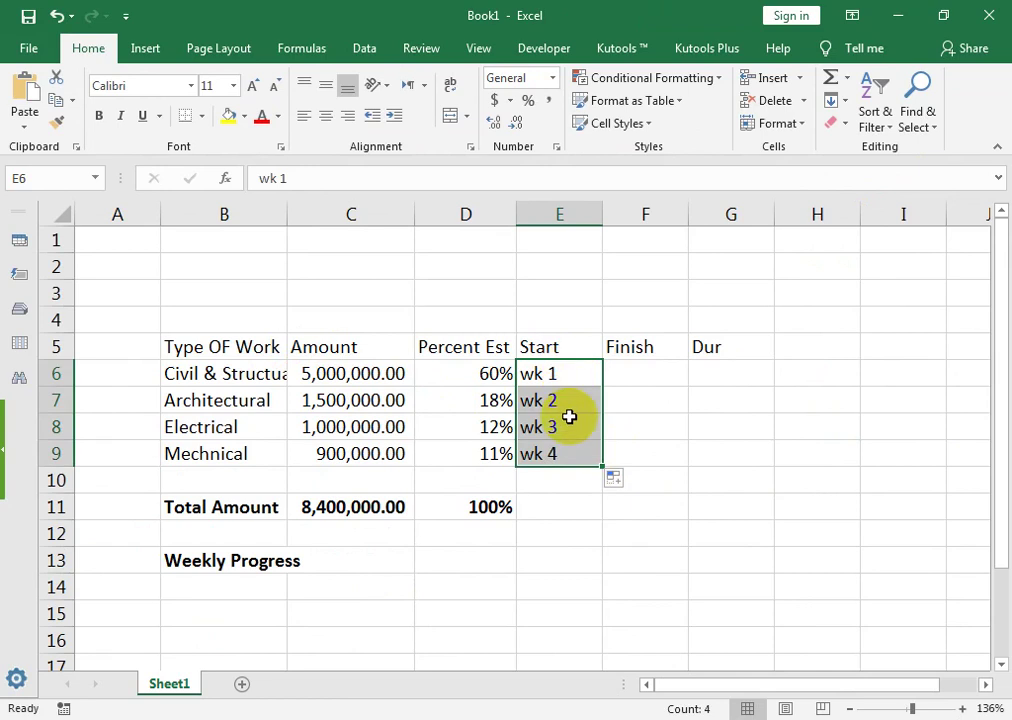
pyautogui.click(612, 366)
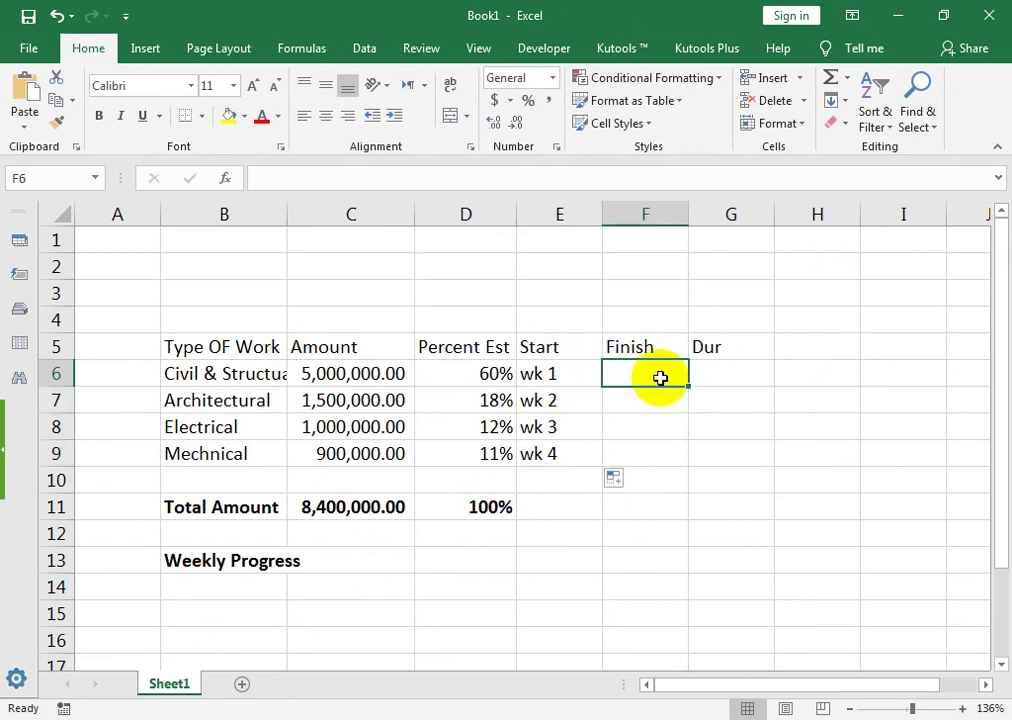
pyautogui.write('wk5')
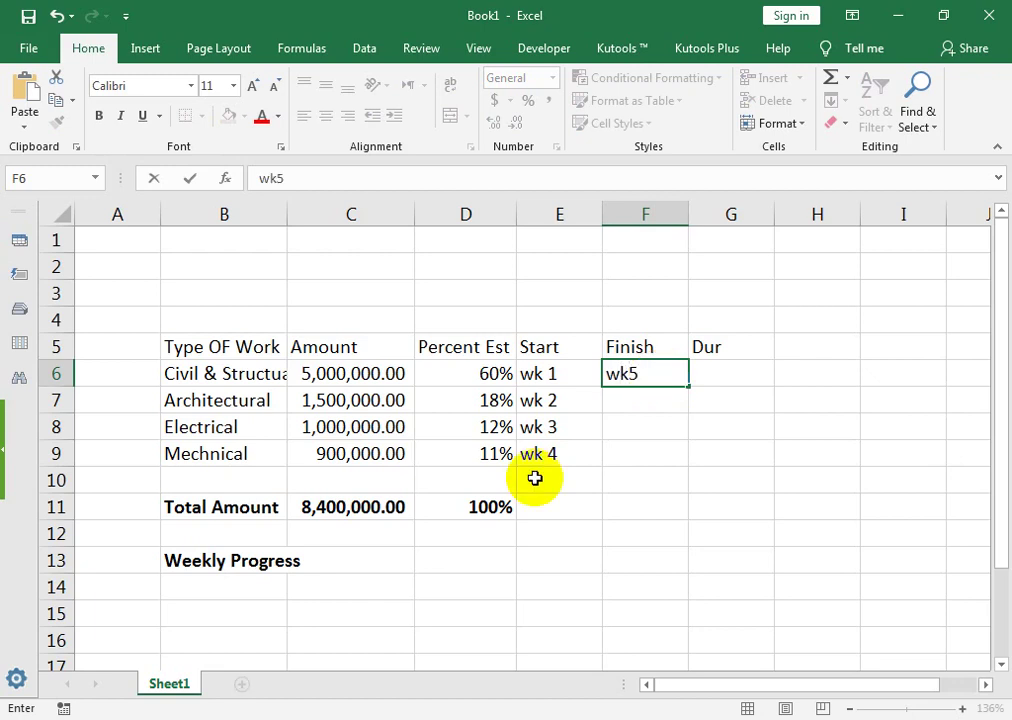
# Step: Fill the Finish weeks wk5 through wk8 and correct Architectural's start to wk 3
pyautogui.press('Return')
pyautogui.press('Left')
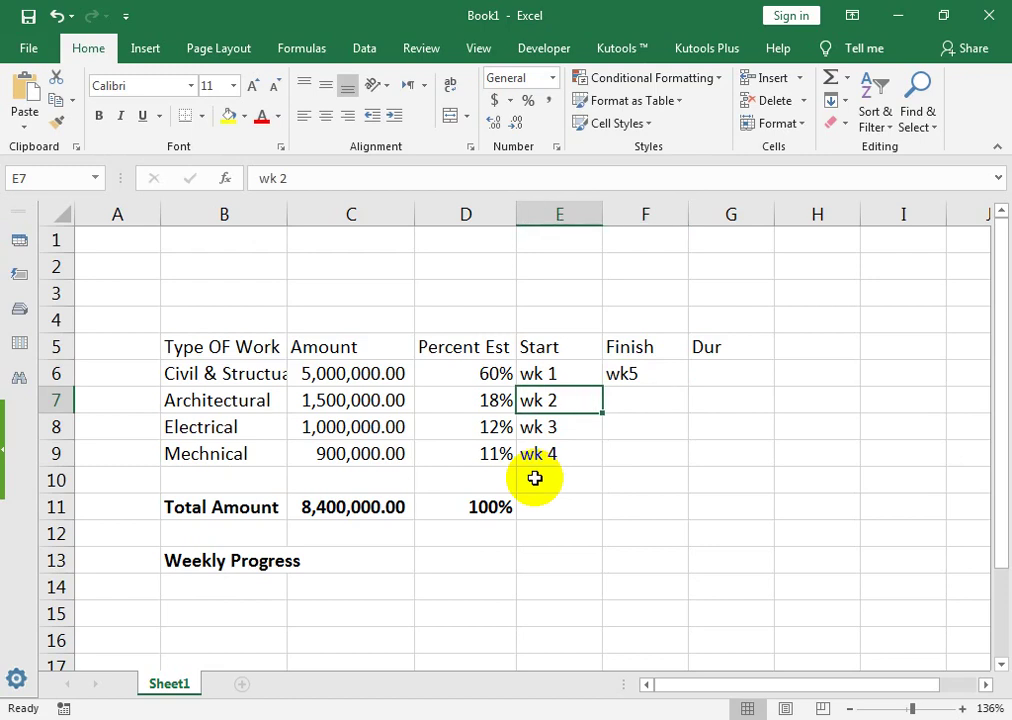
pyautogui.press('F2')
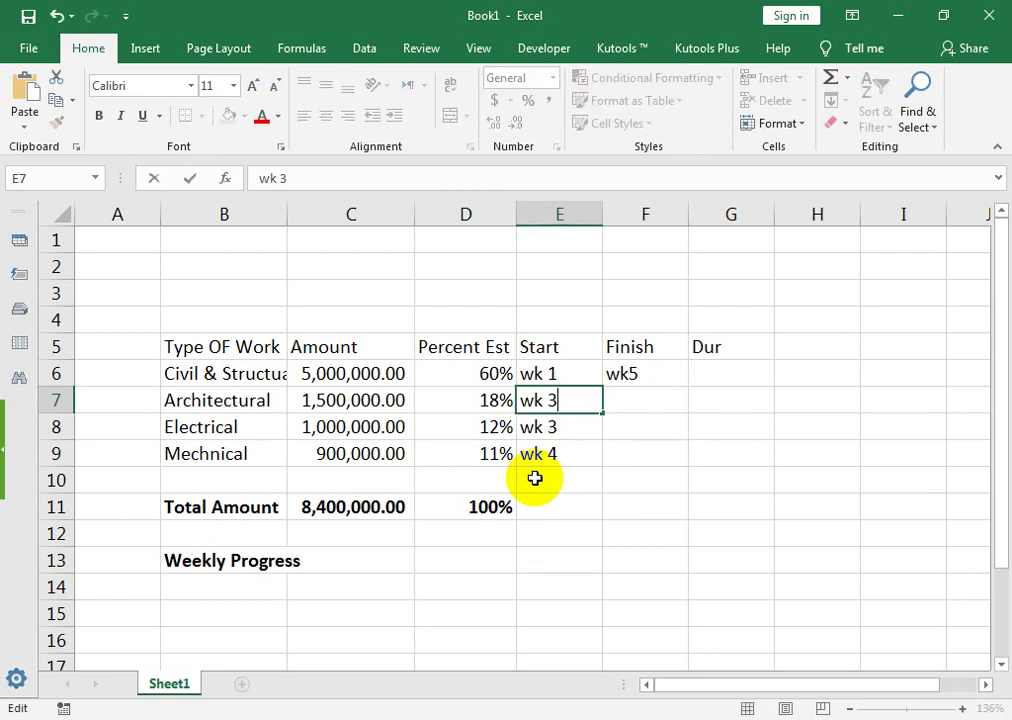
pyautogui.press('Tab')
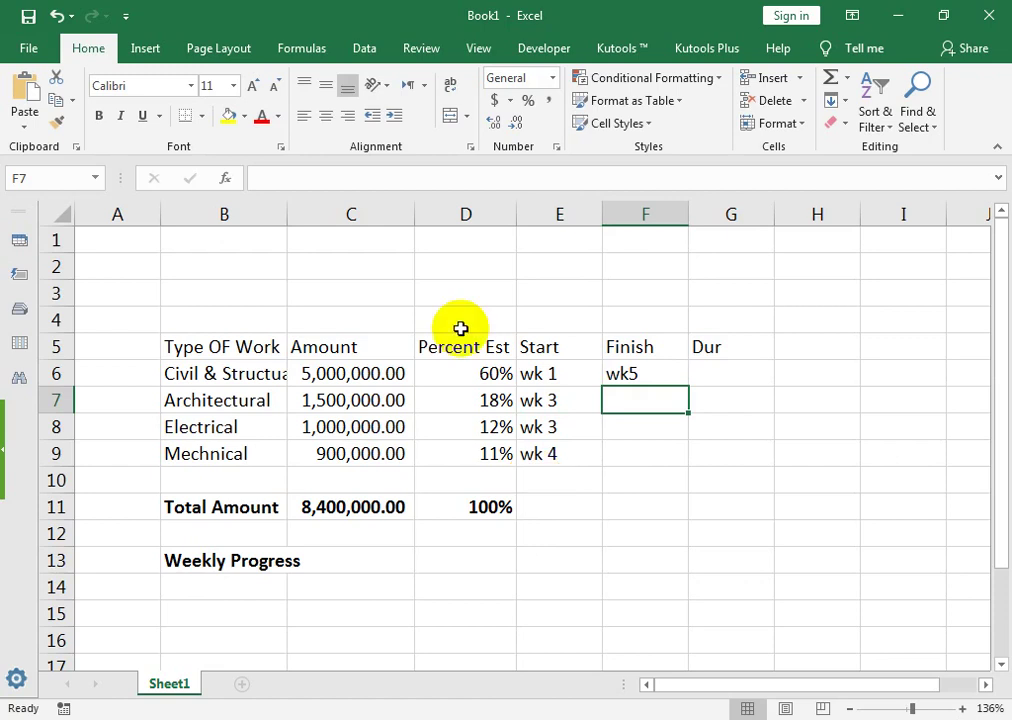
pyautogui.write('wk6')
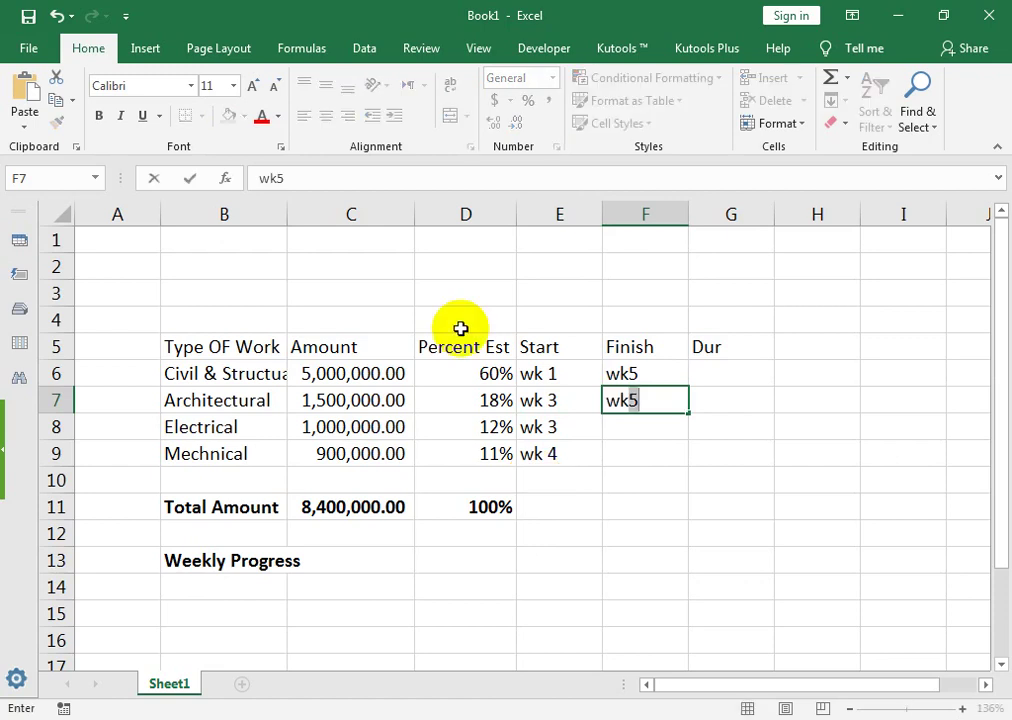
pyautogui.press('Return')
pyautogui.write('wk 7')
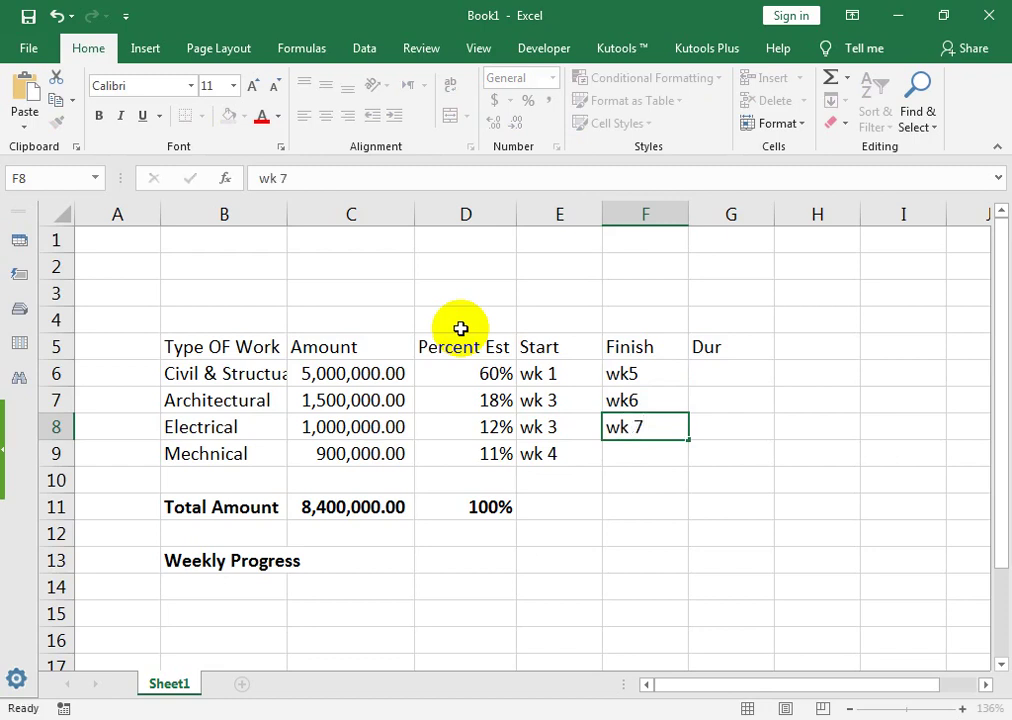
pyautogui.press('Return')
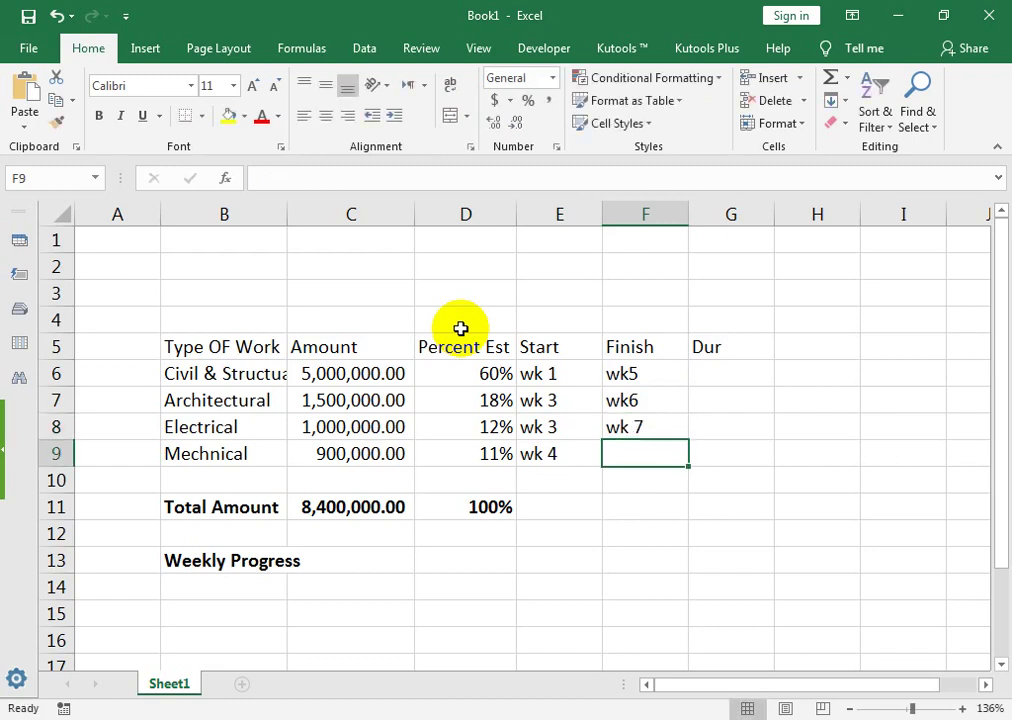
pyautogui.write('wk8')
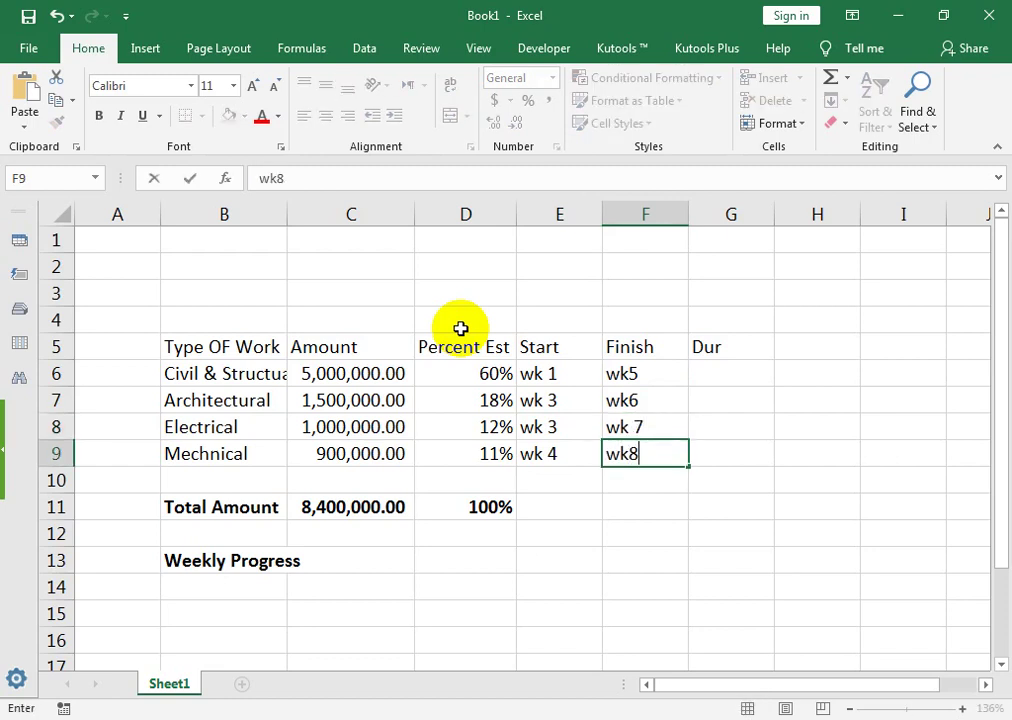
pyautogui.press('Return')
pyautogui.press('Up')
# Step: Correct Electrical's start week to wk 4 and Mechnical's to wk 5
pyautogui.press('Left')
pyautogui.press('Up')
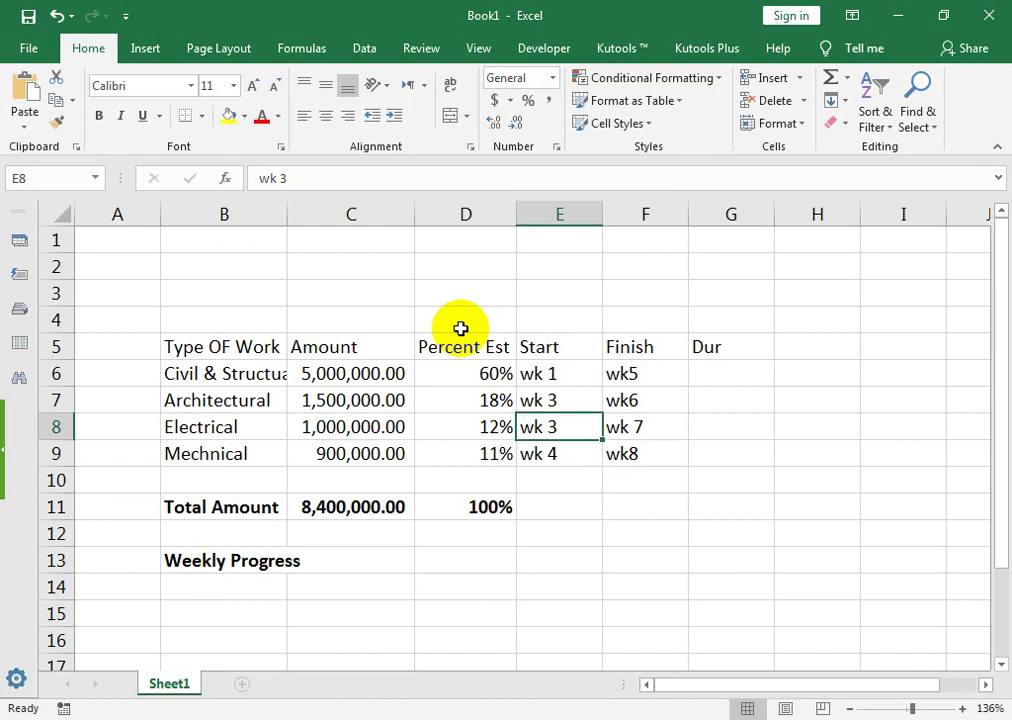
pyautogui.press('F2')
pyautogui.write('4')
pyautogui.press('Return')
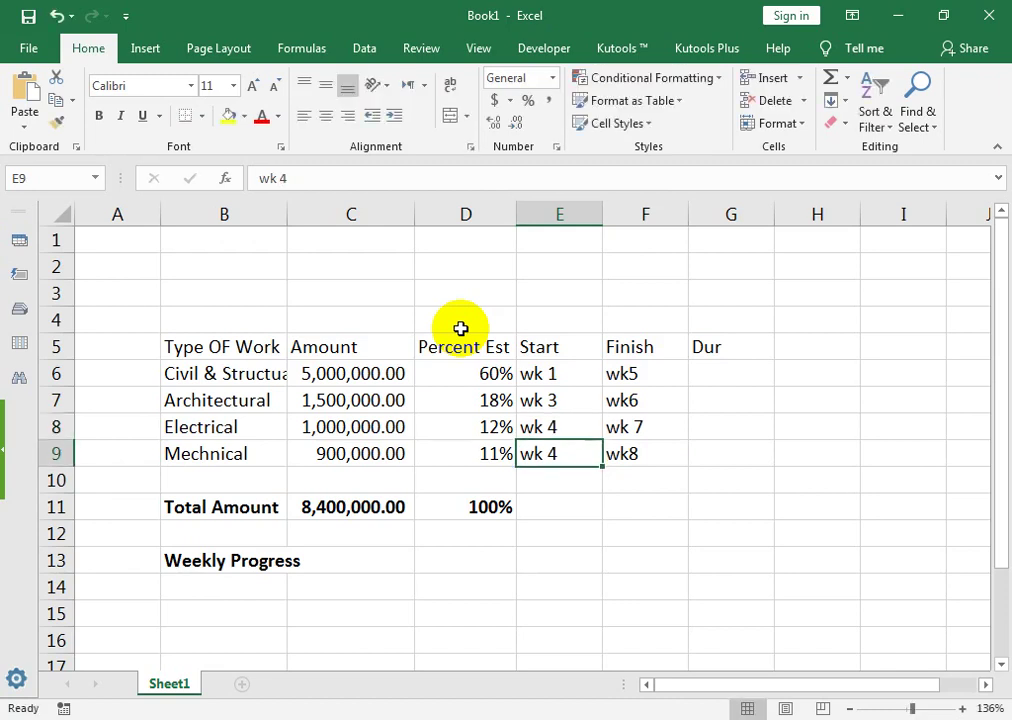
pyautogui.press('F2')
pyautogui.write('5')
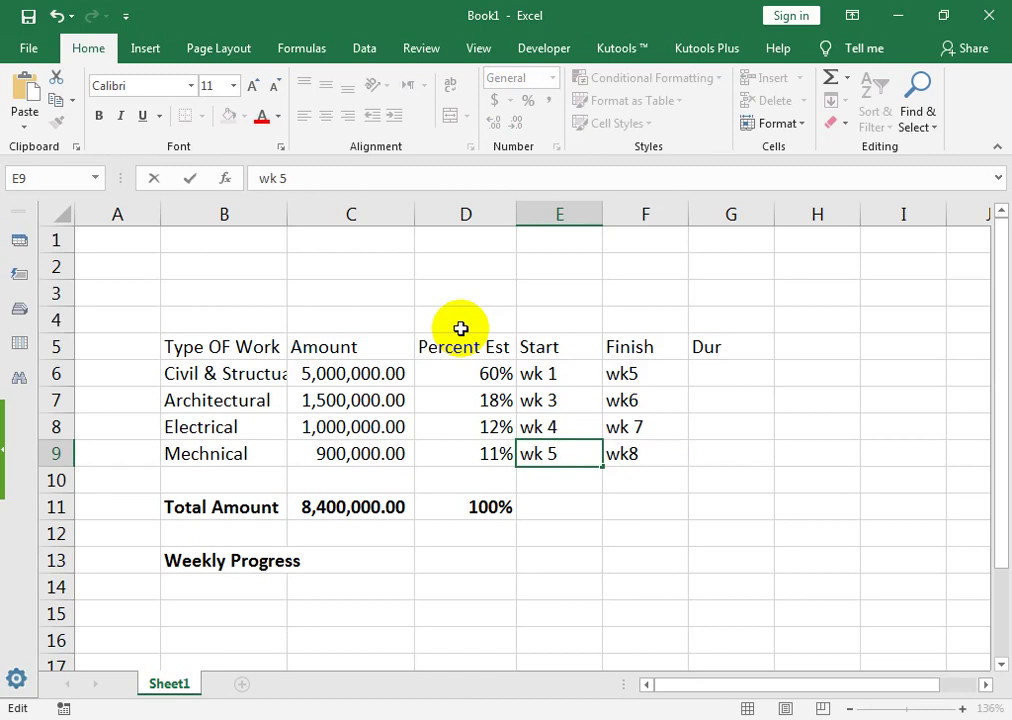
pyautogui.press('Tab')
# Step: Enter durations 5, 4, 4, 4 in the Dur column G6:G9
pyautogui.press('Right')
pyautogui.press('Up')
pyautogui.press('Up')
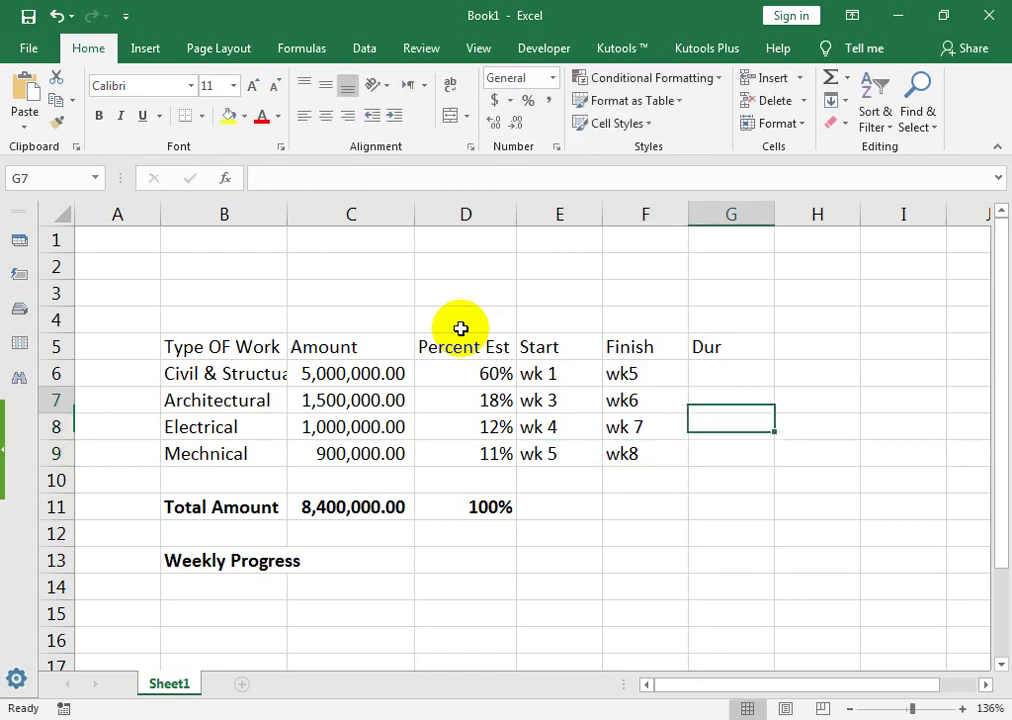
pyautogui.press('Up')
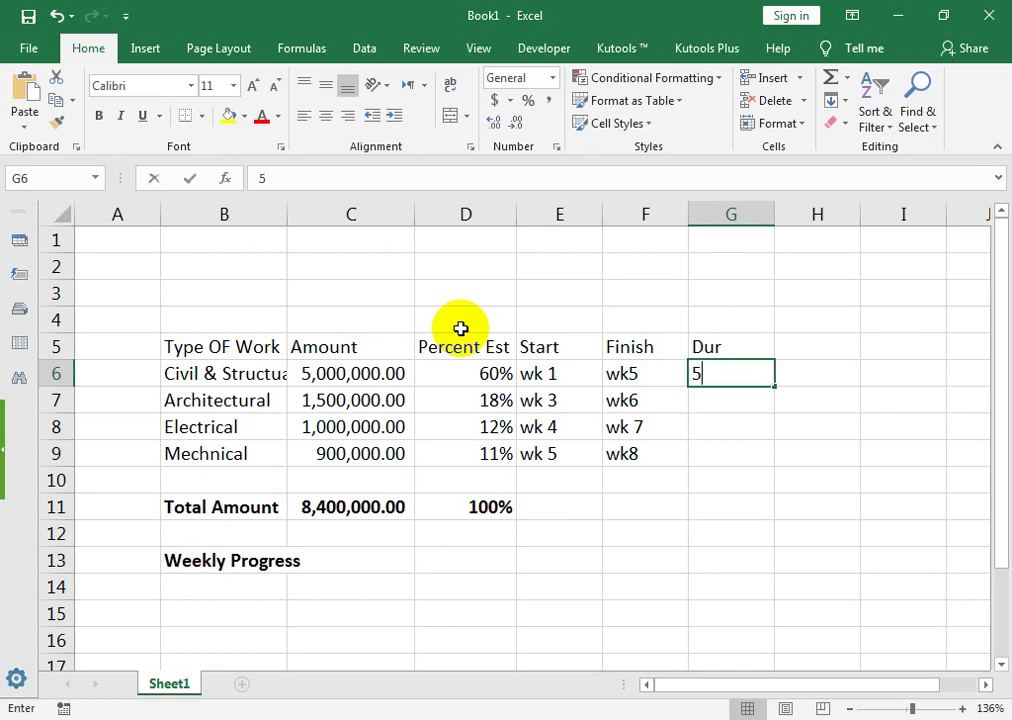
pyautogui.press('Return')
pyautogui.write('4')
pyautogui.press('Return')
pyautogui.write('4')
pyautogui.press('Return')
pyautogui.write('4')
pyautogui.press('Return')
pyautogui.press('Right')
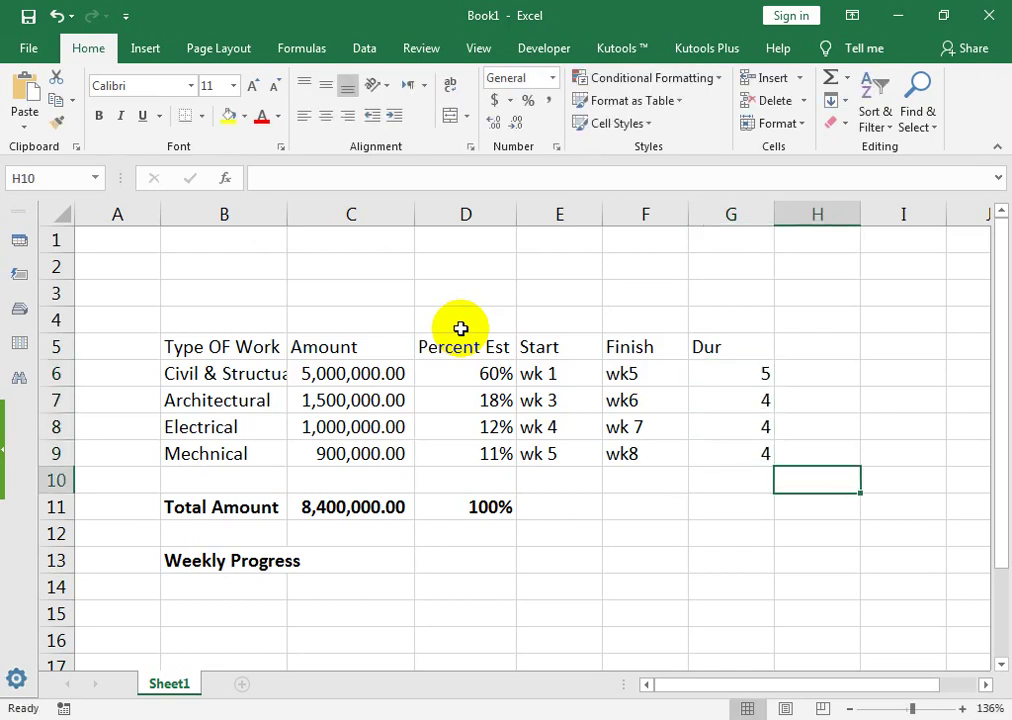
# Step: Enter wk1 in H5 and fill the week headers through wk8 in O5
pyautogui.click(821, 347)
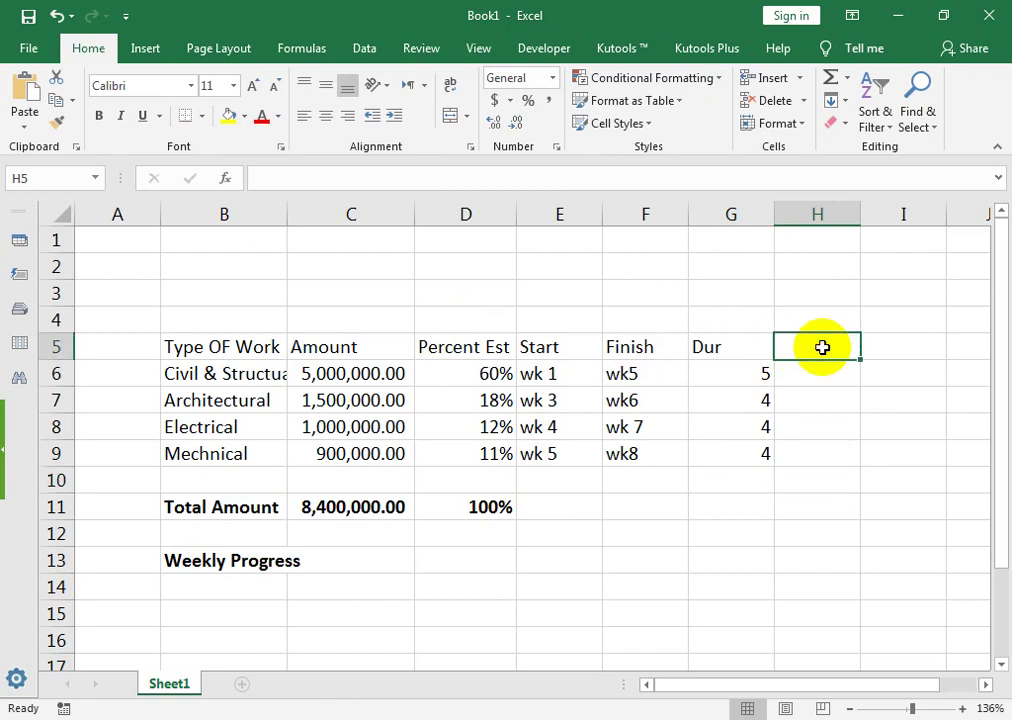
pyautogui.write('wk1')
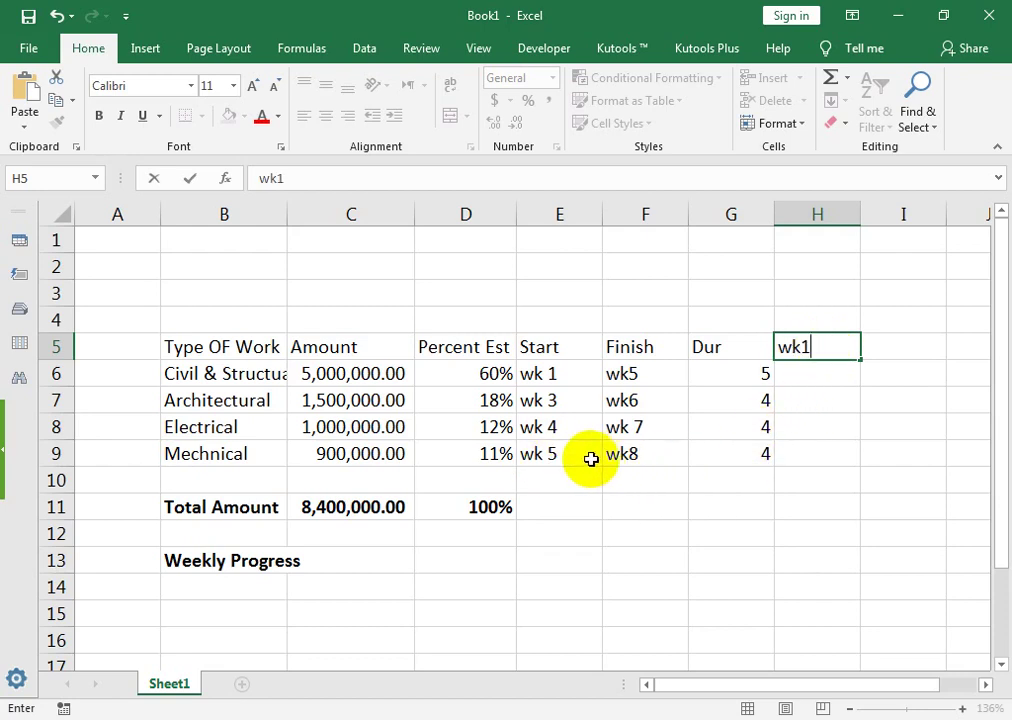
pyautogui.click(797, 424)
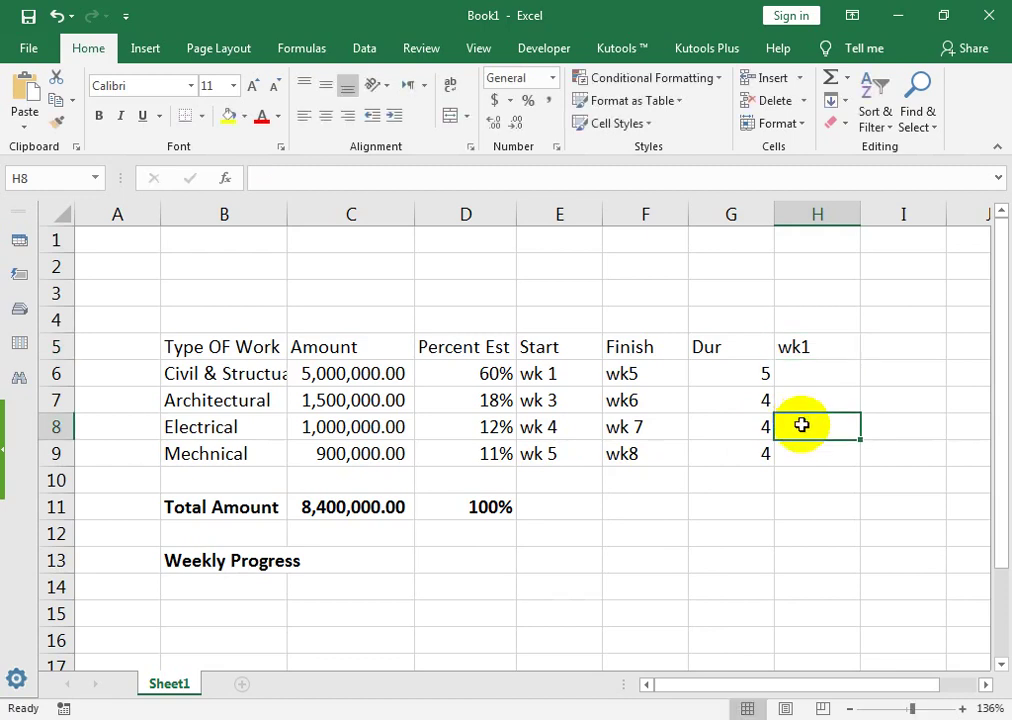
pyautogui.click(900, 710)
pyautogui.click(575, 302)
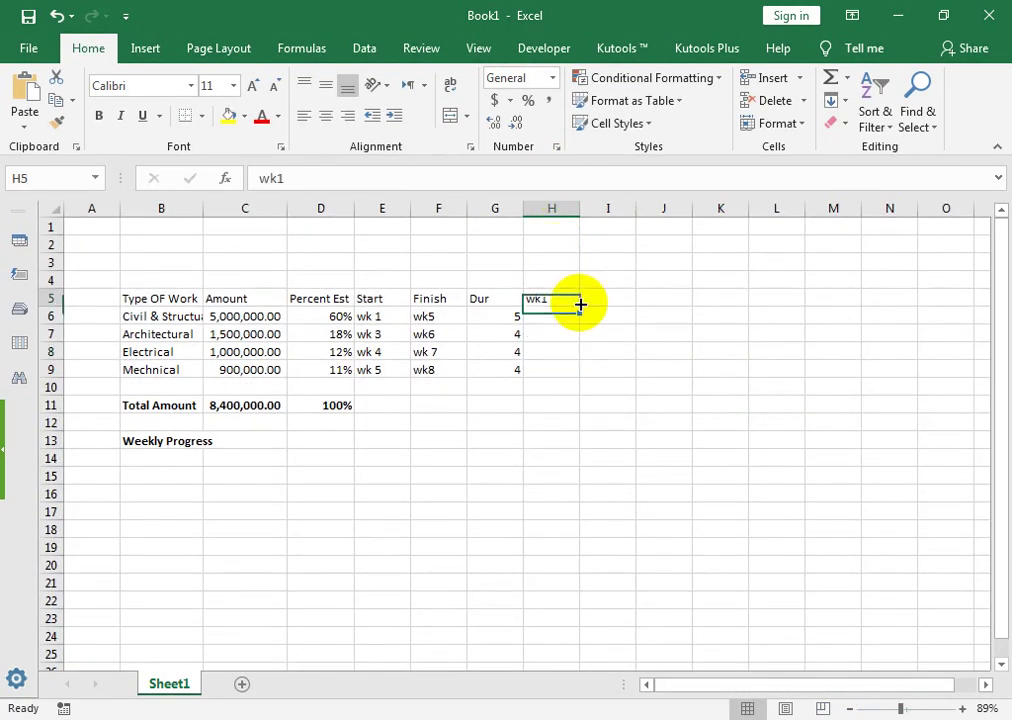
pyautogui.moveTo(580, 310)
pyautogui.mouseDown()
pyautogui.moveTo(940, 320)
pyautogui.moveTo(312, 446)
pyautogui.moveTo(169, 441)
pyautogui.mouseUp()
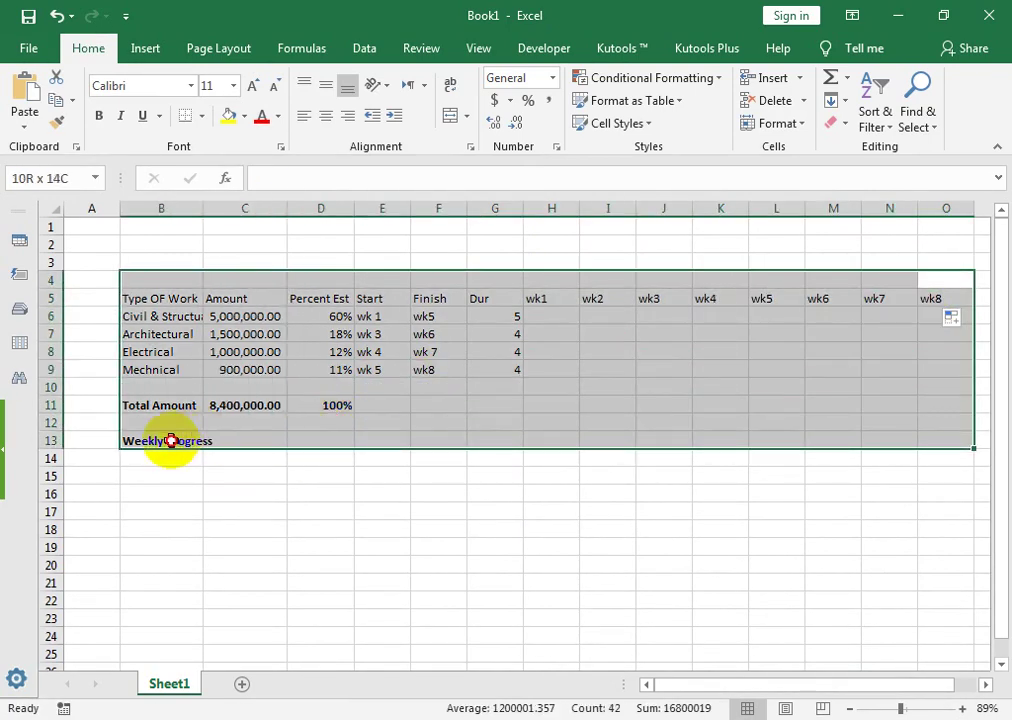
pyautogui.click(479, 52)
pyautogui.click(505, 106)
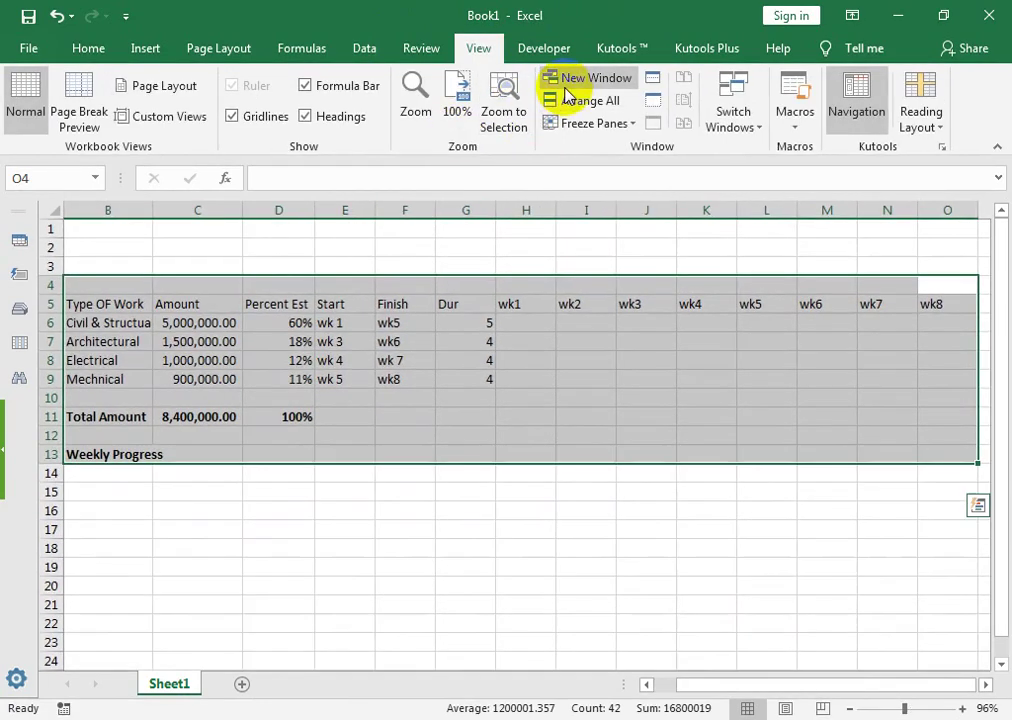
# Step: Make the header row B5:O5 bold and centred
pyautogui.moveTo(104, 303); pyautogui.dragTo(935, 302)
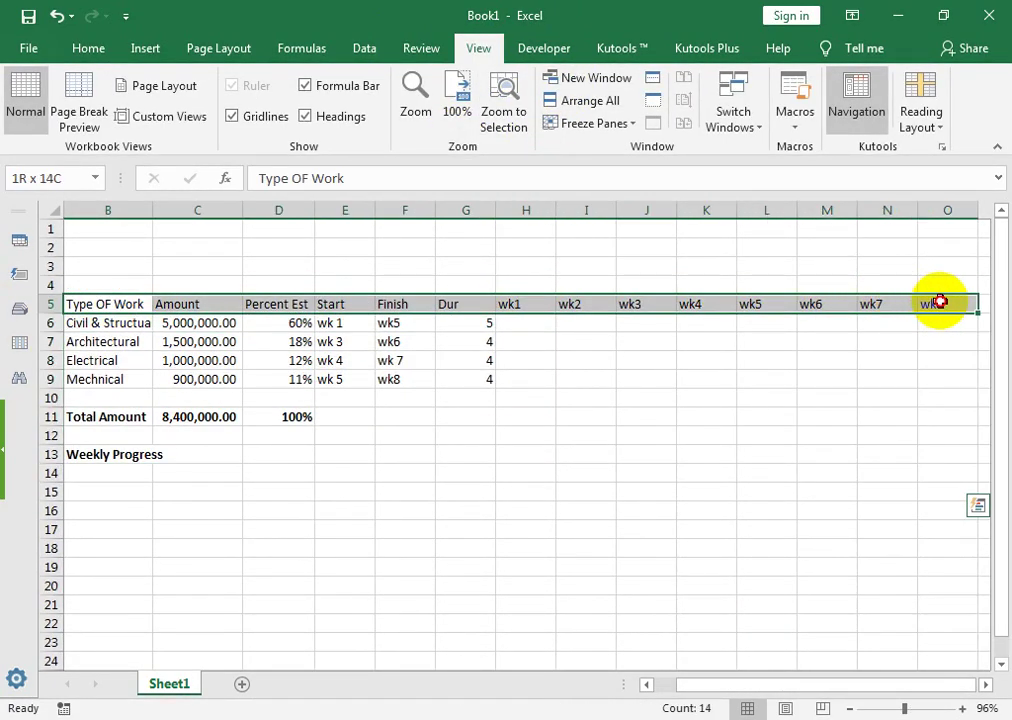
pyautogui.click(86, 48)
pyautogui.click(326, 116)
pyautogui.click(98, 116)
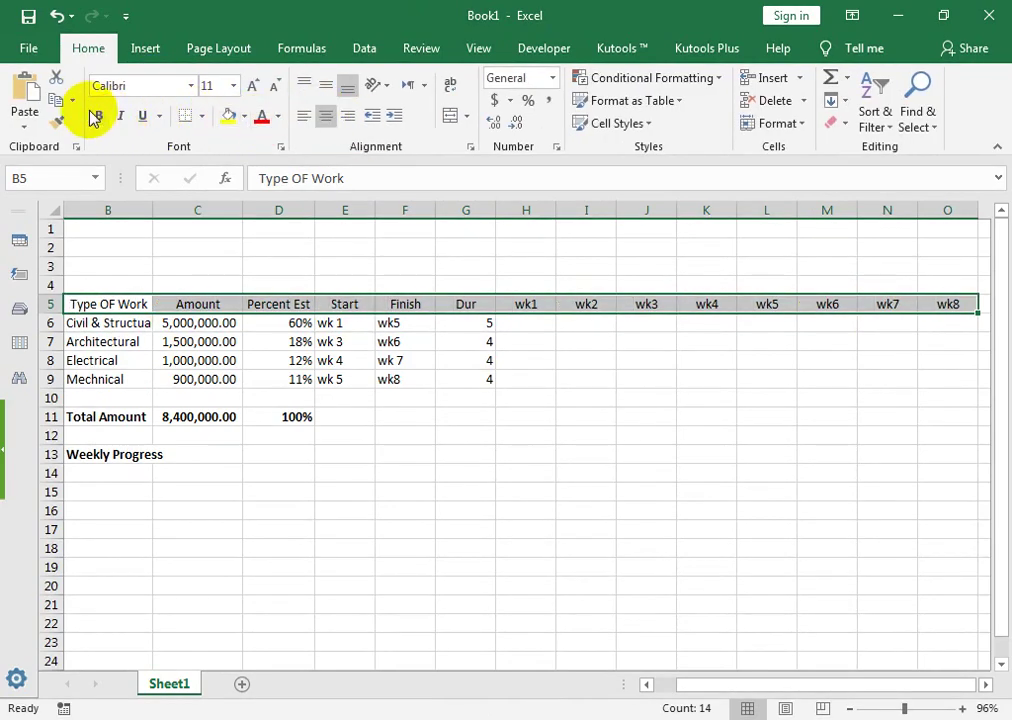
pyautogui.click(576, 378)
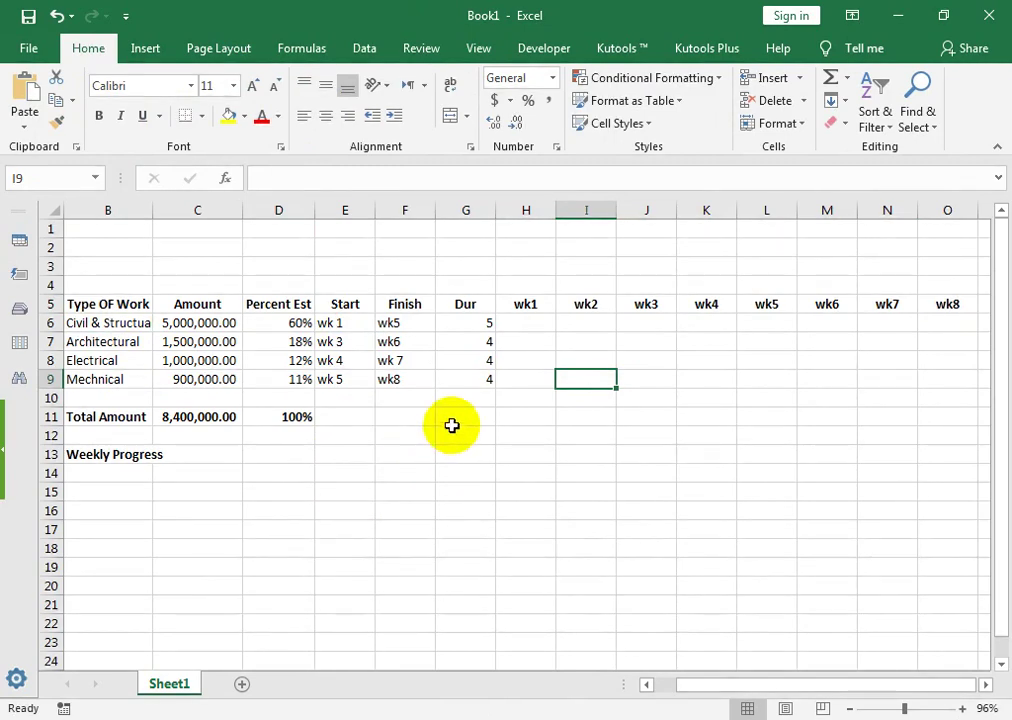
# Step: Enter Civil & Structual's weekly share formula =$D$6/$G6 in H6
pyautogui.click(530, 322)
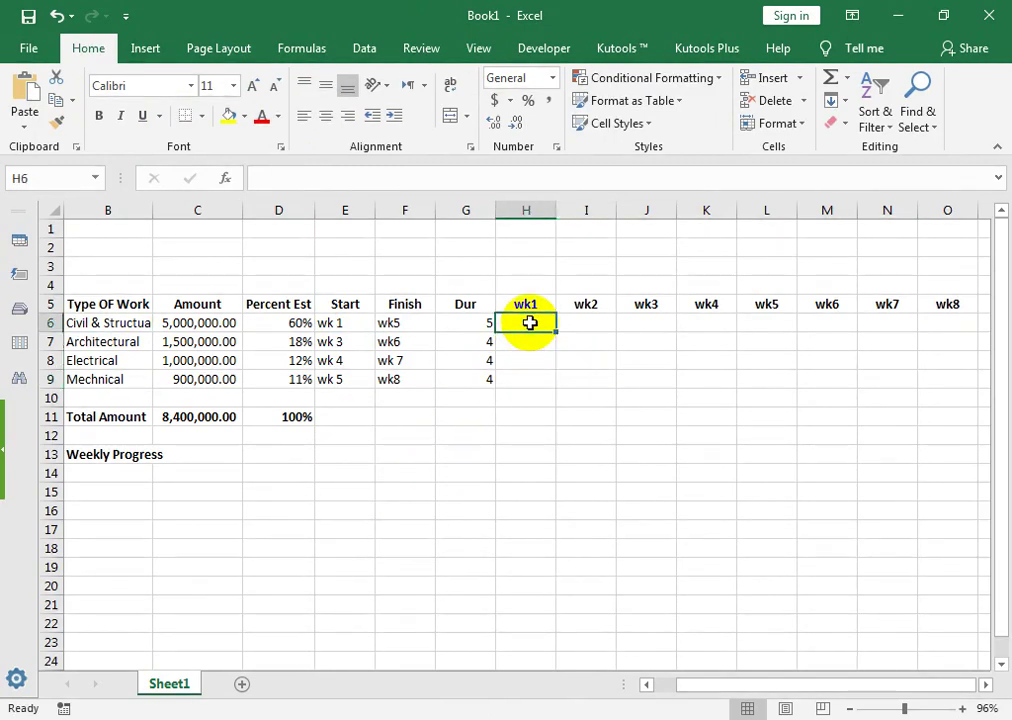
pyautogui.write('=')
pyautogui.press('Left')
pyautogui.press('Left')
pyautogui.press('Left')
pyautogui.press('Left')
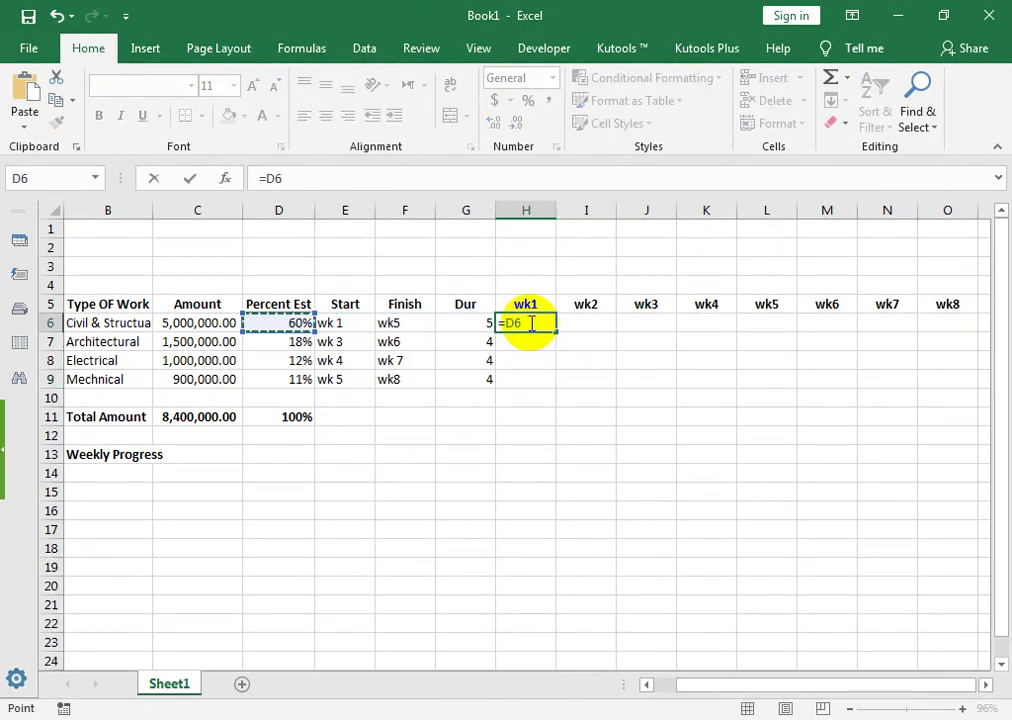
pyautogui.press('Left')
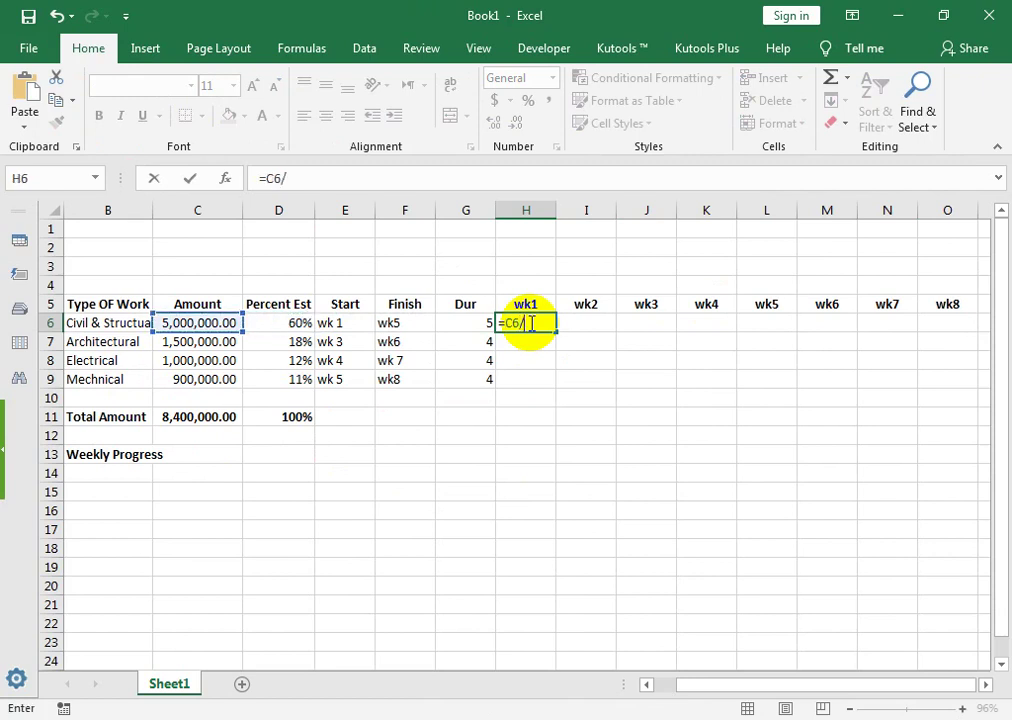
pyautogui.press('Left')
pyautogui.press('Return')
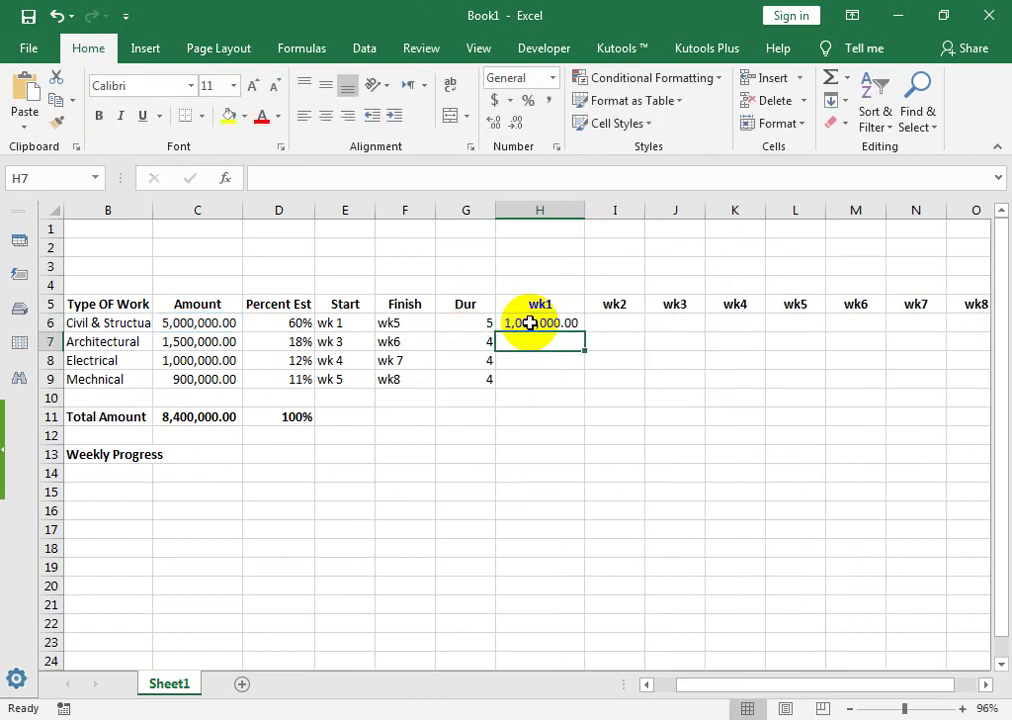
pyautogui.click(529, 323)
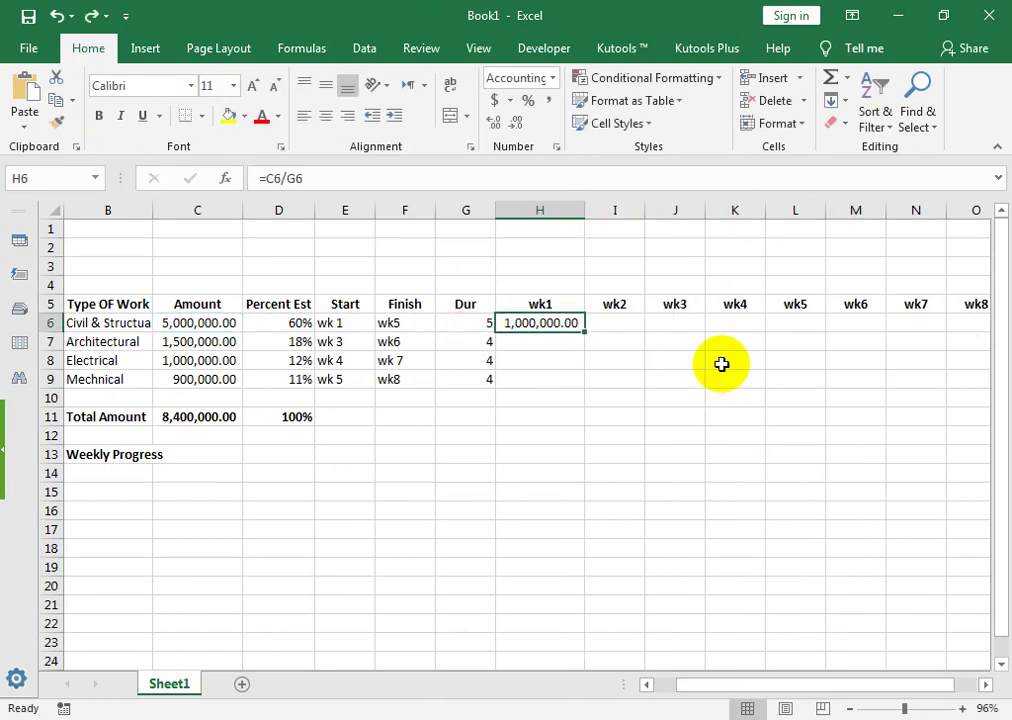
pyautogui.doubleClick(540, 324)
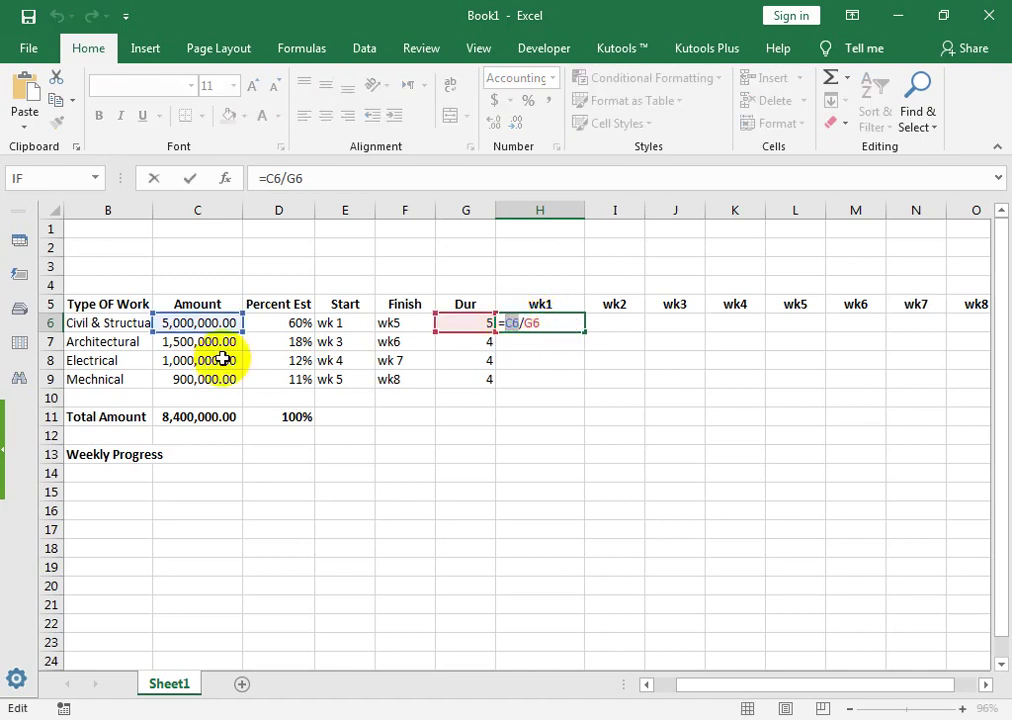
pyautogui.click(285, 324)
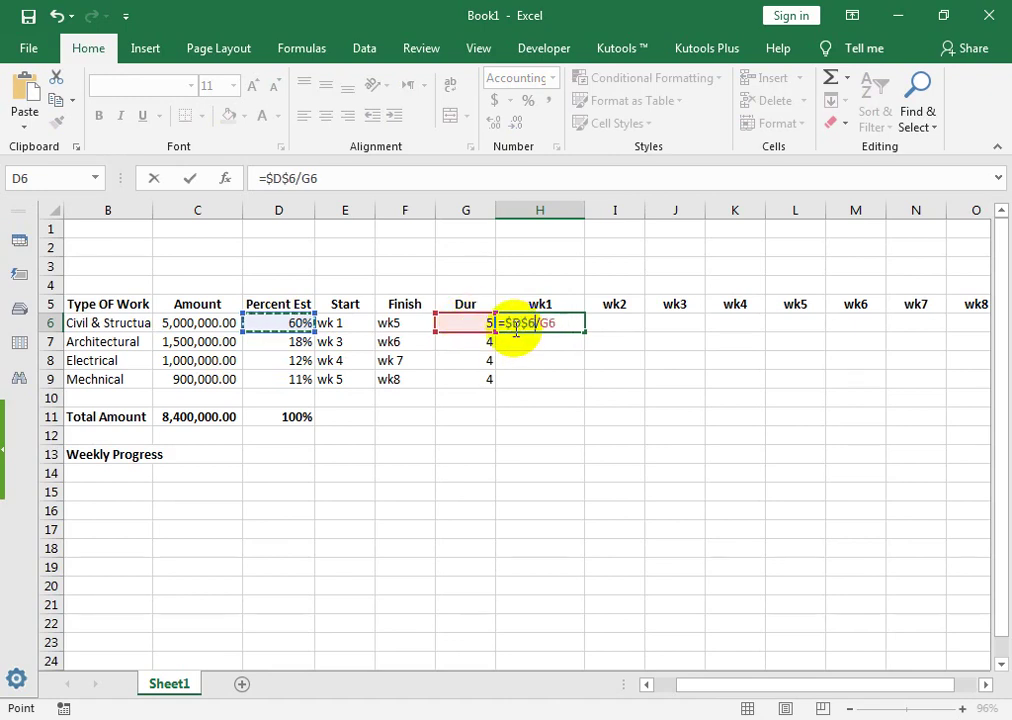
pyautogui.click(553, 323)
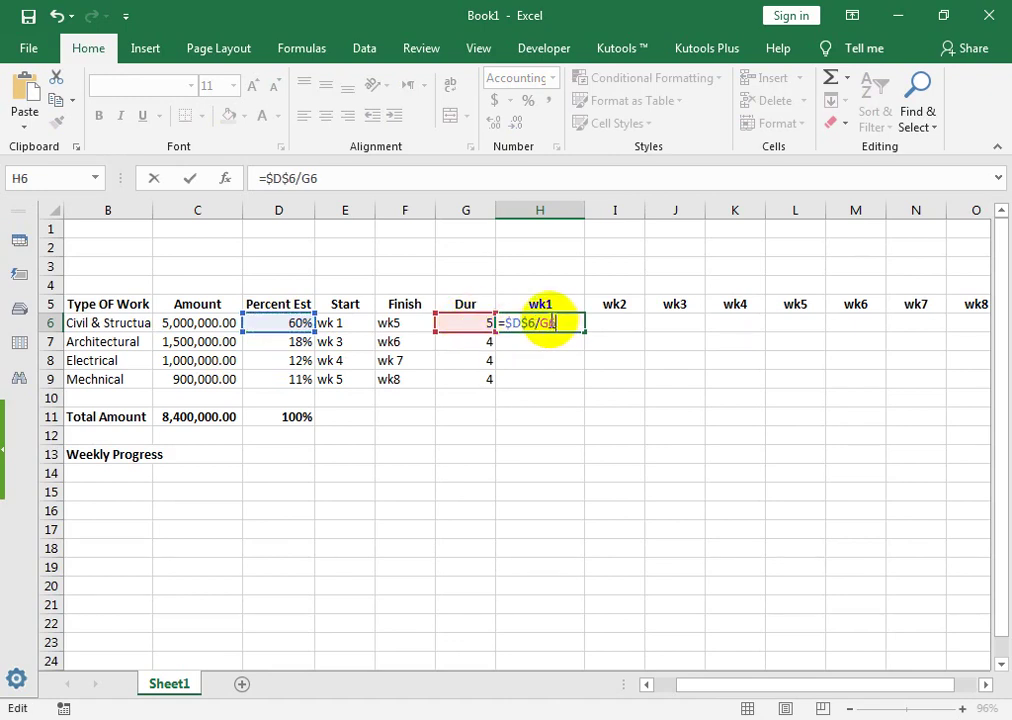
pyautogui.press('Return')
# Step: Copy the H6 formula across to L6 and format as percentages, showing 12% each
pyautogui.click(533, 323)
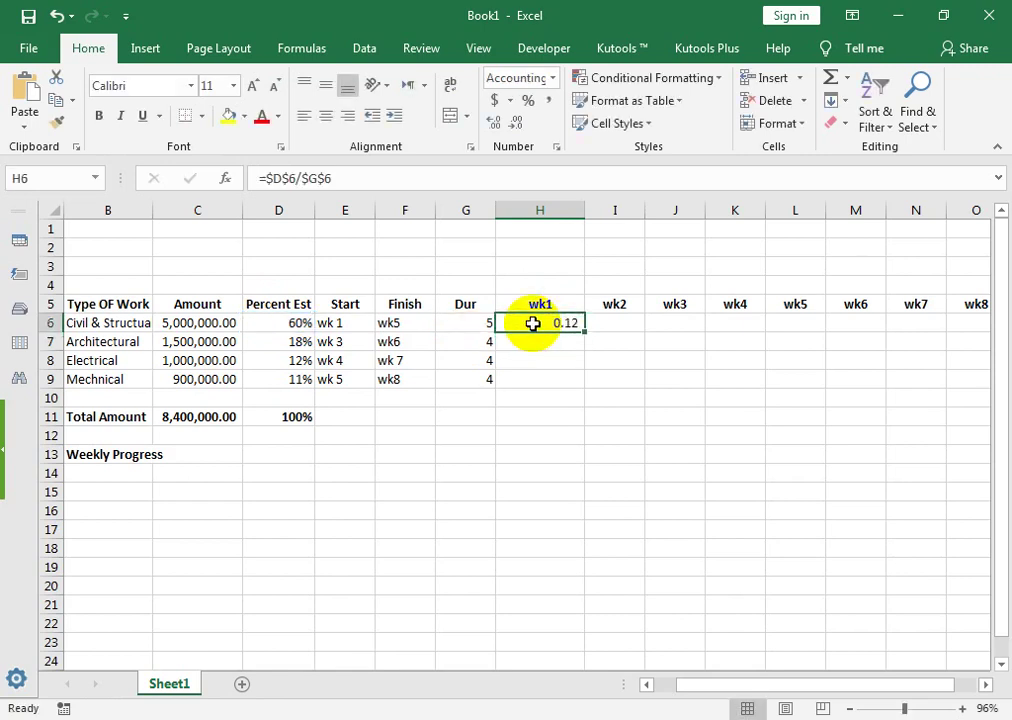
pyautogui.moveTo(583, 329)
pyautogui.mouseDown()
pyautogui.moveTo(818, 316)
pyautogui.moveTo(818, 350)
pyautogui.mouseUp()
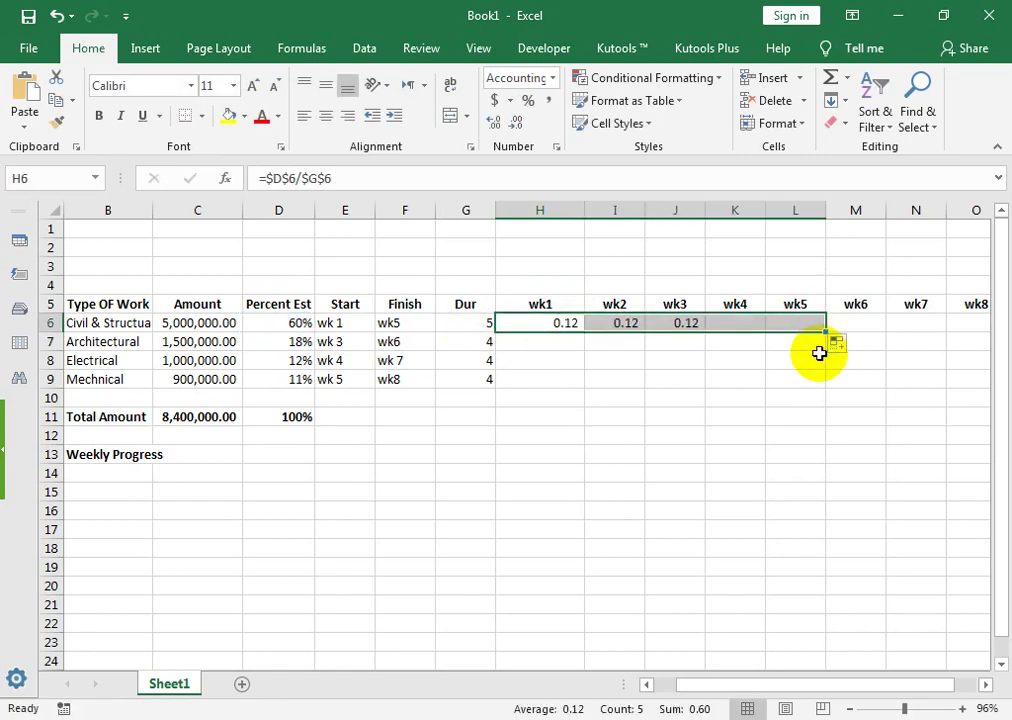
pyautogui.click(522, 102)
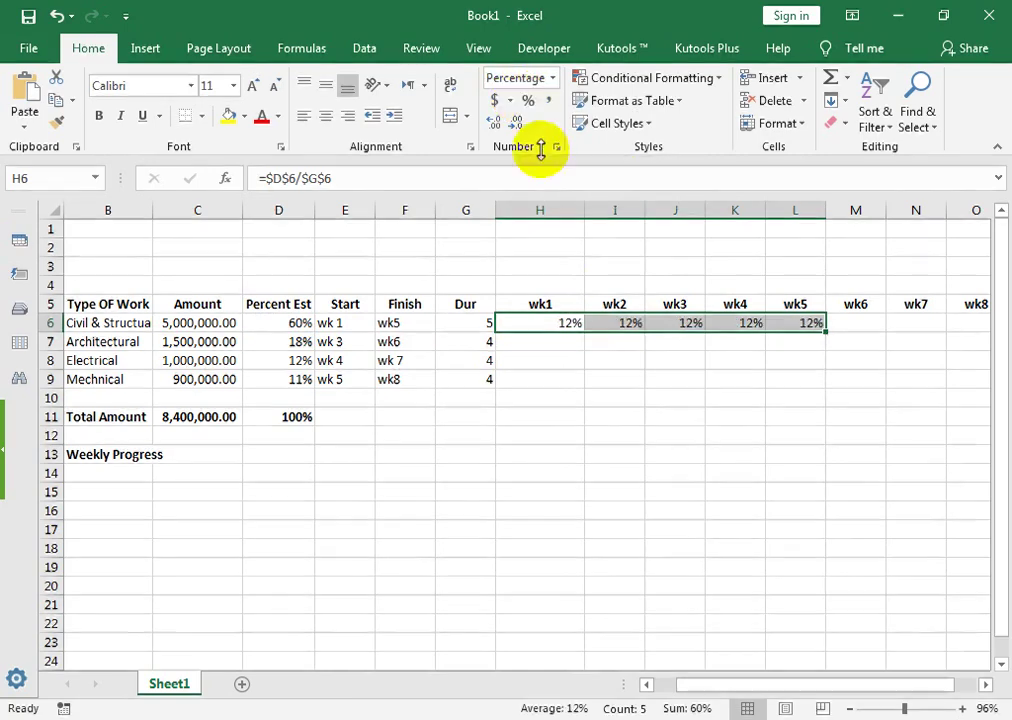
# Step: Enter =$D$7/$G$7 in J7, fill to M7 and format as 4% per week
pyautogui.click(679, 350)
pyautogui.write('=')
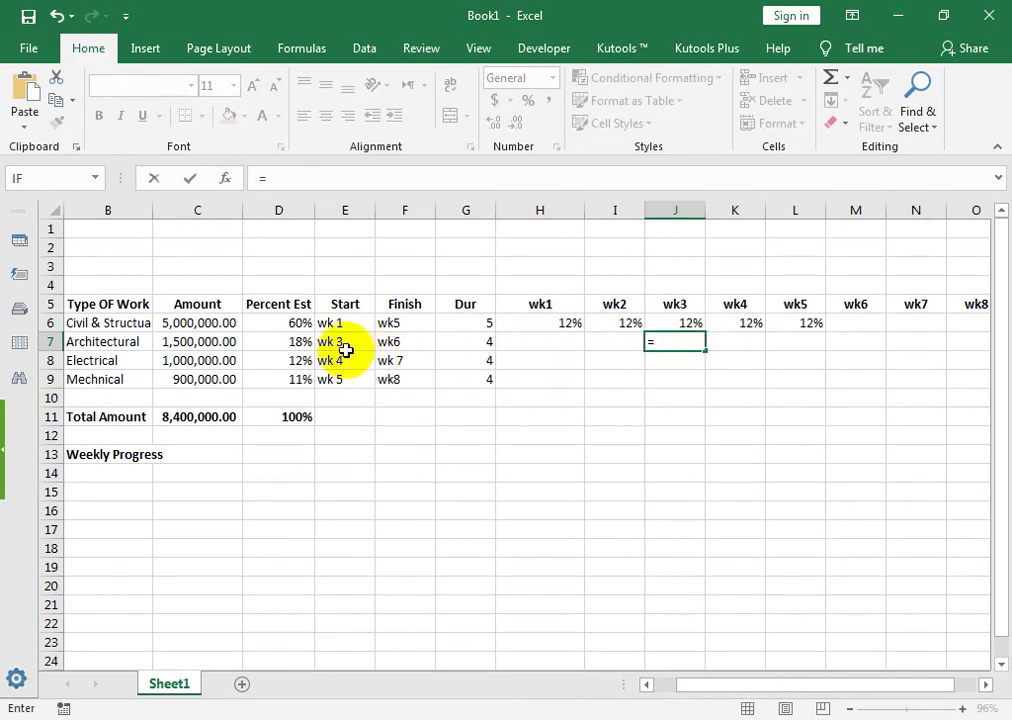
pyautogui.click(293, 341)
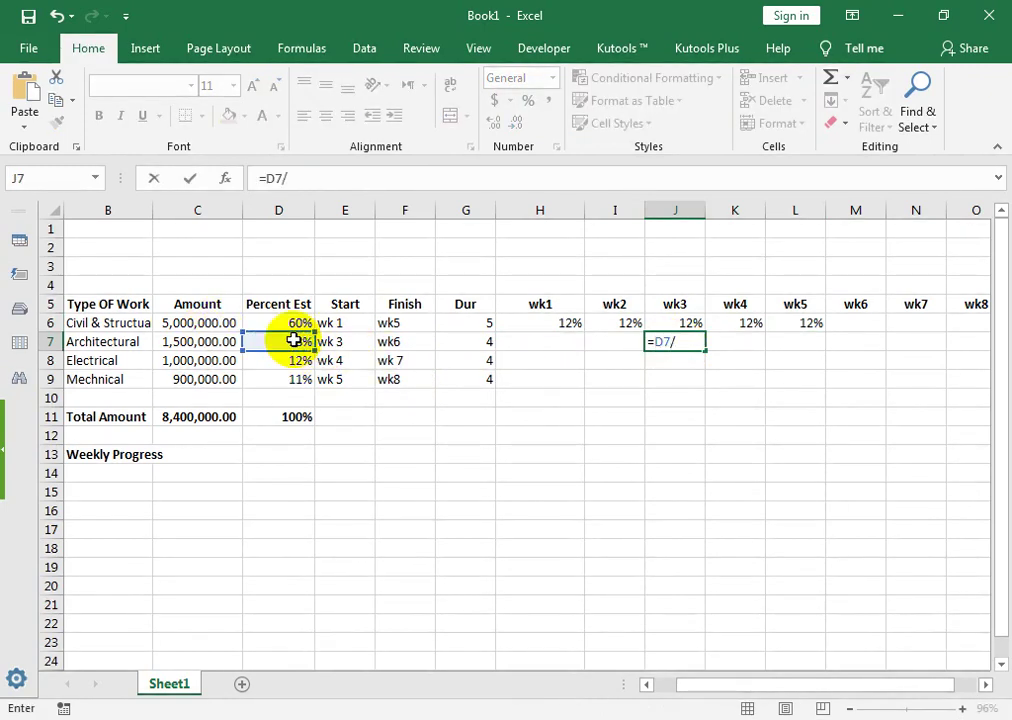
pyautogui.click(466, 340)
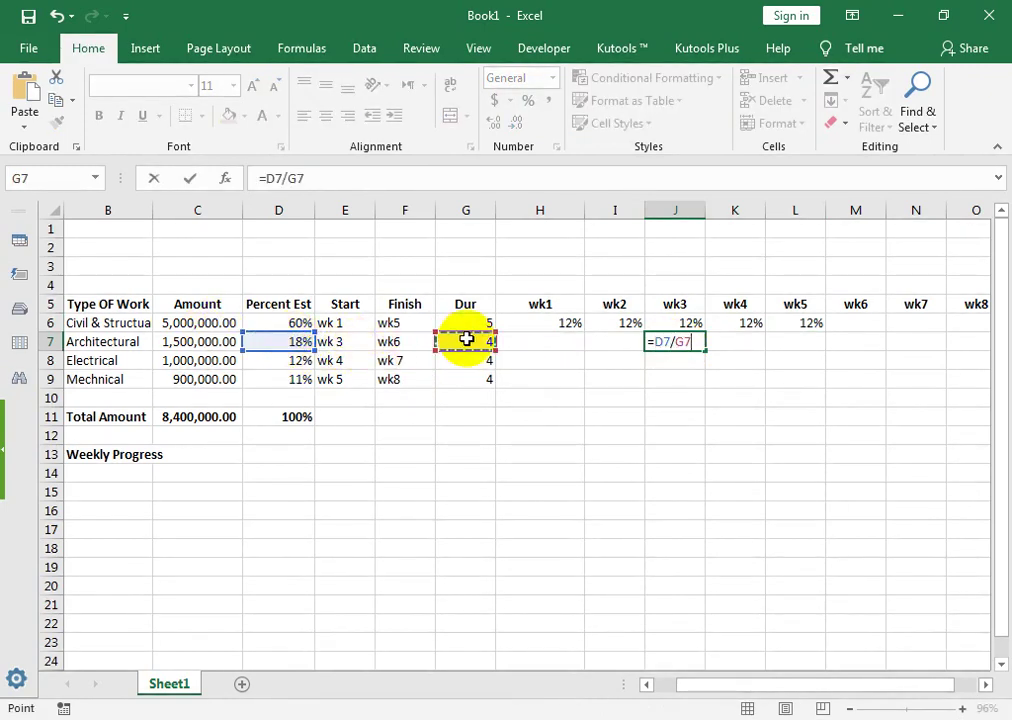
pyautogui.click(668, 342)
pyautogui.press('F4')
pyautogui.doubleClick(662, 342)
pyautogui.press('F4')
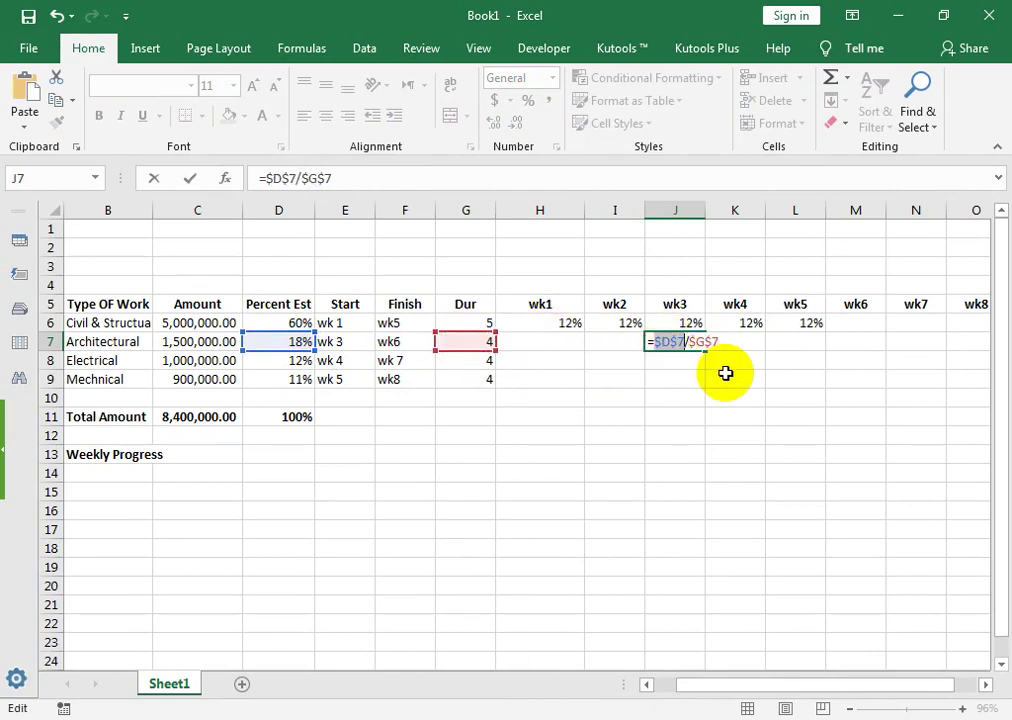
pyautogui.press('Return')
pyautogui.click(690, 341)
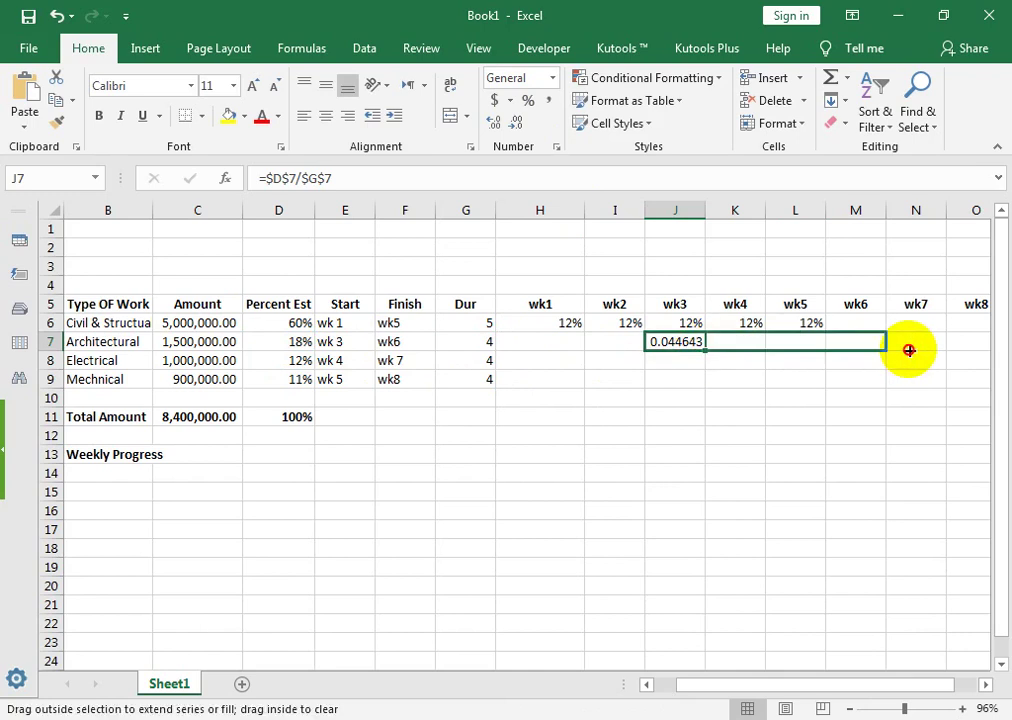
pyautogui.moveTo(704, 352); pyautogui.dragTo(850, 342)
pyautogui.click(526, 101)
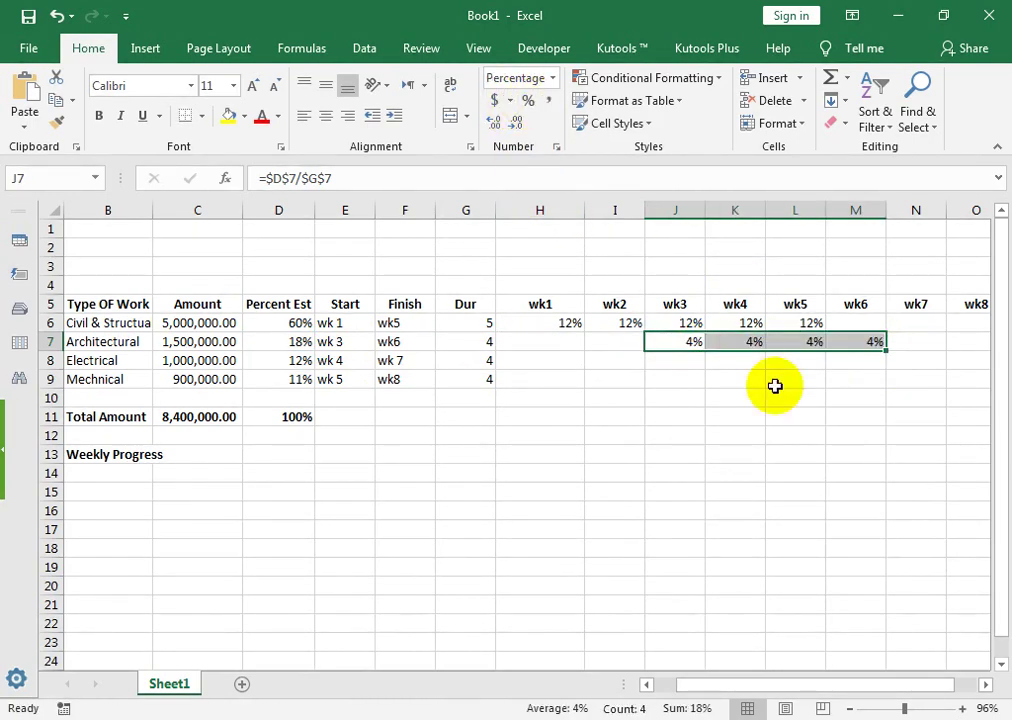
# Step: Enter Electrical's weekly share =D8/G8 in K8, fill to N8 and format as percentages
pyautogui.click(724, 357)
pyautogui.write('=')
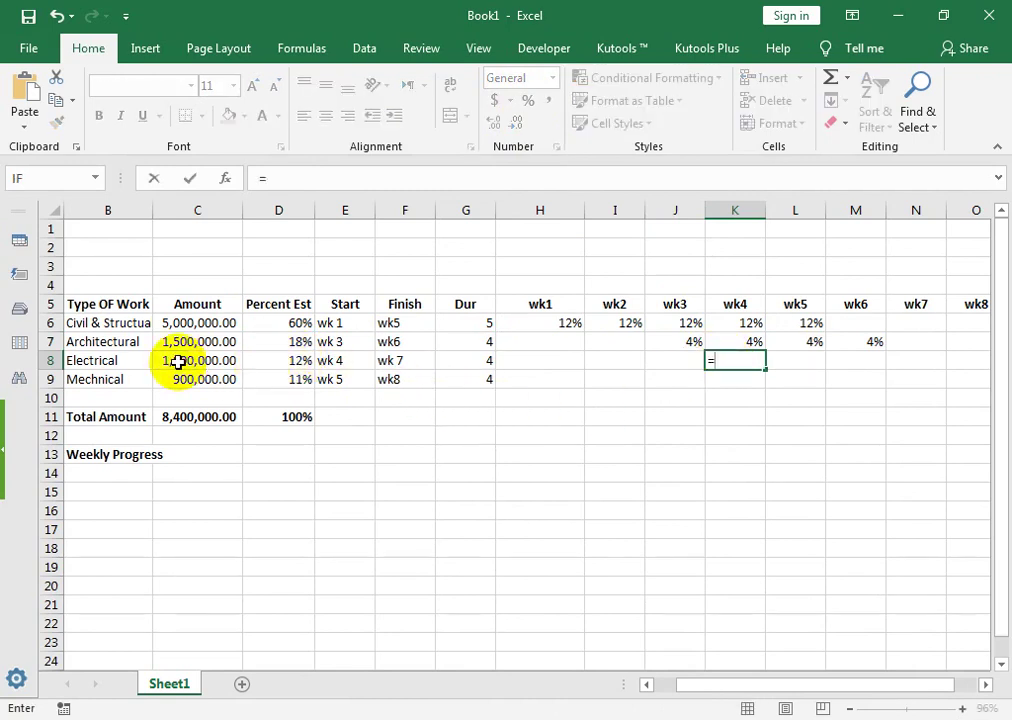
pyautogui.click(293, 358)
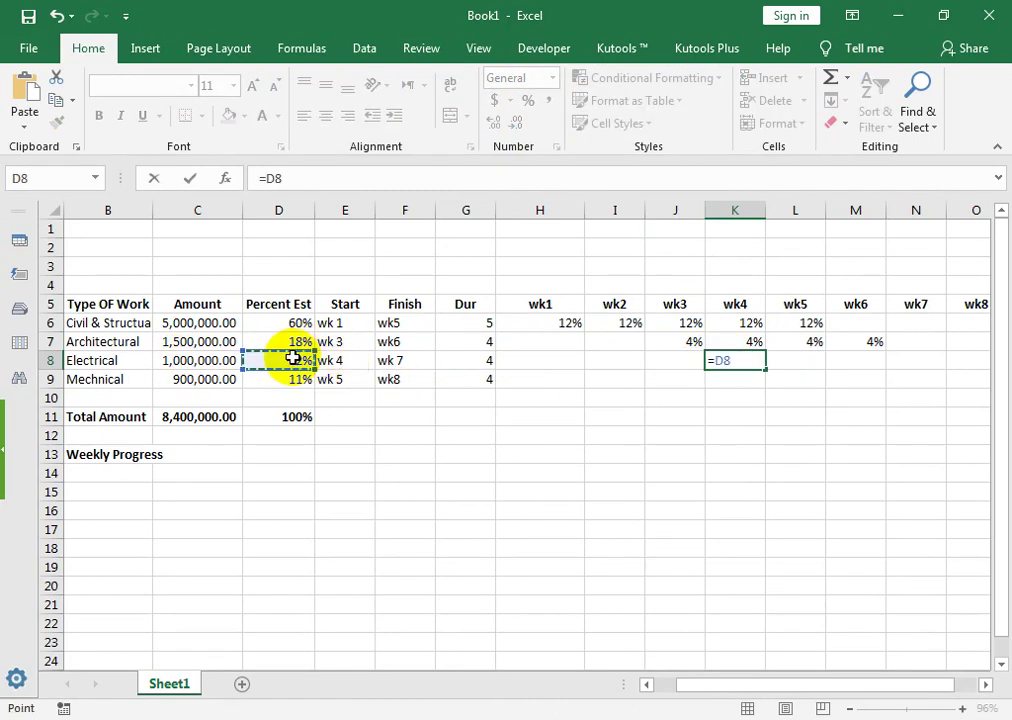
pyautogui.write('$D$8/')
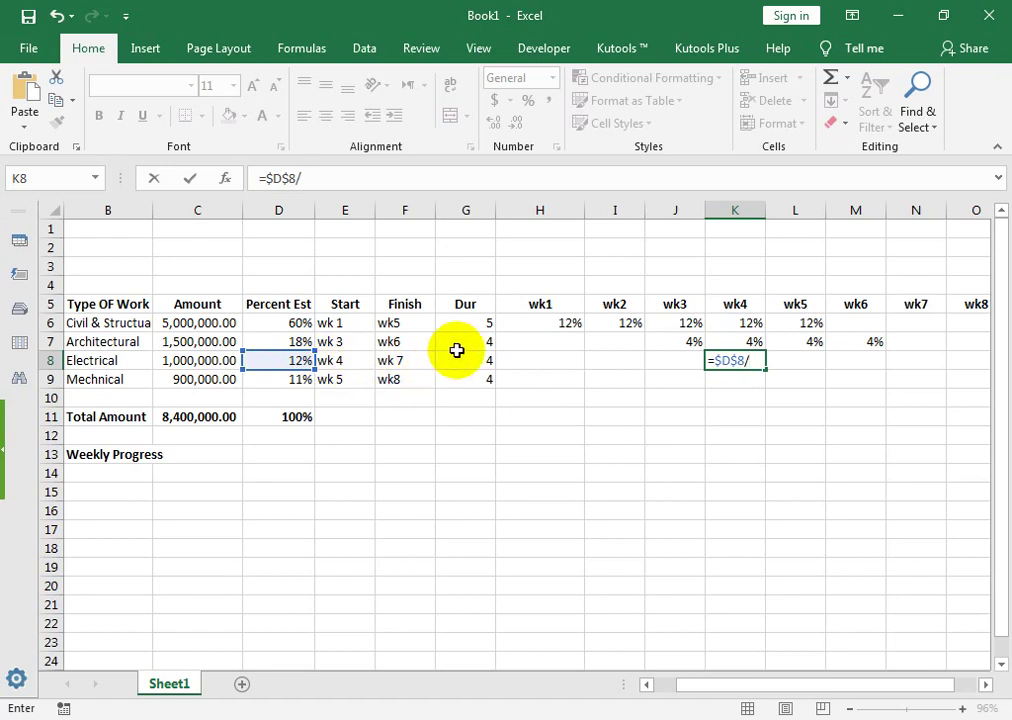
pyautogui.click(461, 364)
pyautogui.press('Return')
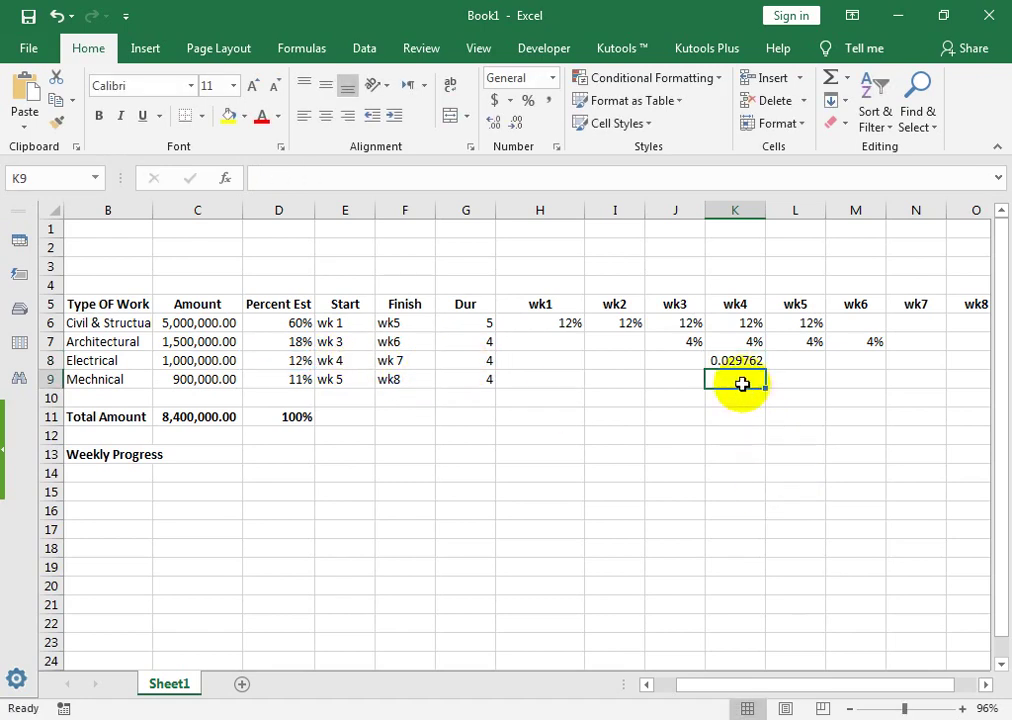
pyautogui.click(750, 361)
pyautogui.moveTo(765, 369); pyautogui.dragTo(922, 362)
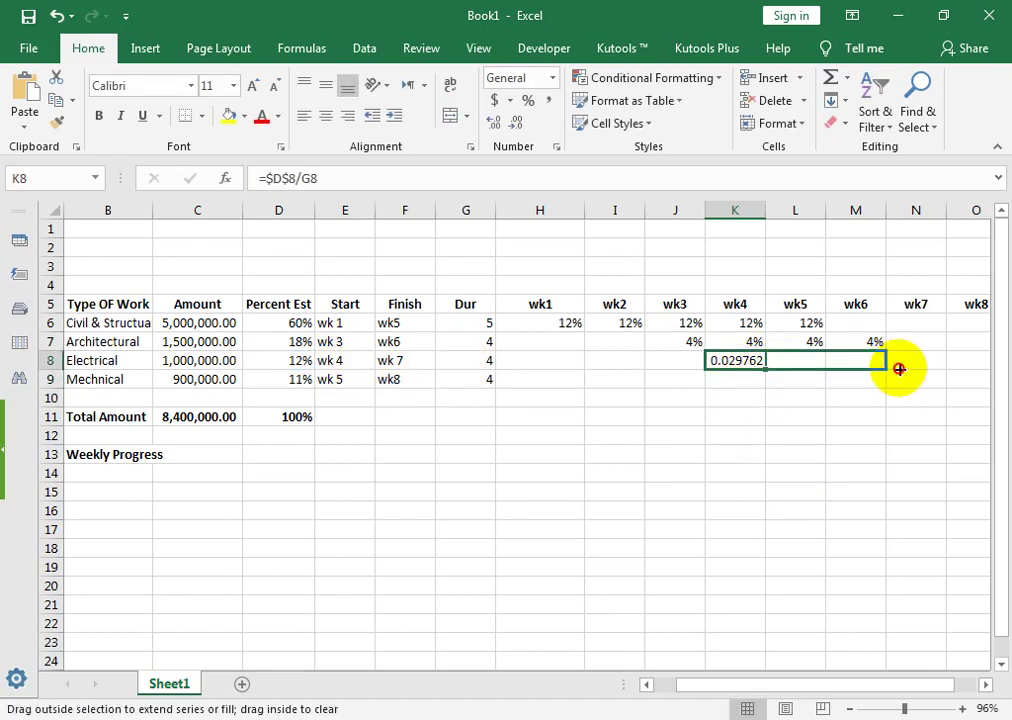
pyautogui.click(528, 101)
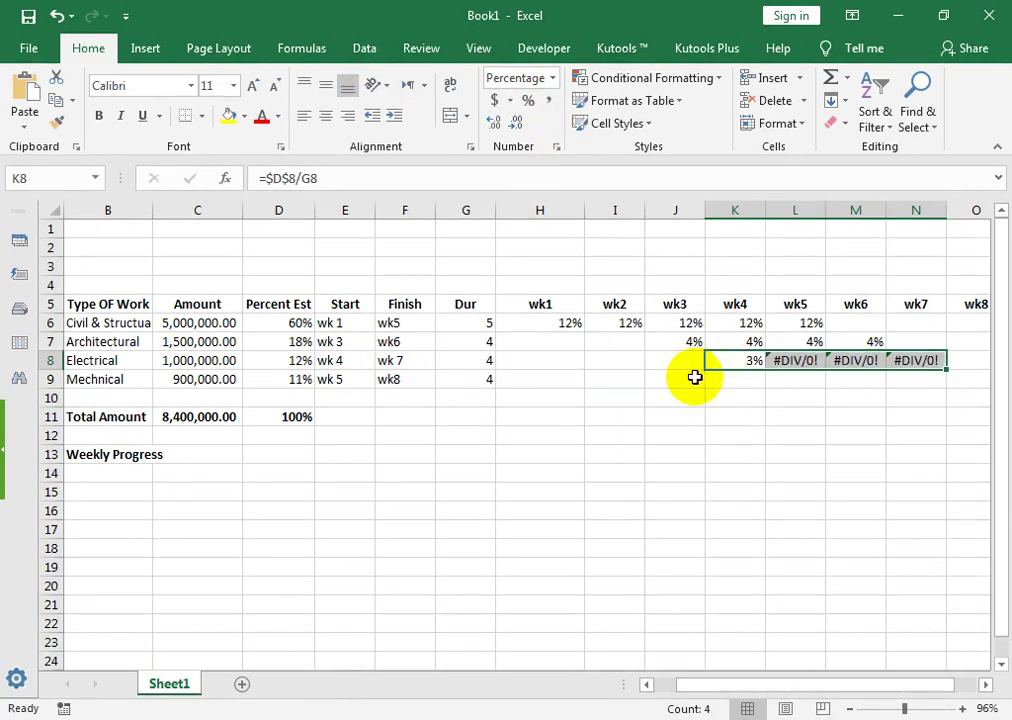
# Step: Lock Electrical's duration reference and recopy the 3% share across wk4–wk7
pyautogui.doubleClick(752, 367)
pyautogui.click(760, 359)
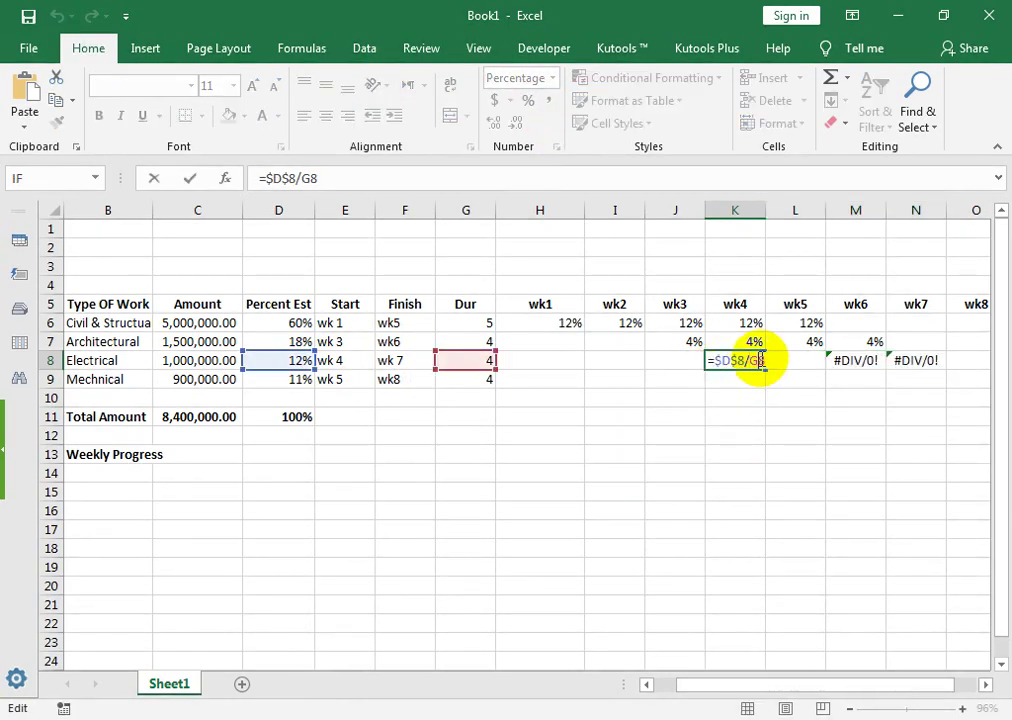
pyautogui.press('Return')
pyautogui.click(752, 365)
pyautogui.moveTo(765, 369); pyautogui.dragTo(912, 365)
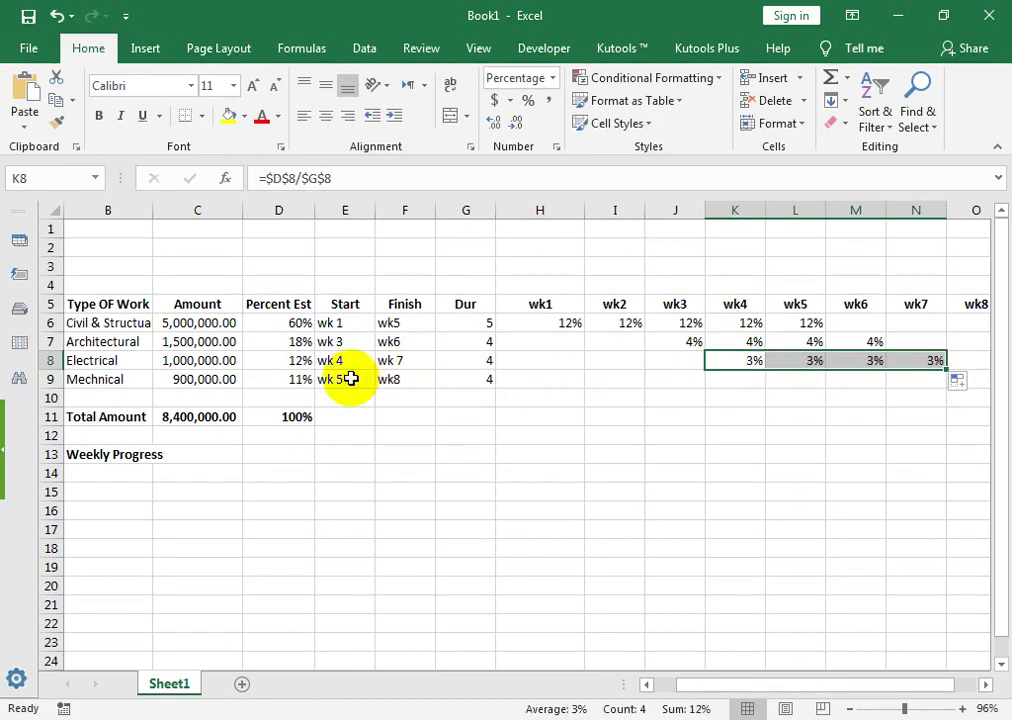
pyautogui.click(788, 373)
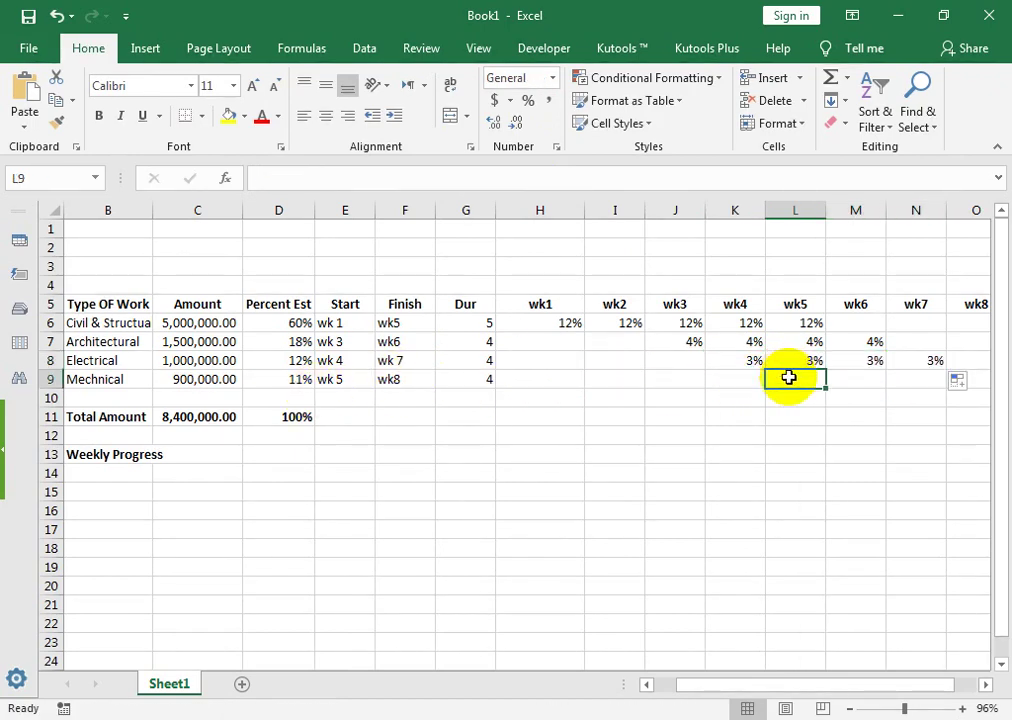
# Step: Enter =$D$9/$G$9 in L9, fill through O9 and format as 3% per week
pyautogui.write('=')
pyautogui.click(305, 375)
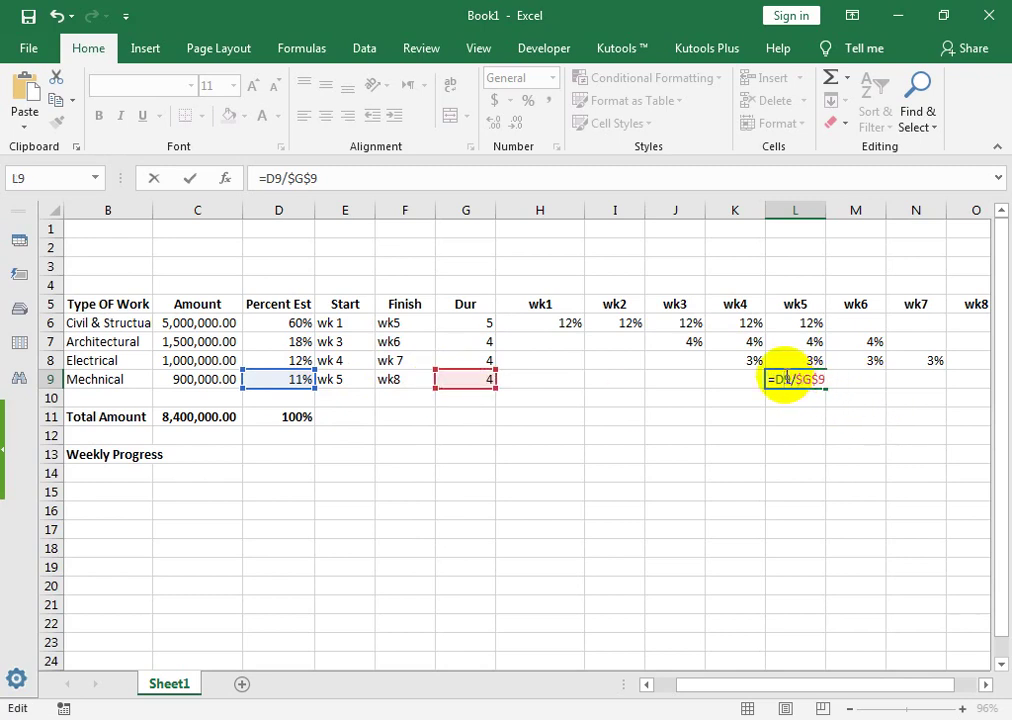
pyautogui.press('Return')
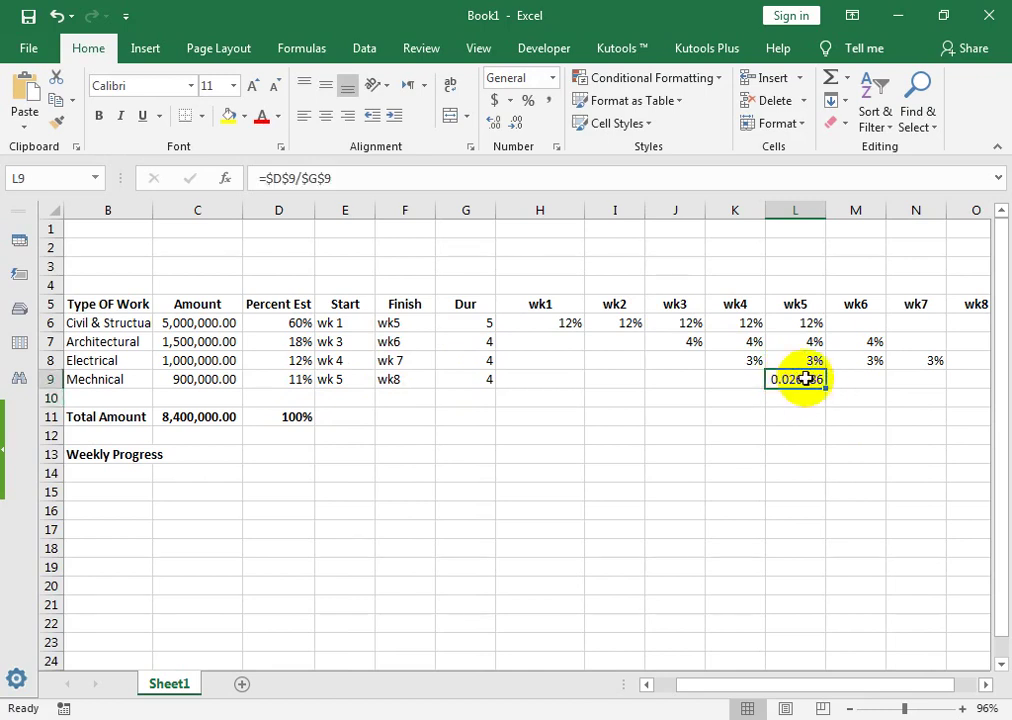
pyautogui.moveTo(823, 387); pyautogui.dragTo(740, 378)
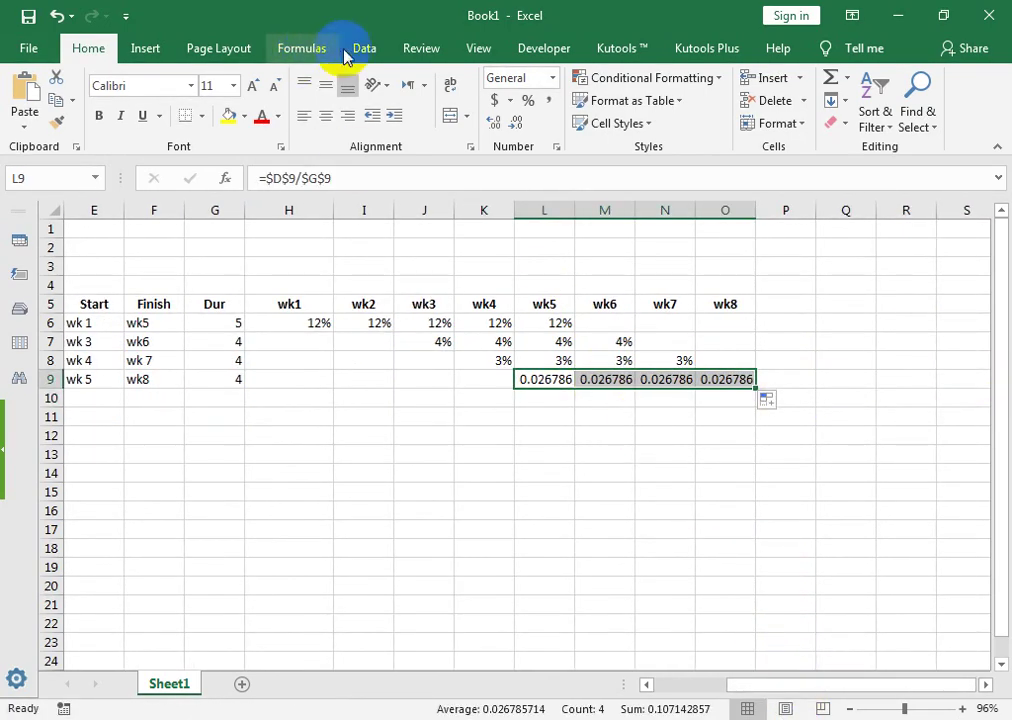
pyautogui.click(541, 98)
pyautogui.click(808, 437)
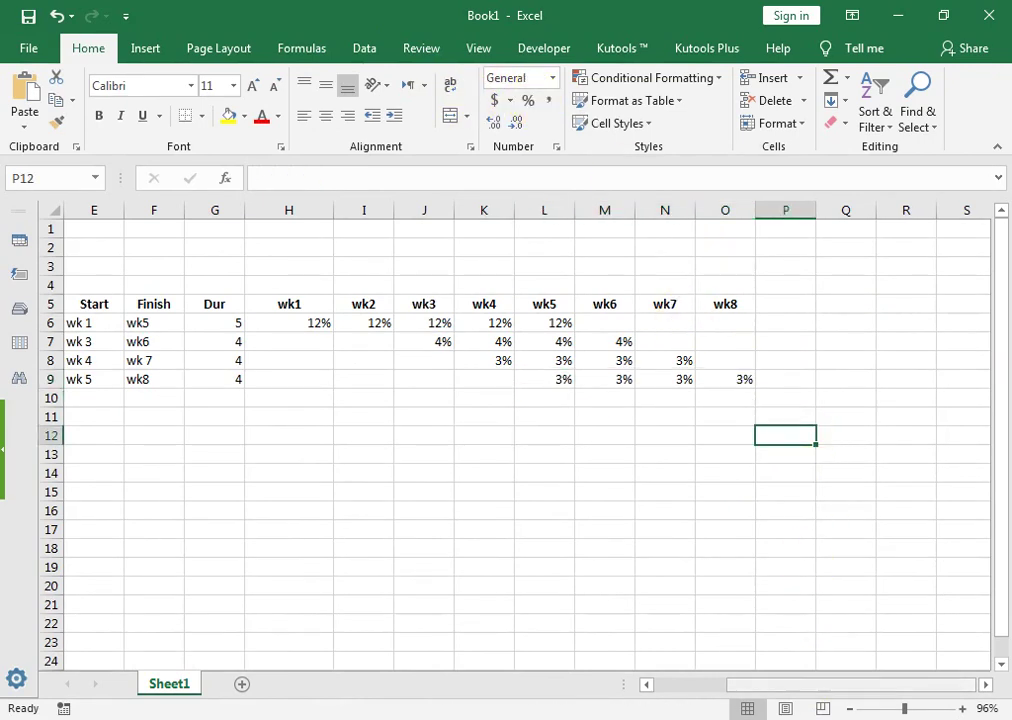
pyautogui.moveTo(846, 688); pyautogui.dragTo(794, 690)
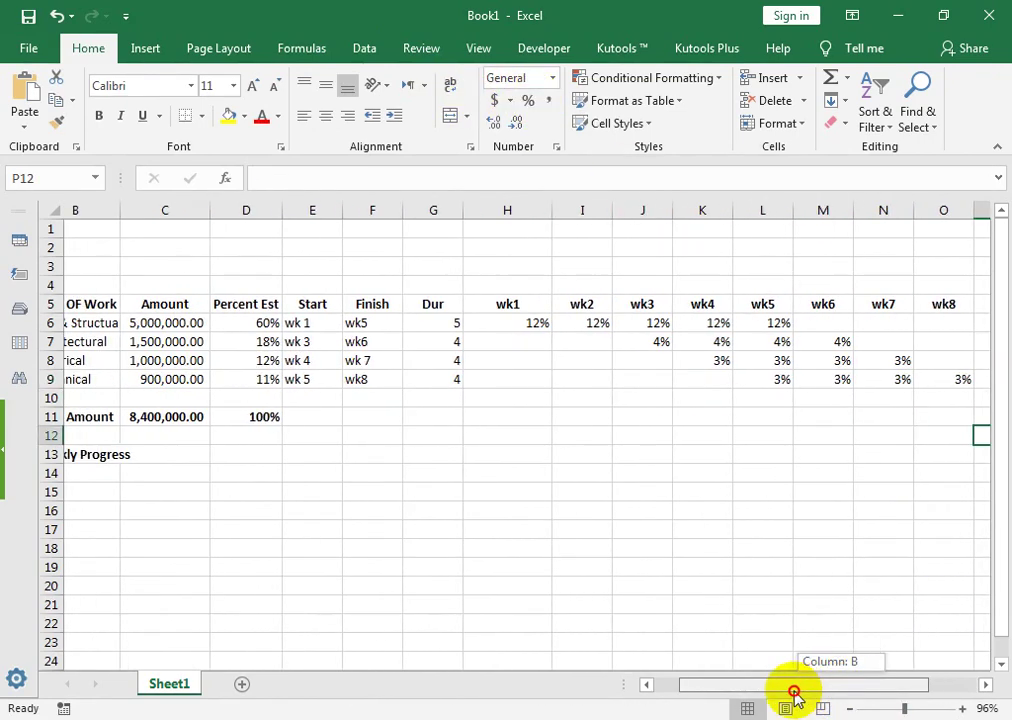
# Step: Apply the Green - Yellow Color Scale to the weekly grid H6:O9
pyautogui.click(530, 305)
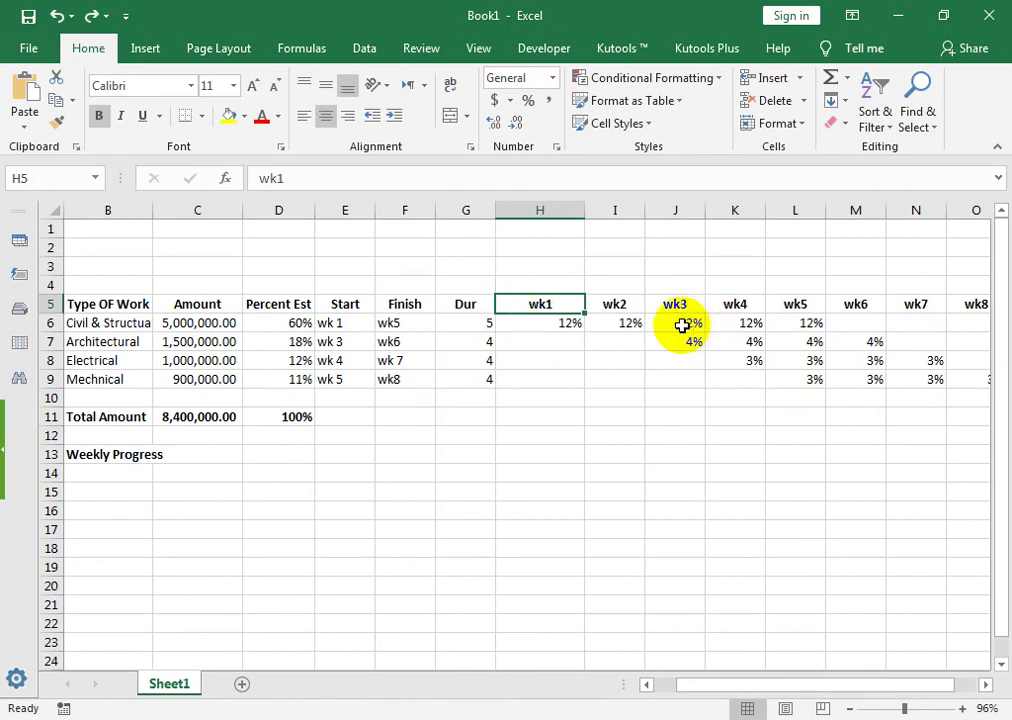
pyautogui.moveTo(553, 323); pyautogui.dragTo(955, 378)
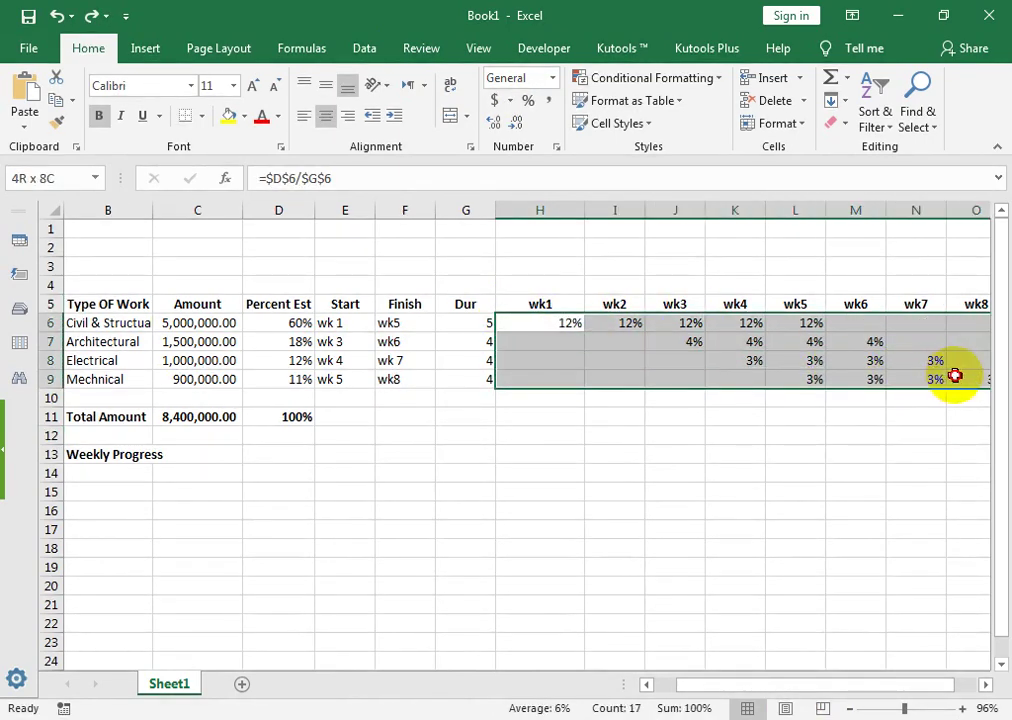
pyautogui.click(716, 88)
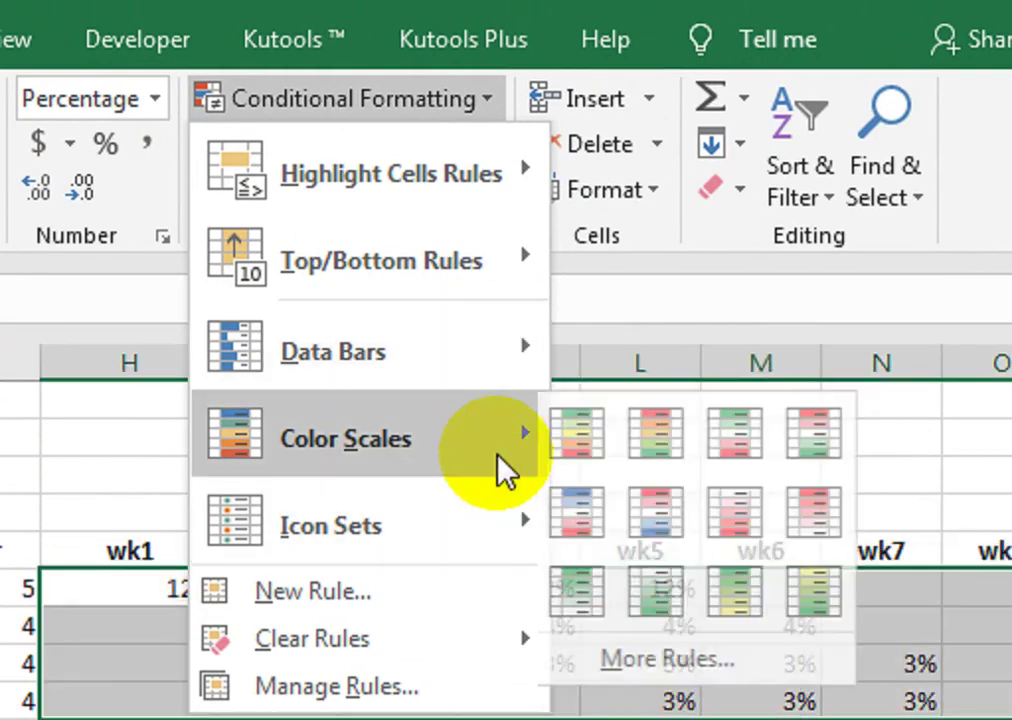
pyautogui.moveTo(345, 381)
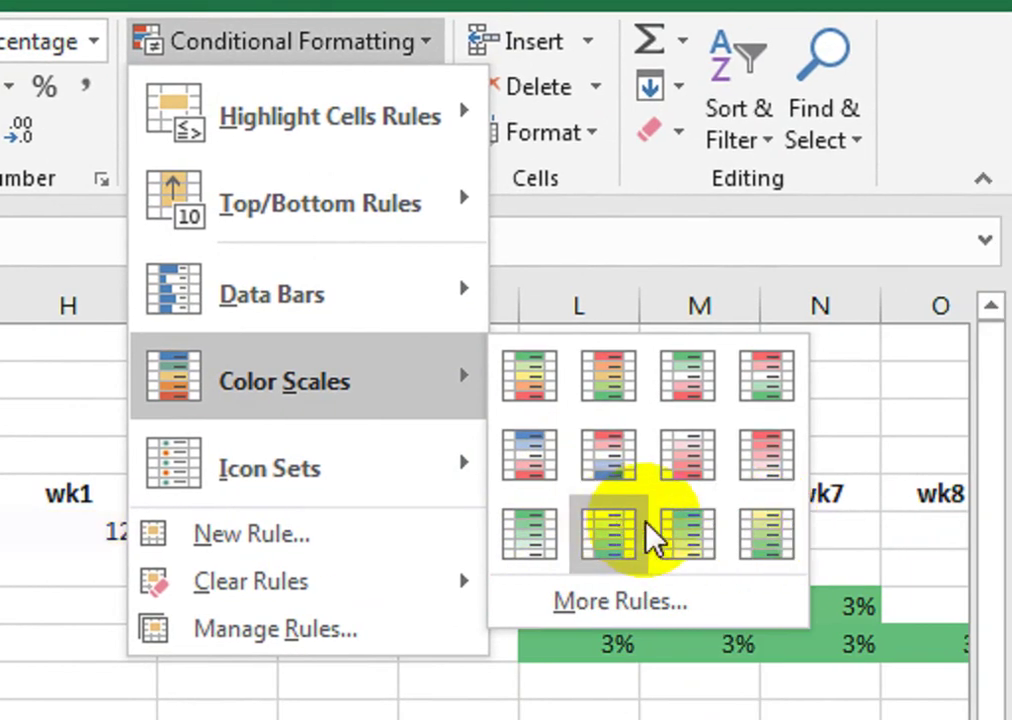
pyautogui.click(645, 525)
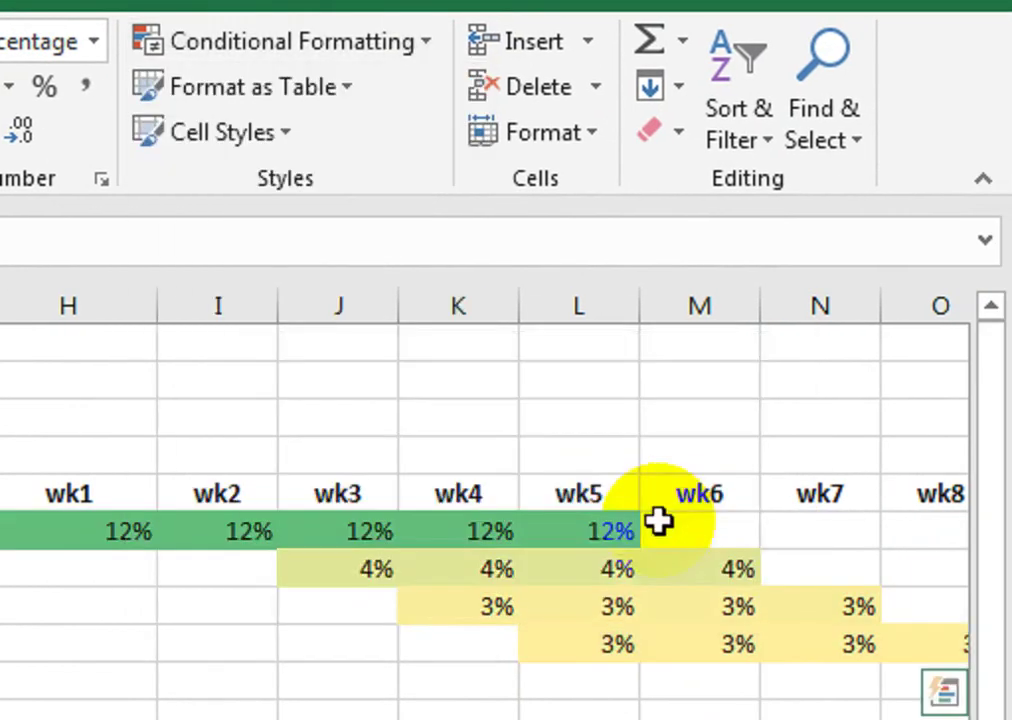
pyautogui.click(740, 360)
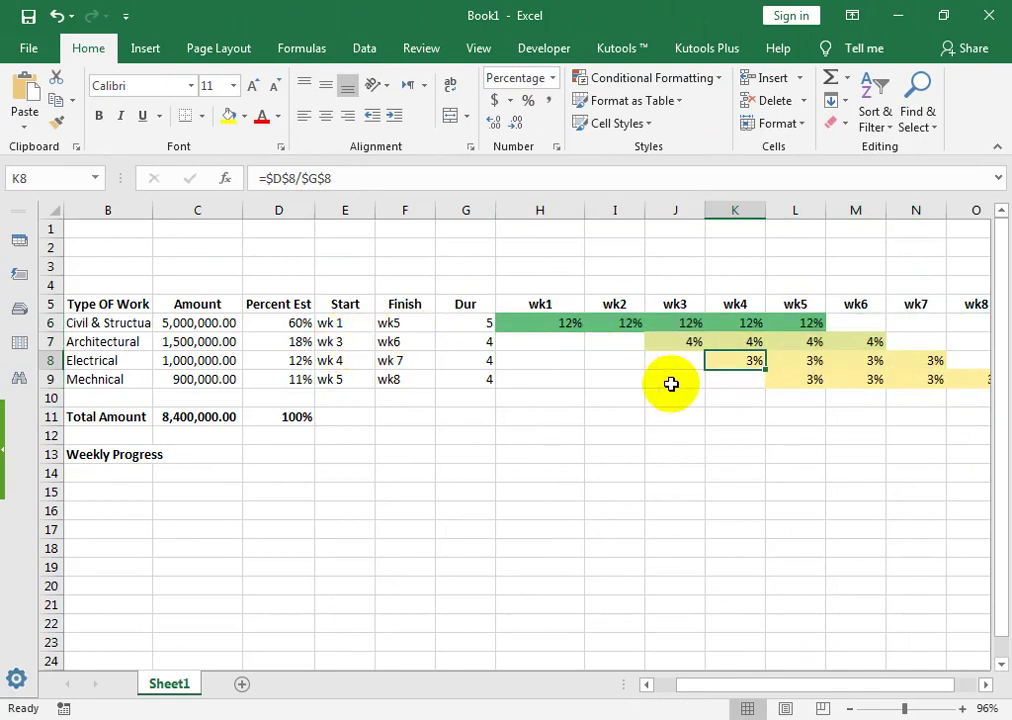
pyautogui.click(784, 379)
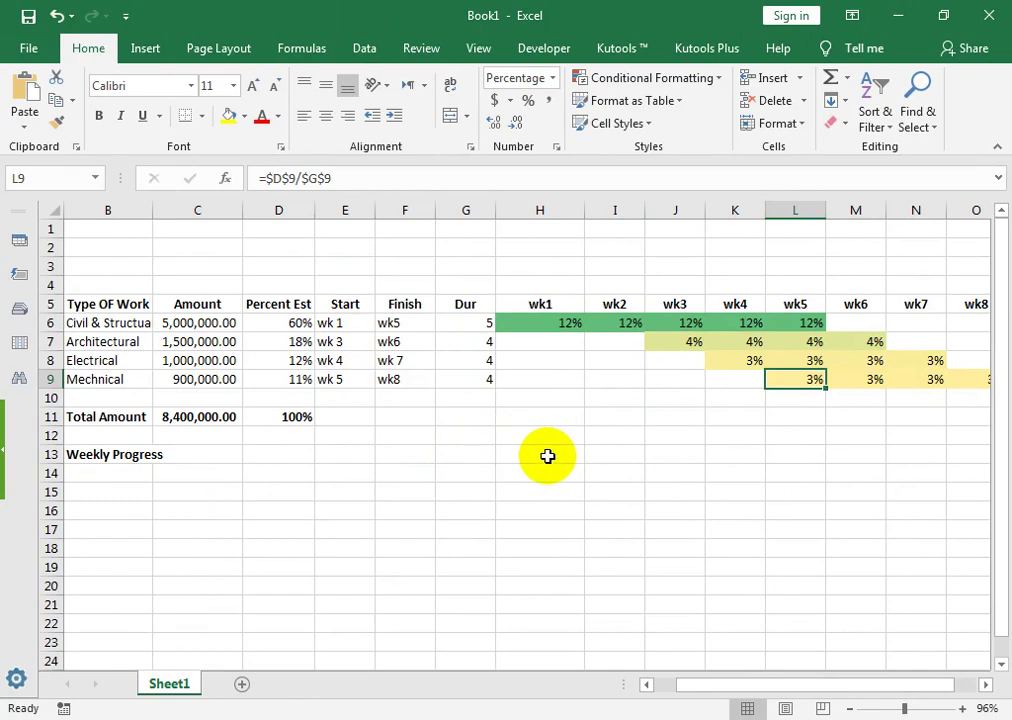
# Step: AutoSum wk1's Weekly Progress in H13 and fill it right through O13
pyautogui.click(517, 456)
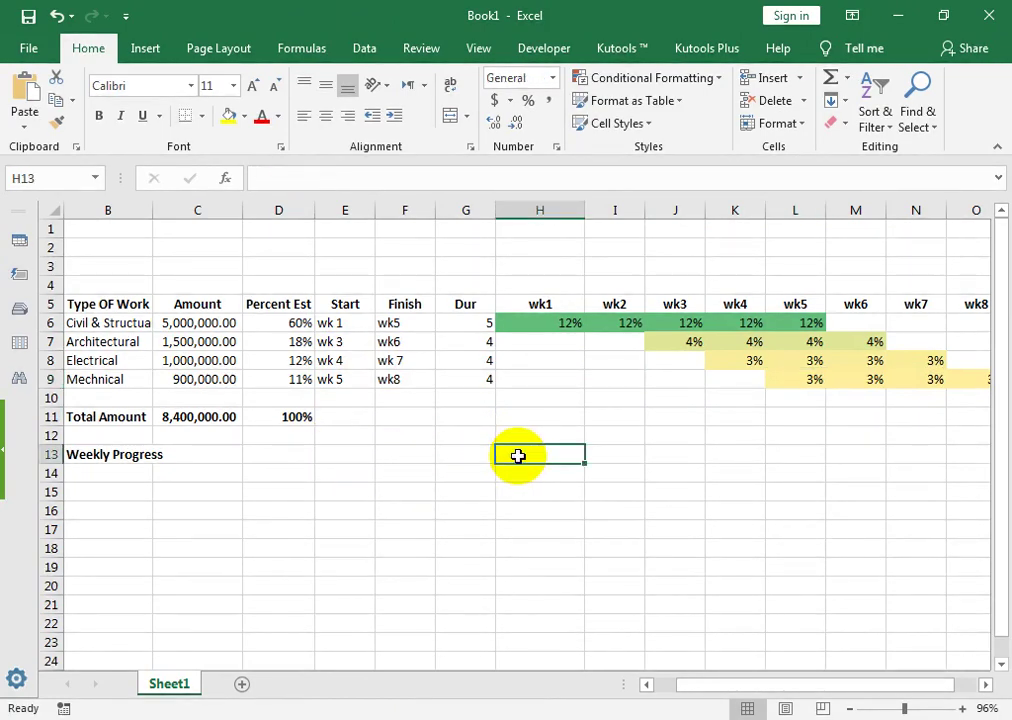
pyautogui.hotkey('alt', '=')
pyautogui.press('Return')
pyautogui.click(519, 455)
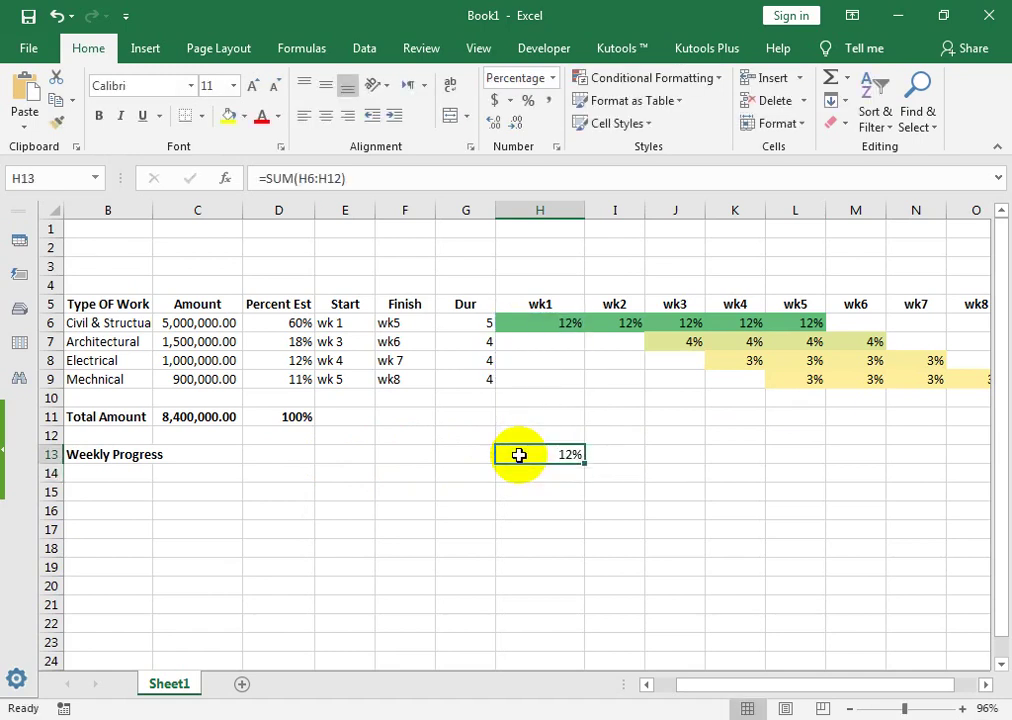
pyautogui.hotkey('shift', 'Right')
pyautogui.hotkey('shift', 'Right')
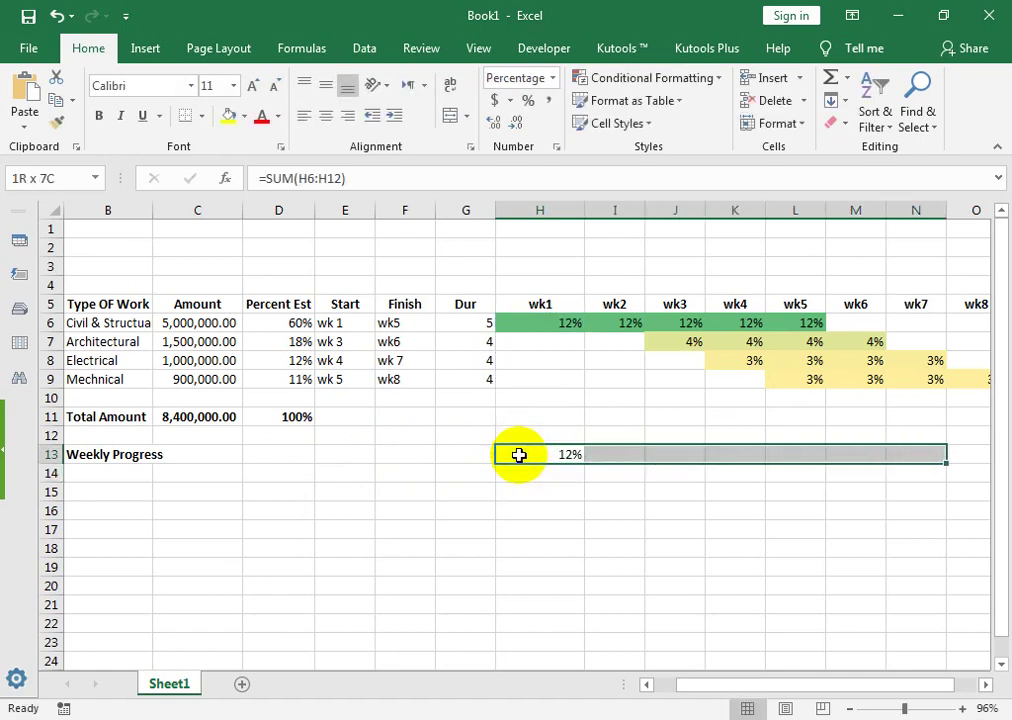
pyautogui.hotkey('shift', 'Right')
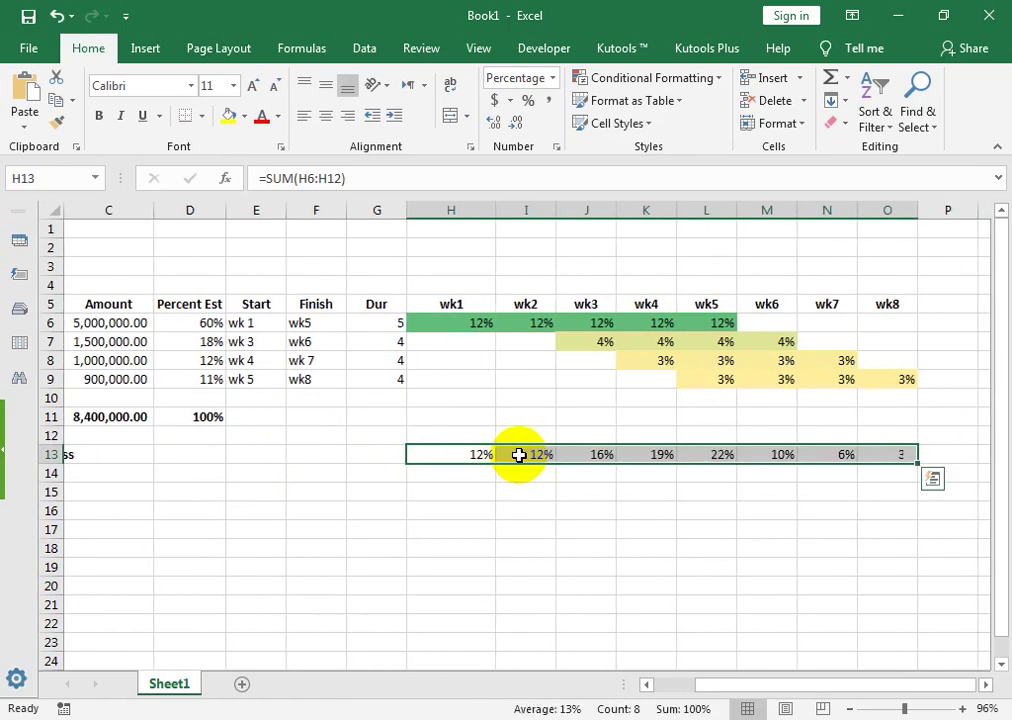
pyautogui.hotkey('ctrl', 'q')
pyautogui.press('Right')
pyautogui.press('Right')
pyautogui.press('Right')
pyautogui.click(100, 479)
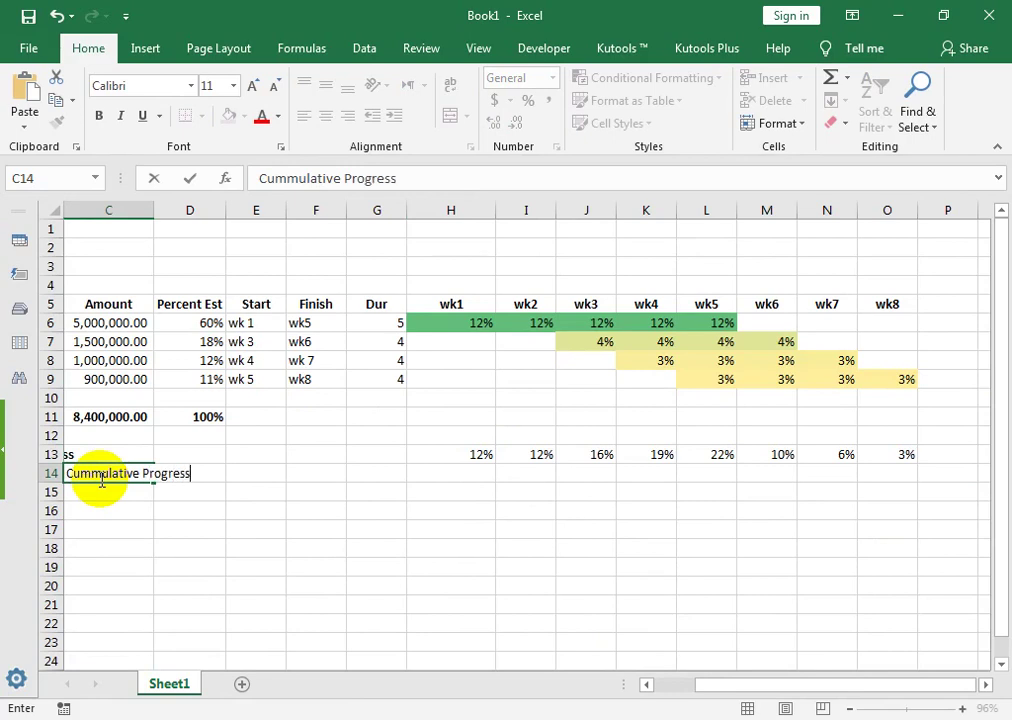
# Step: Label row 14 Cummulative Progress and build running totals =H13, =H14+I13 reaching 100% at wk8
pyautogui.press('Right')
pyautogui.press('Right')
pyautogui.press('Right')
pyautogui.press('Right')
pyautogui.press('Right')
pyautogui.write('=')
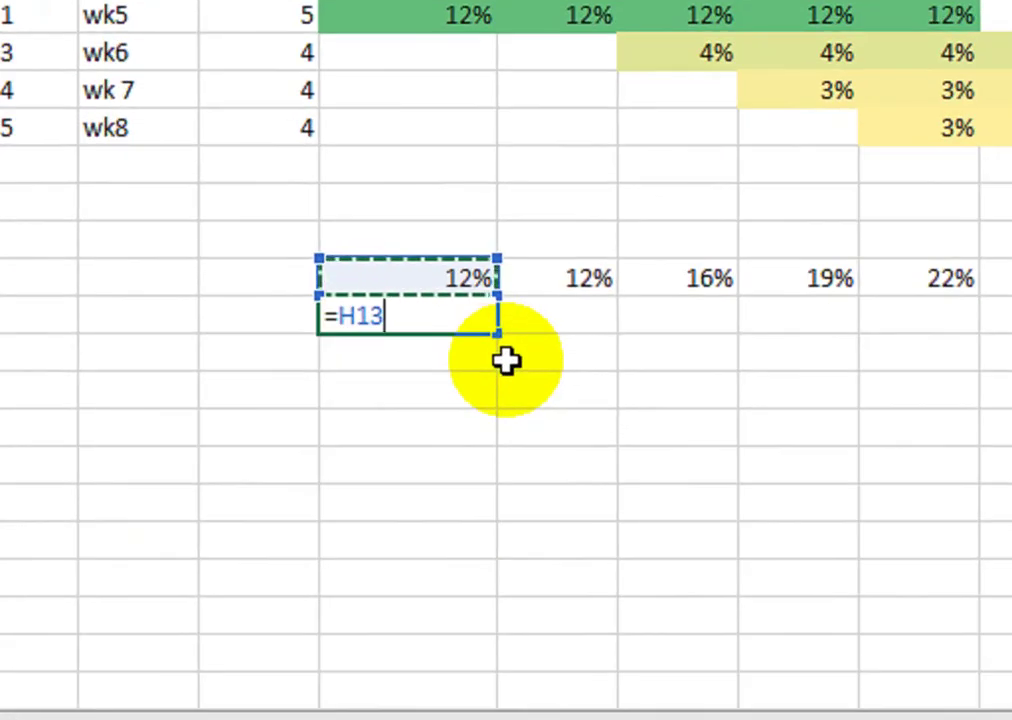
pyautogui.press('Return')
pyautogui.press('Up')
pyautogui.press('Right')
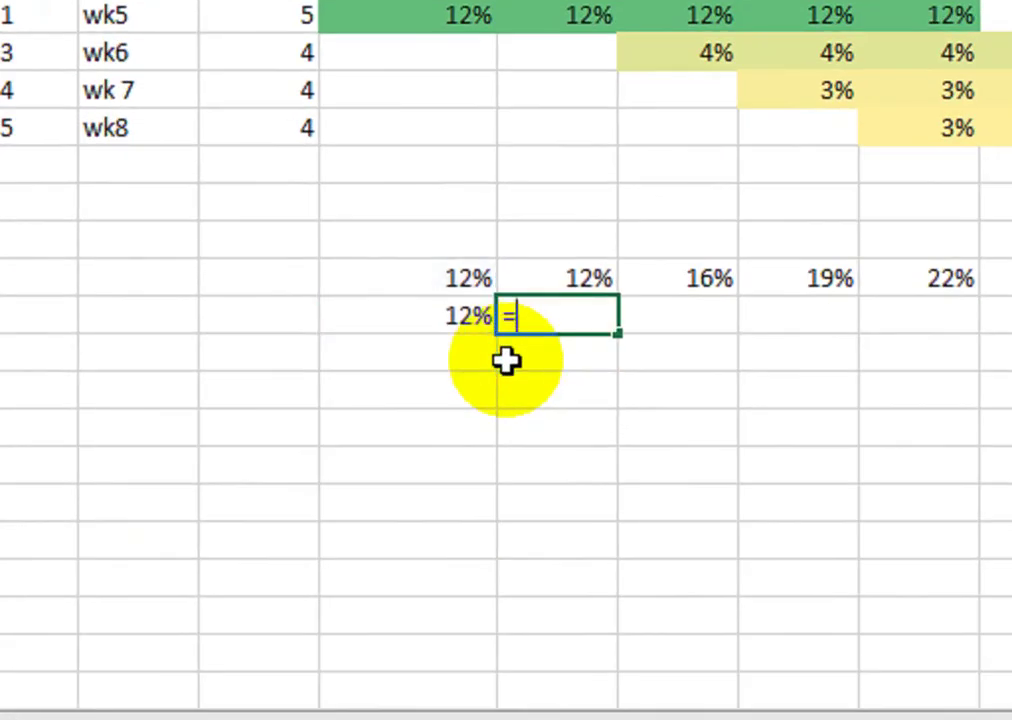
pyautogui.press('Up')
pyautogui.press('Left')
pyautogui.press('Return')
pyautogui.press('Up')
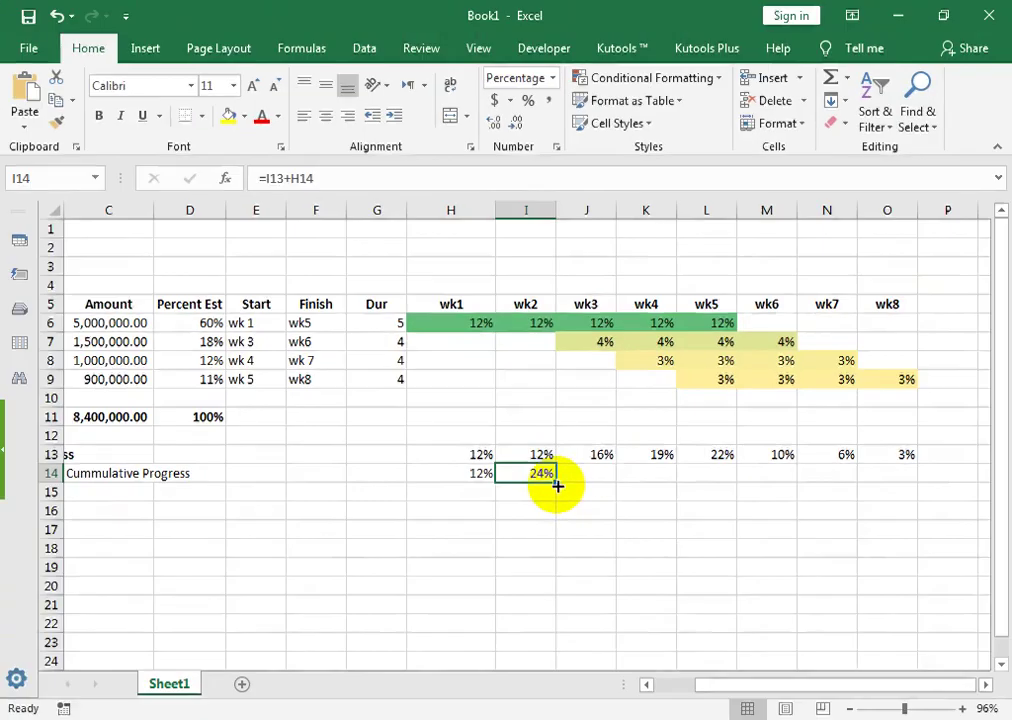
pyautogui.moveTo(557, 482); pyautogui.dragTo(904, 485)
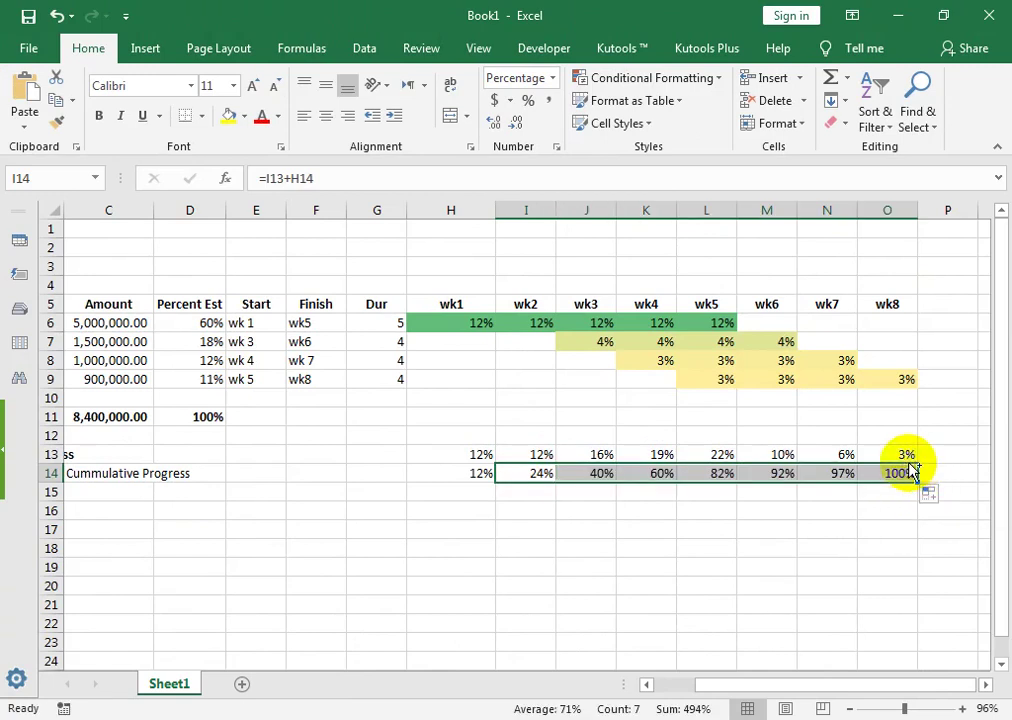
pyautogui.moveTo(478, 470); pyautogui.dragTo(890, 474)
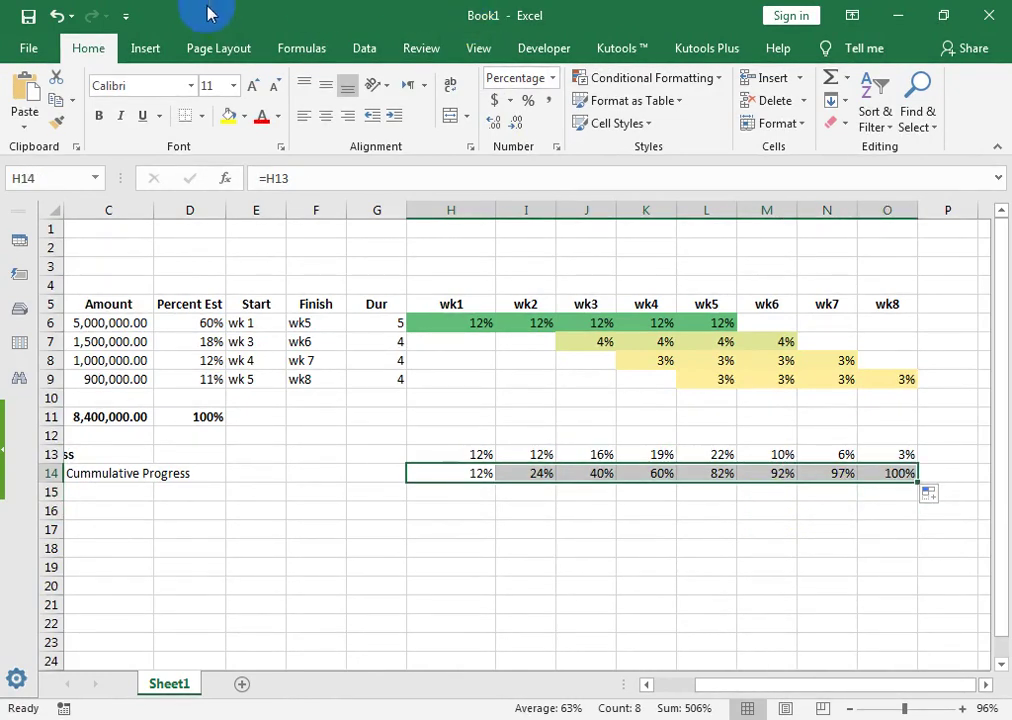
# Step: Insert a Line with Markers chart of H14:O14, shrink it and place it below row 14
pyautogui.click(145, 48)
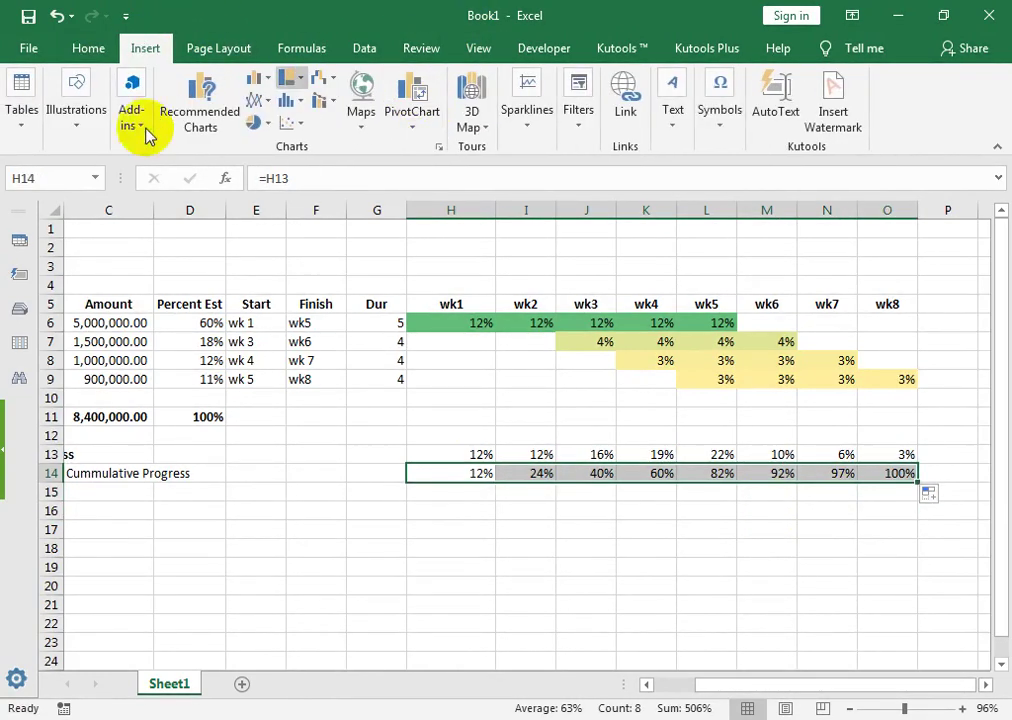
pyautogui.click(262, 78)
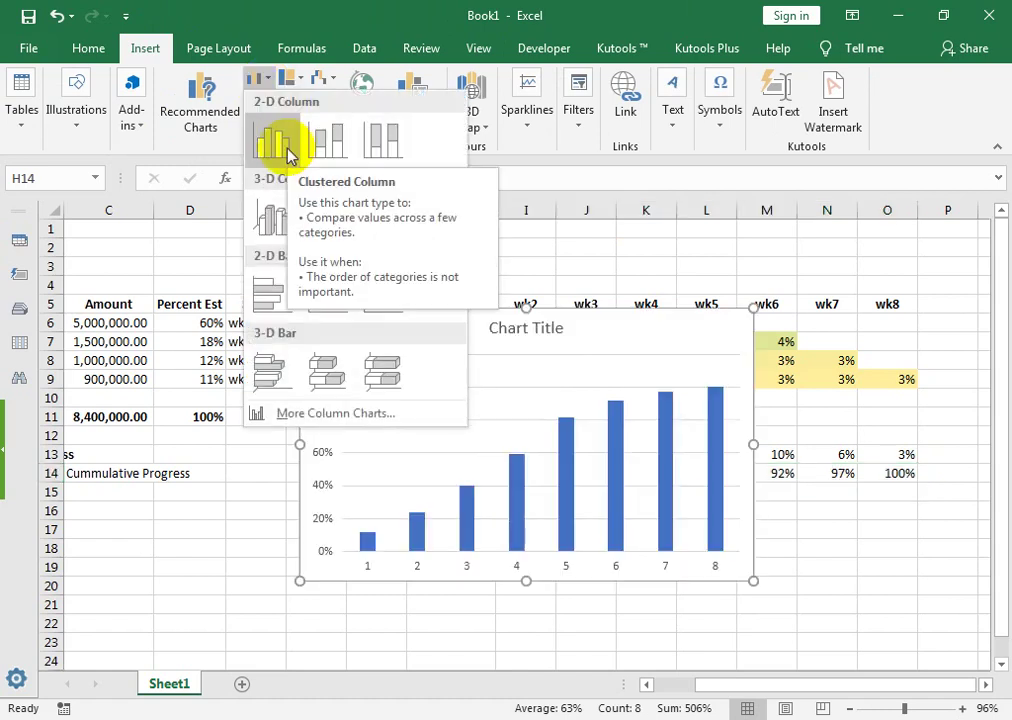
pyautogui.press('Escape')
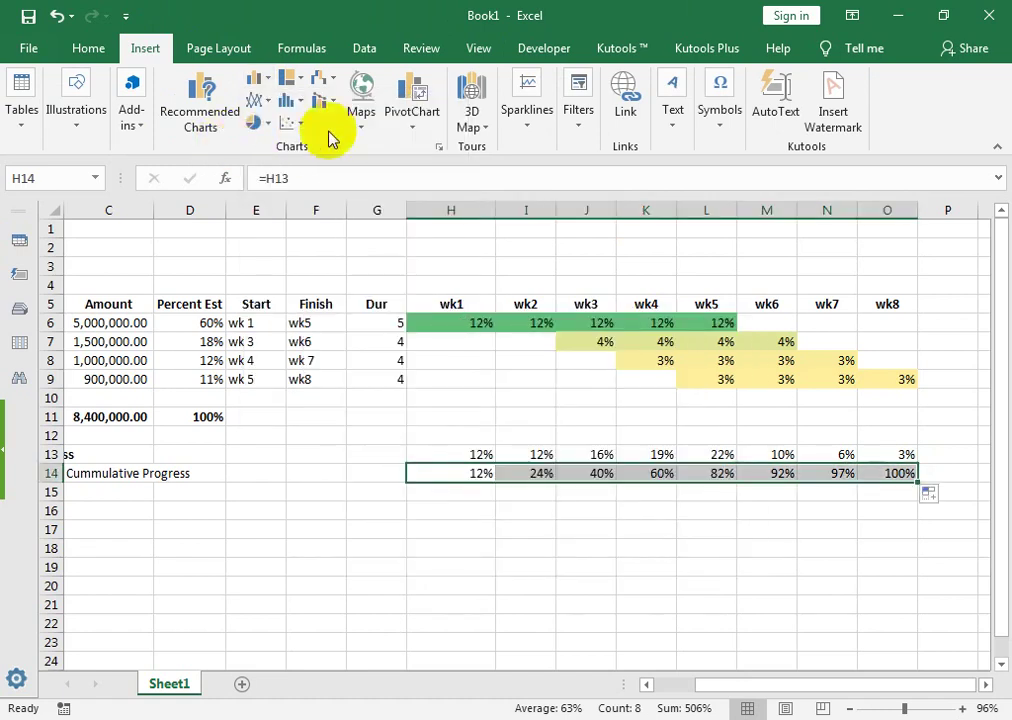
pyautogui.click(257, 100)
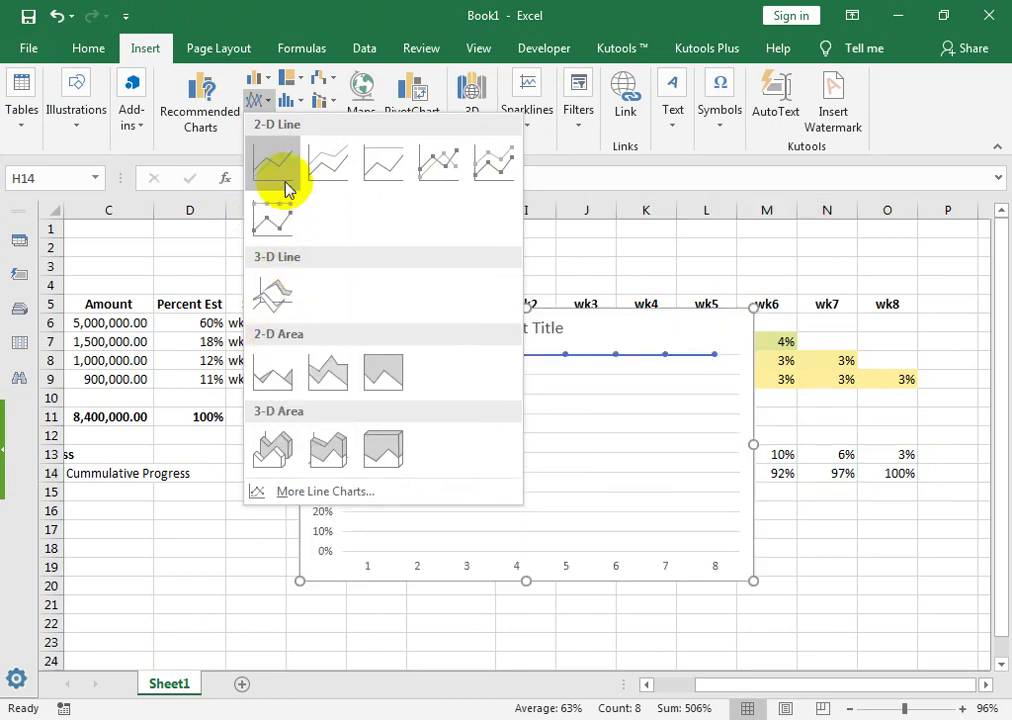
pyautogui.click(416, 172)
pyautogui.moveTo(400, 323)
pyautogui.mouseDown()
pyautogui.moveTo(388, 382)
pyautogui.moveTo(334, 425)
pyautogui.mouseUp()
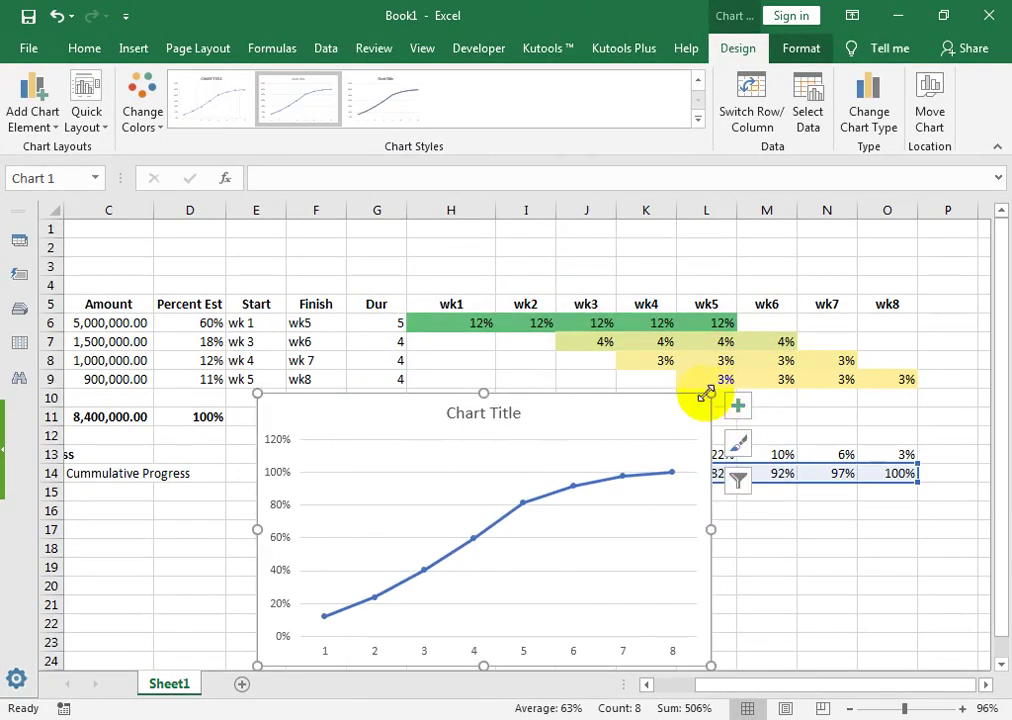
pyautogui.moveTo(705, 393); pyautogui.dragTo(606, 474)
pyautogui.moveTo(452, 499); pyautogui.dragTo(548, 458)
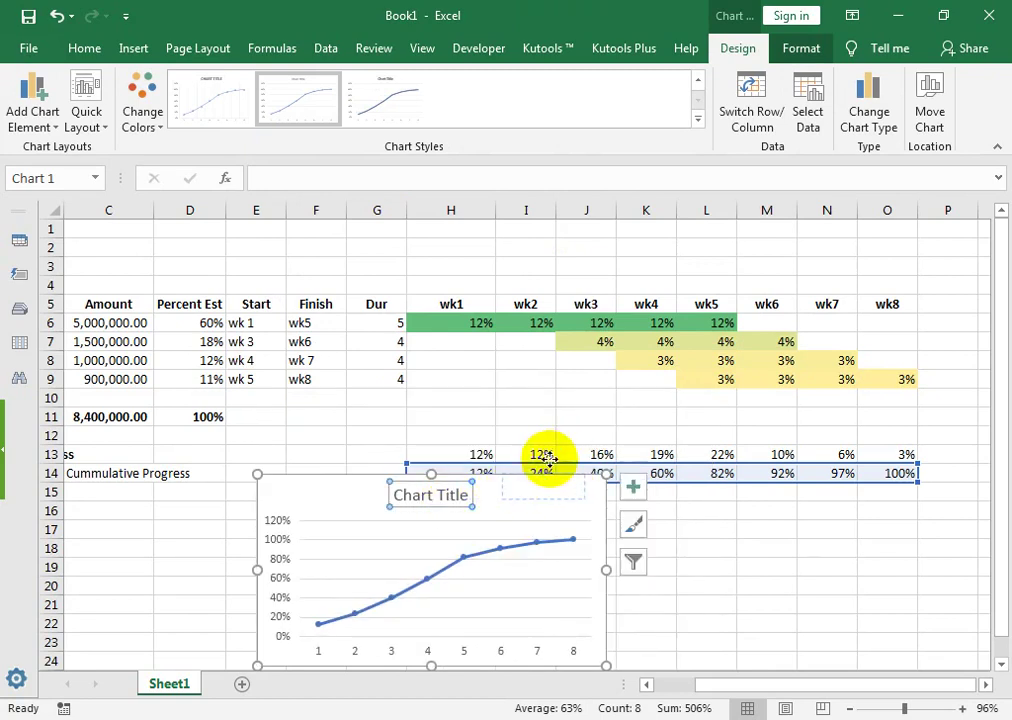
pyautogui.moveTo(444, 500)
pyautogui.mouseDown()
pyautogui.moveTo(201, 480)
pyautogui.moveTo(266, 513)
pyautogui.mouseUp()
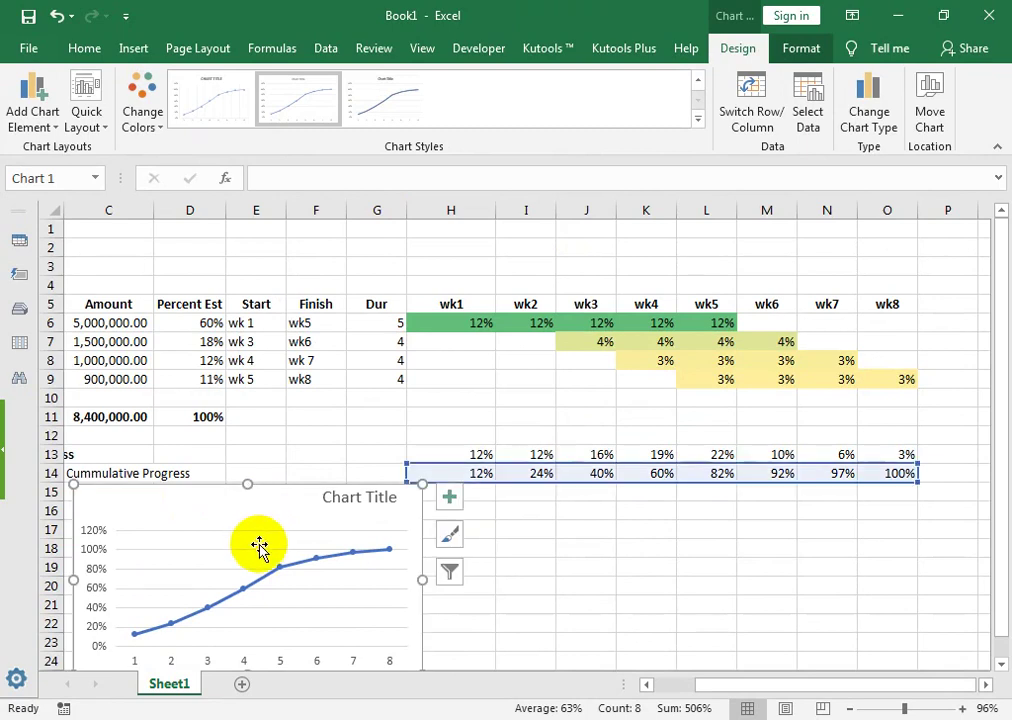
# Step: Add data labels to the S-curve series
pyautogui.rightClick(282, 568)
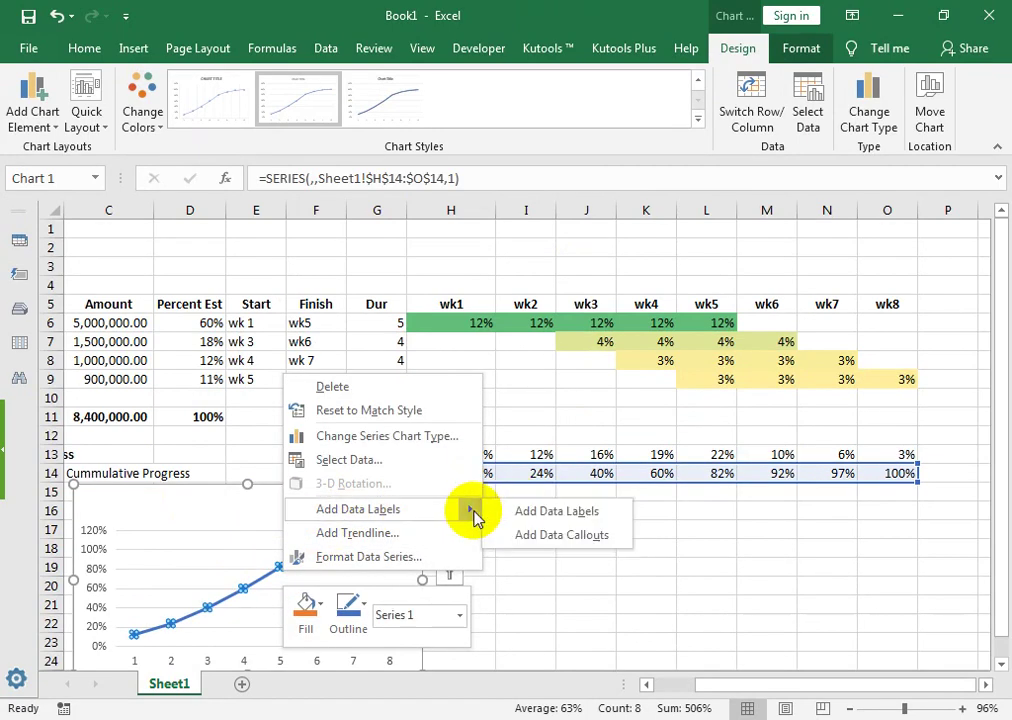
pyautogui.click(571, 512)
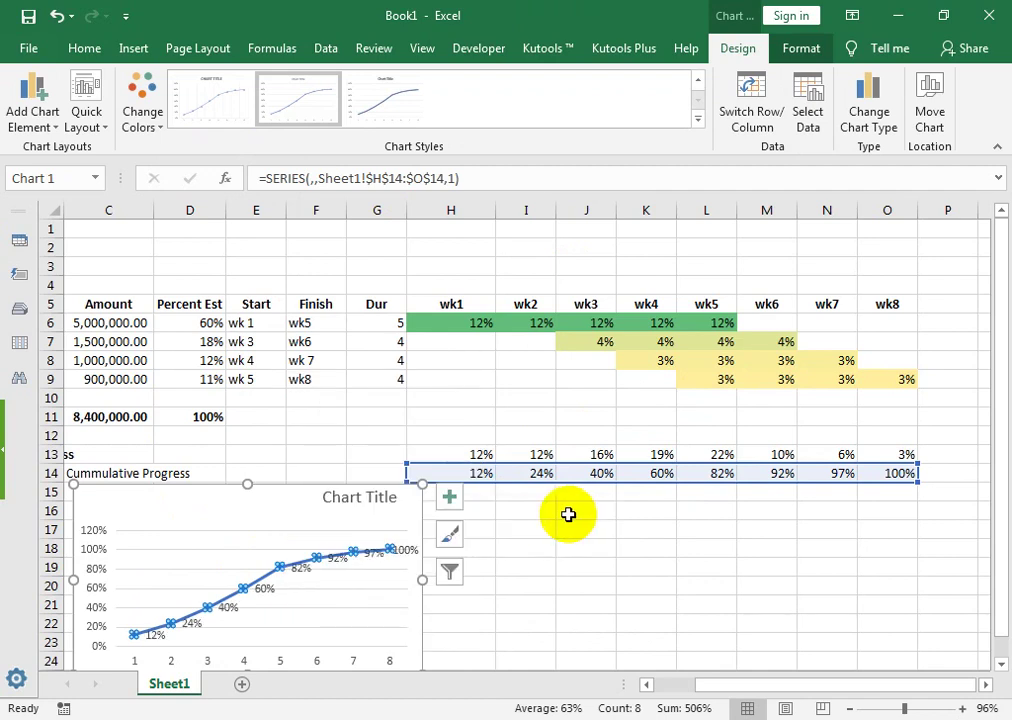
pyautogui.rightClick(334, 561)
pyautogui.click(419, 546)
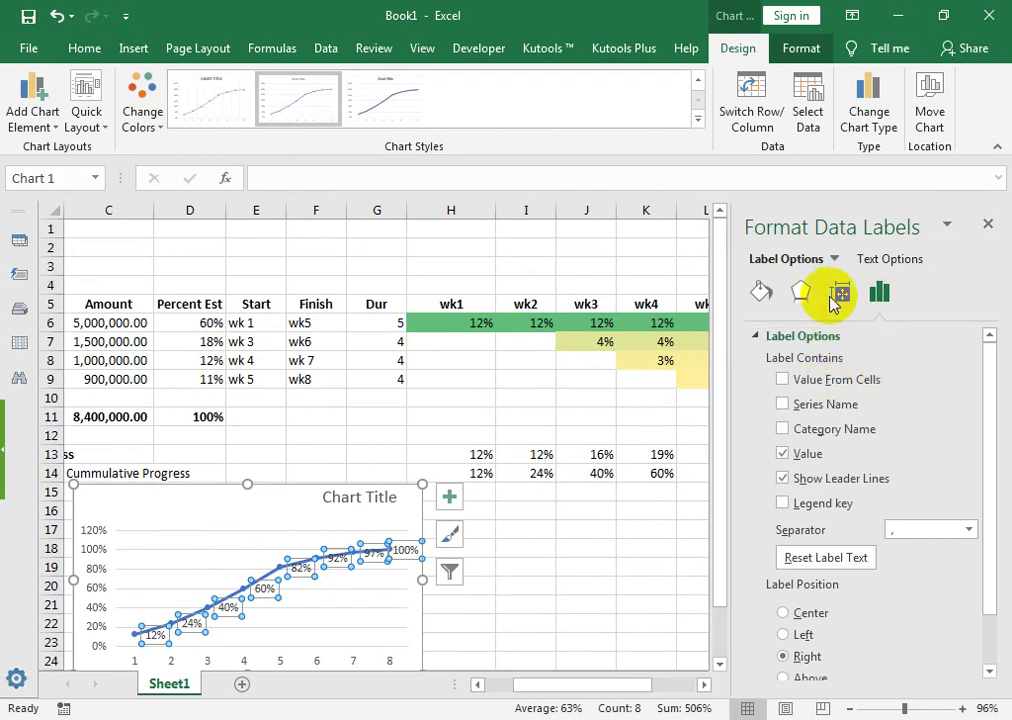
# Step: Format the data labels with horizontal text, Top Centered alignment and Label Position Above
pyautogui.click(840, 292)
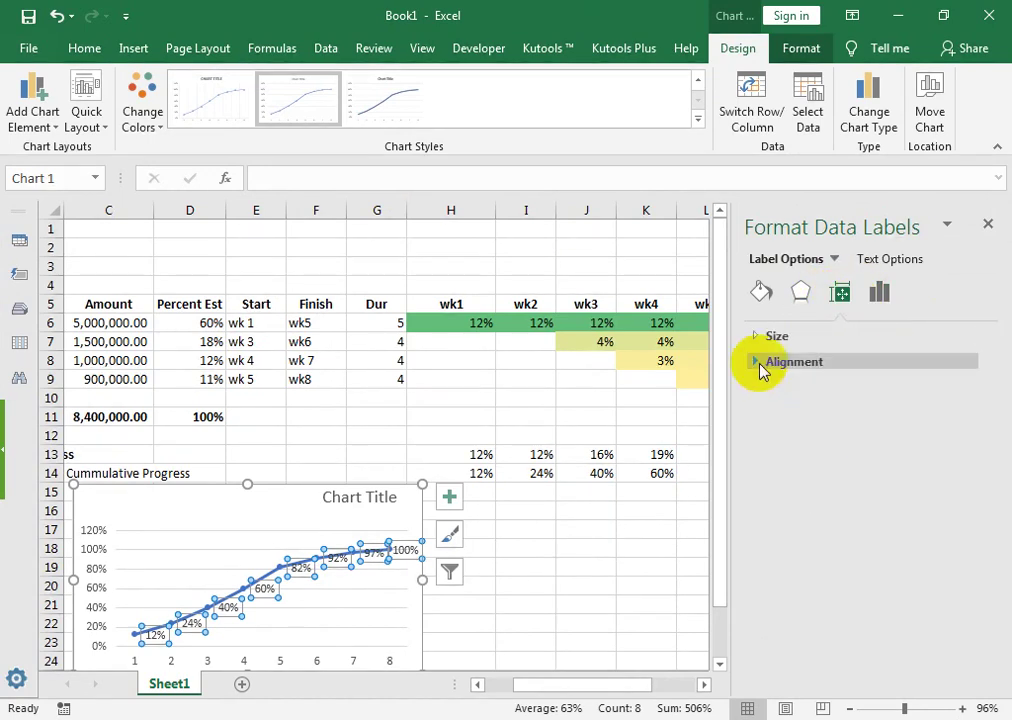
pyautogui.click(763, 363)
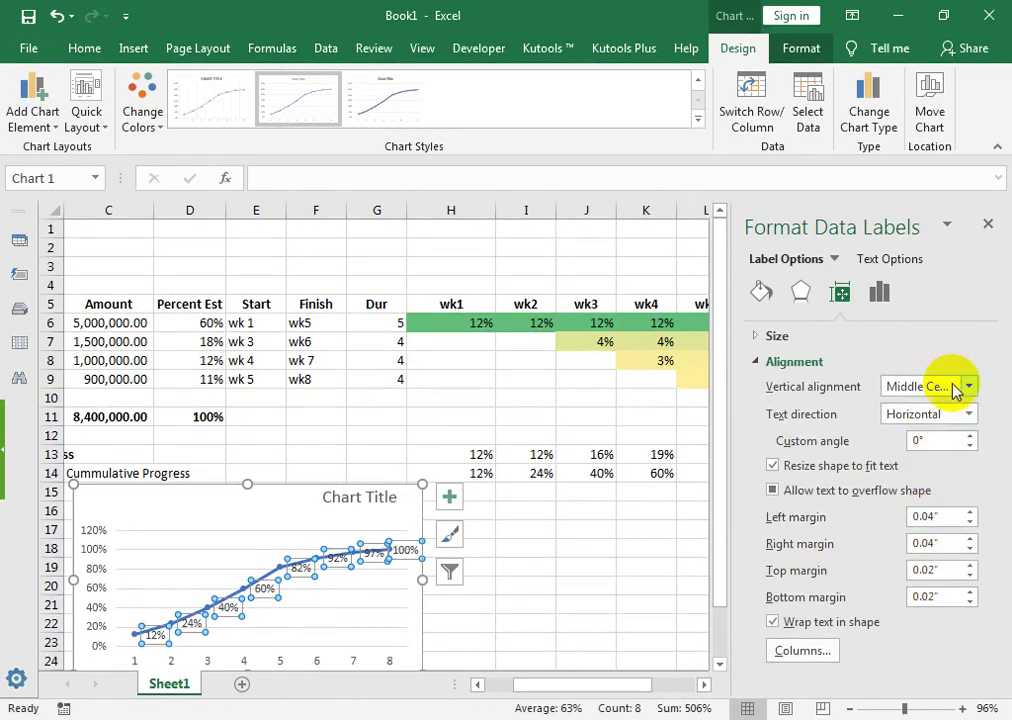
pyautogui.click(970, 416)
pyautogui.click(970, 416)
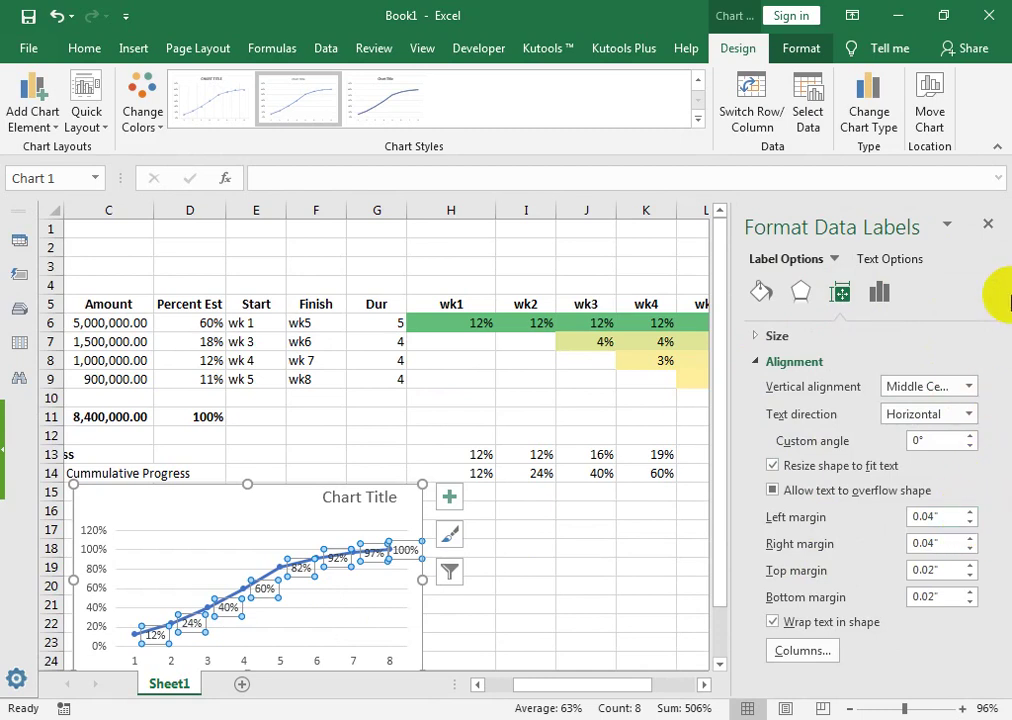
pyautogui.click(915, 635)
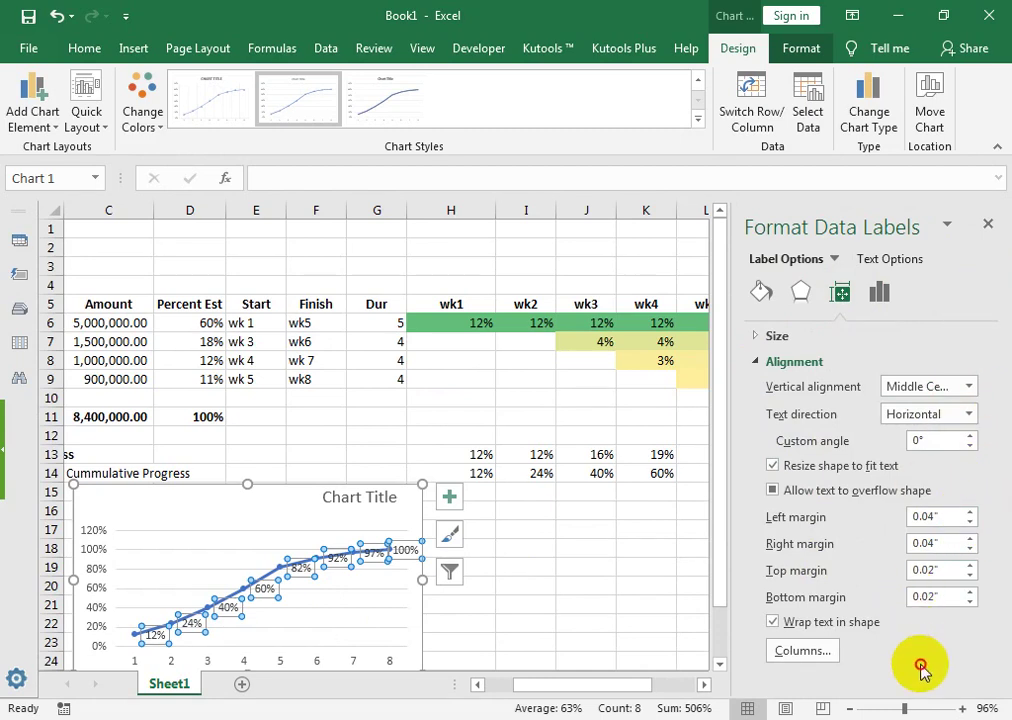
pyautogui.click(966, 388)
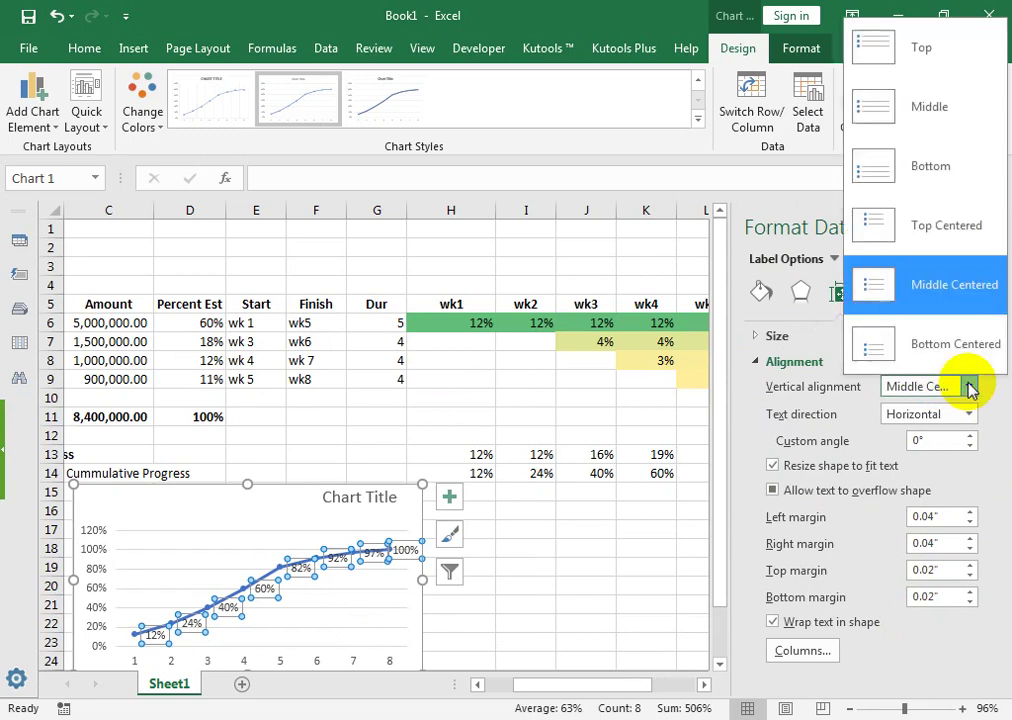
pyautogui.click(940, 235)
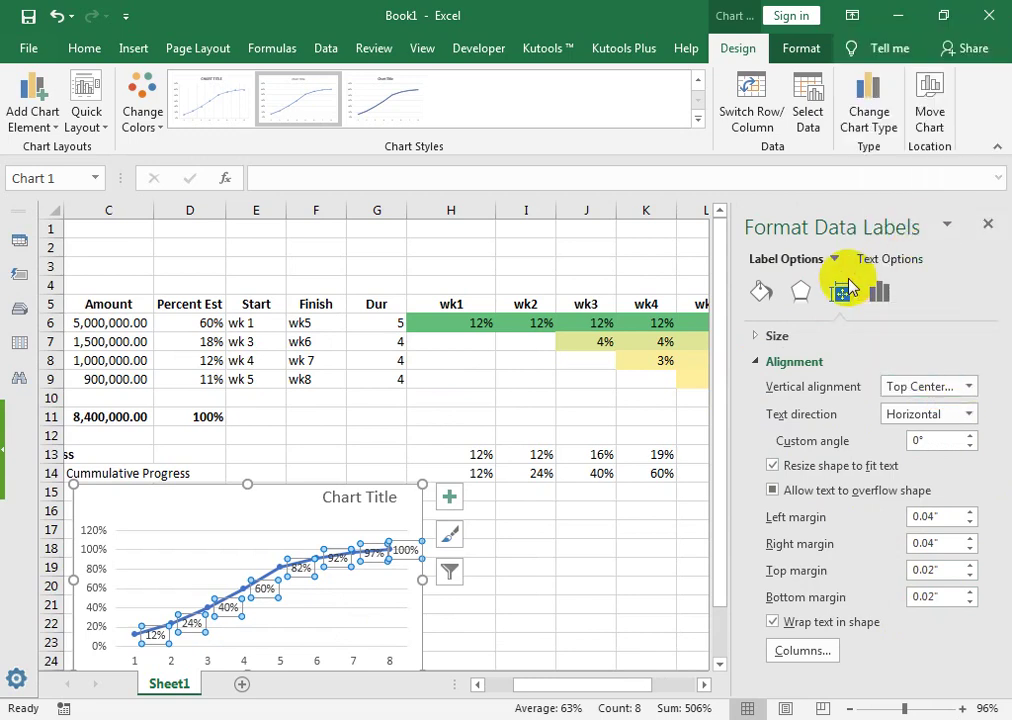
pyautogui.click(880, 292)
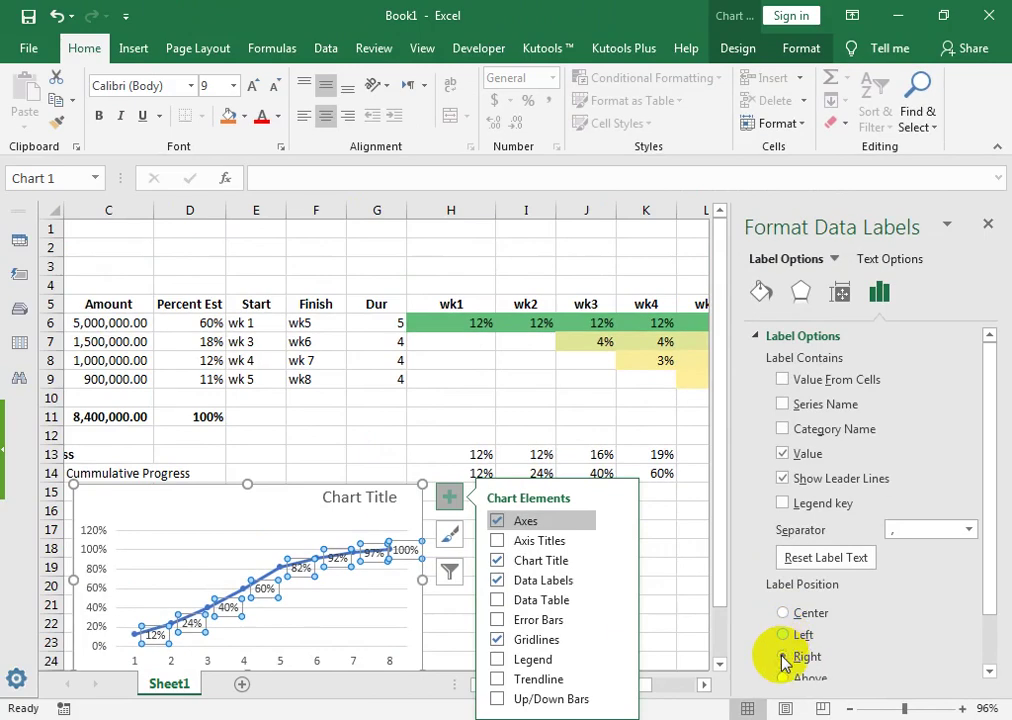
pyautogui.click(779, 679)
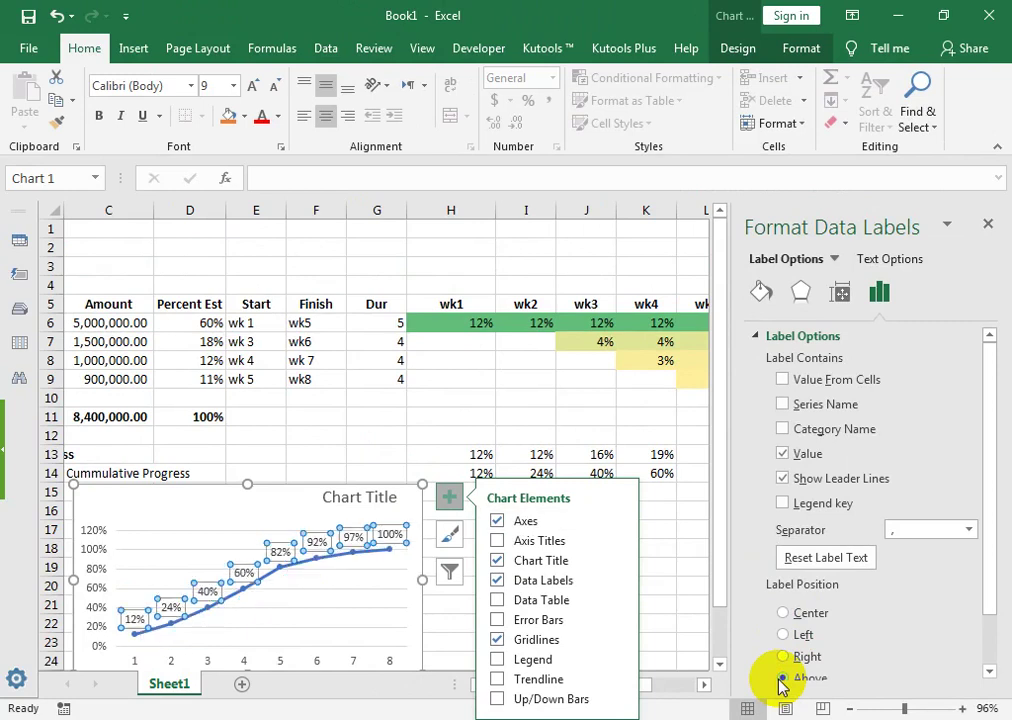
pyautogui.click(990, 220)
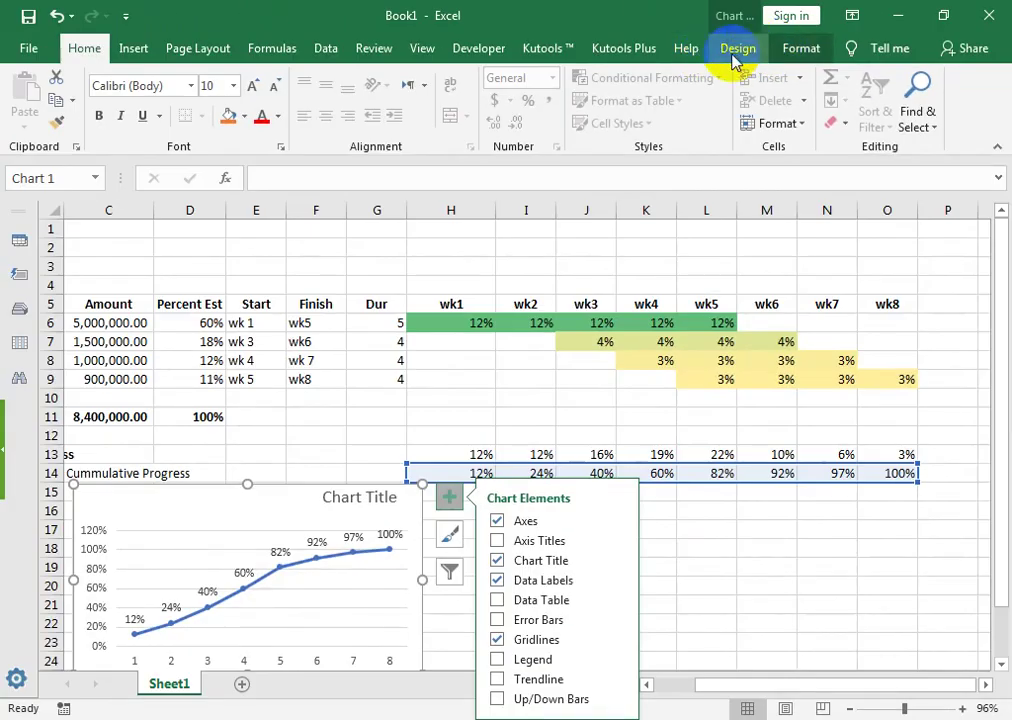
# Step: Apply the solid blue Style 12 chart style to the S-curve chart
pyautogui.click(737, 48)
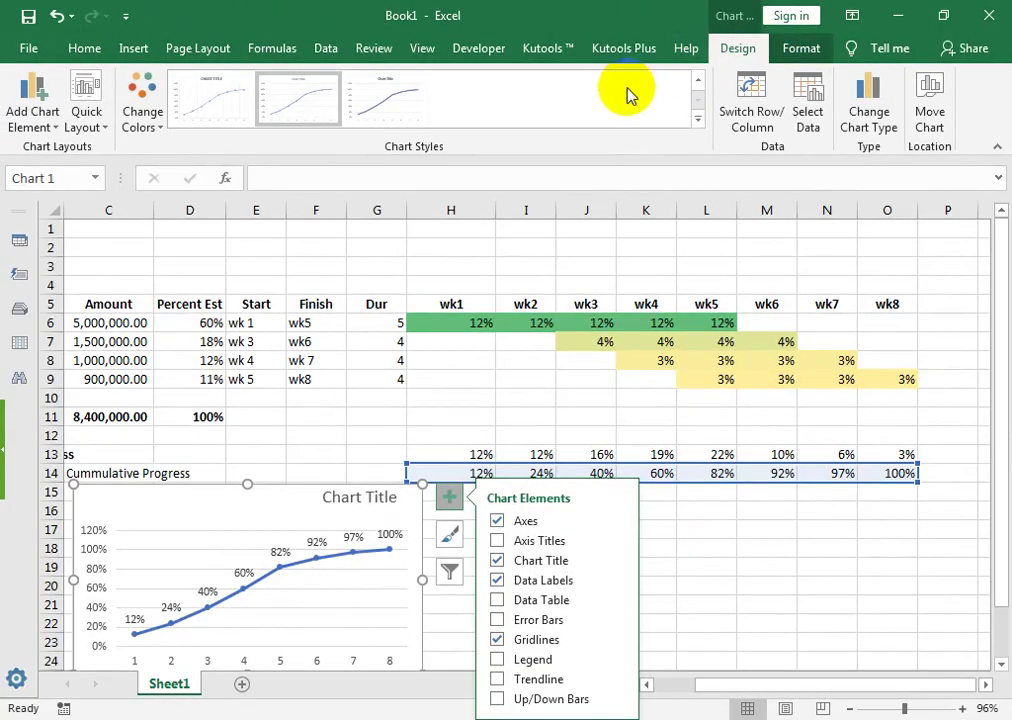
pyautogui.click(698, 122)
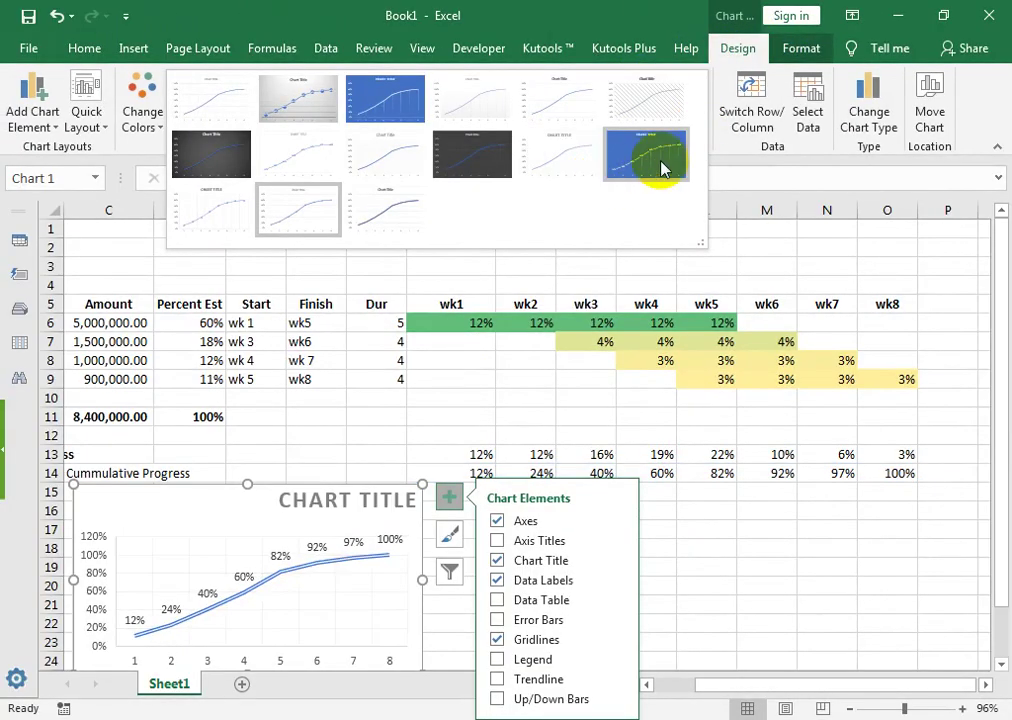
pyautogui.click(661, 166)
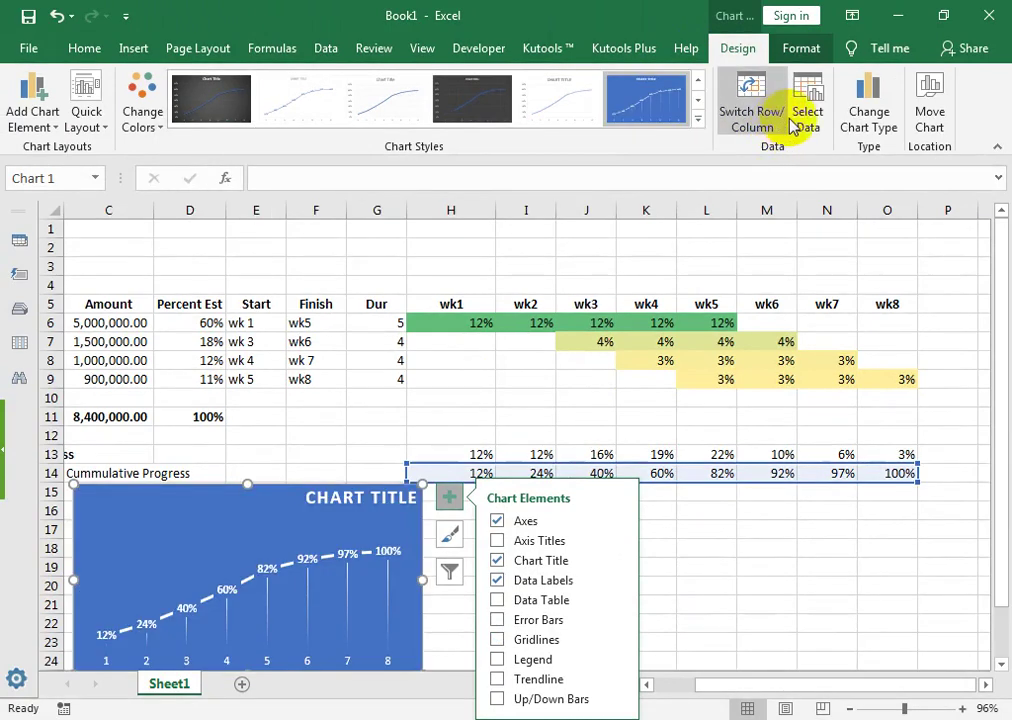
pyautogui.click(801, 48)
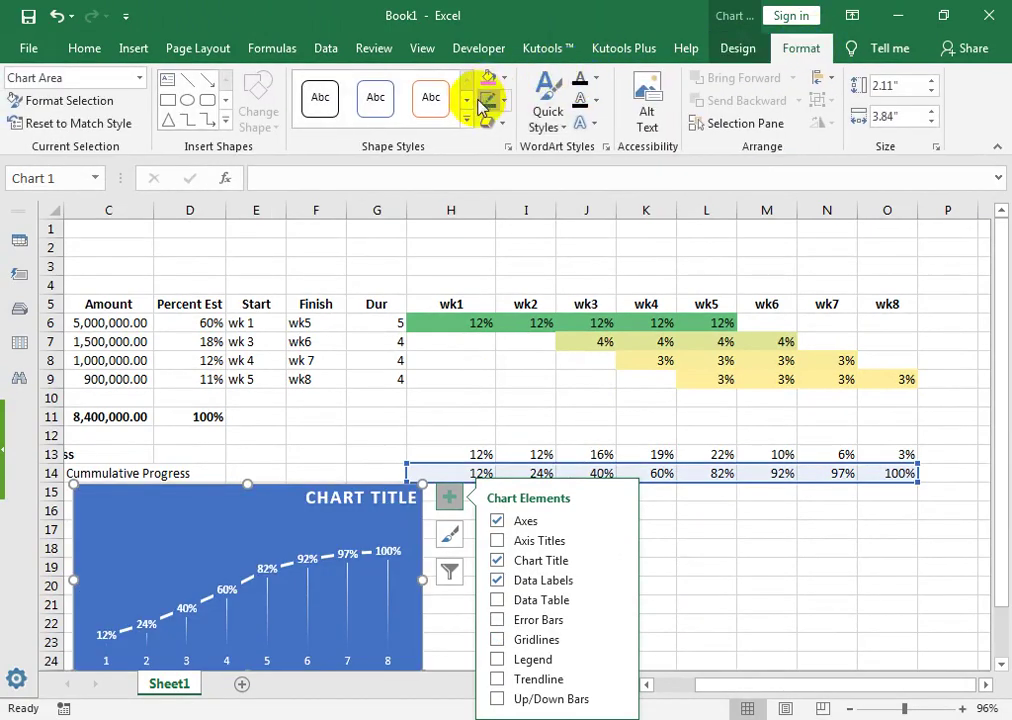
pyautogui.click(728, 48)
# Step: Keep the line chart type, nudge the chart just below the table, and select the table
pyautogui.click(852, 125)
pyautogui.moveTo(376, 157)
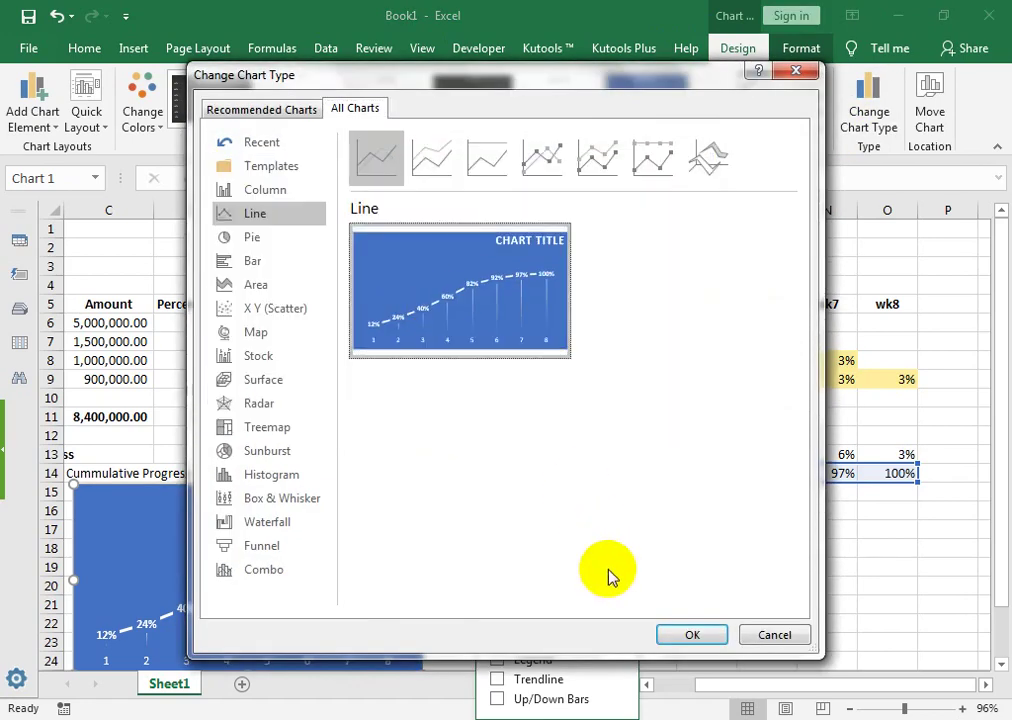
pyautogui.click(698, 636)
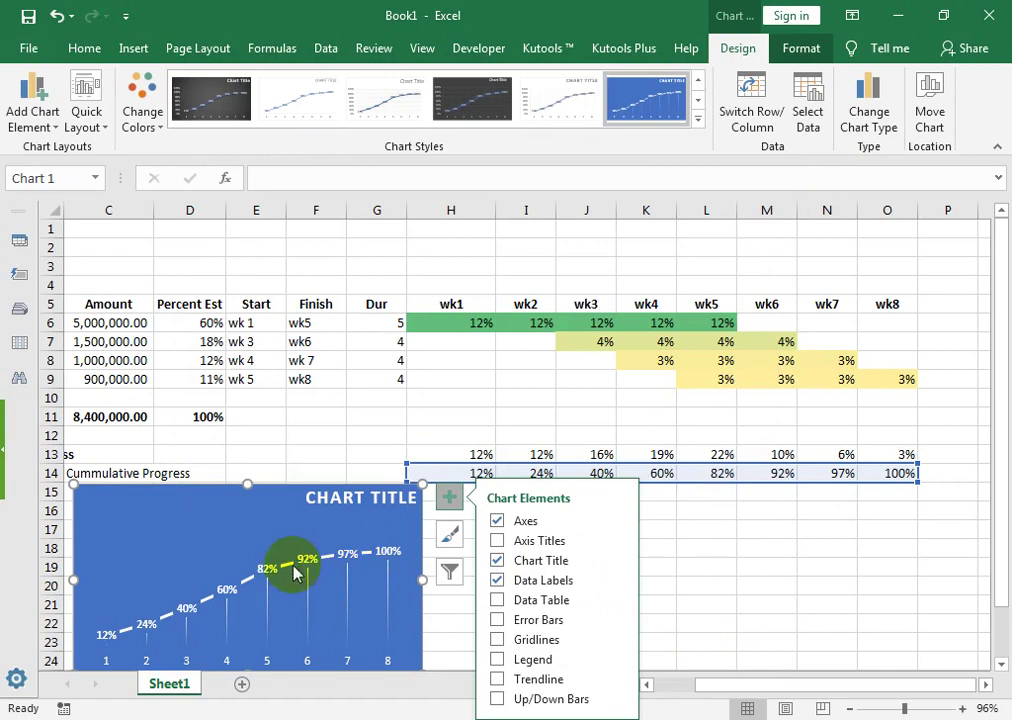
pyautogui.moveTo(271, 508)
pyautogui.mouseDown()
pyautogui.moveTo(266, 449)
pyautogui.moveTo(269, 522)
pyautogui.moveTo(267, 514)
pyautogui.mouseUp()
pyautogui.moveTo(108, 303)
pyautogui.mouseDown()
pyautogui.moveTo(848, 440)
pyautogui.moveTo(890, 472)
pyautogui.mouseUp()
# Step: Give table C5:O14 all cell borders plus a thick outside border
pyautogui.click(187, 118)
pyautogui.click(202, 117)
pyautogui.click(244, 285)
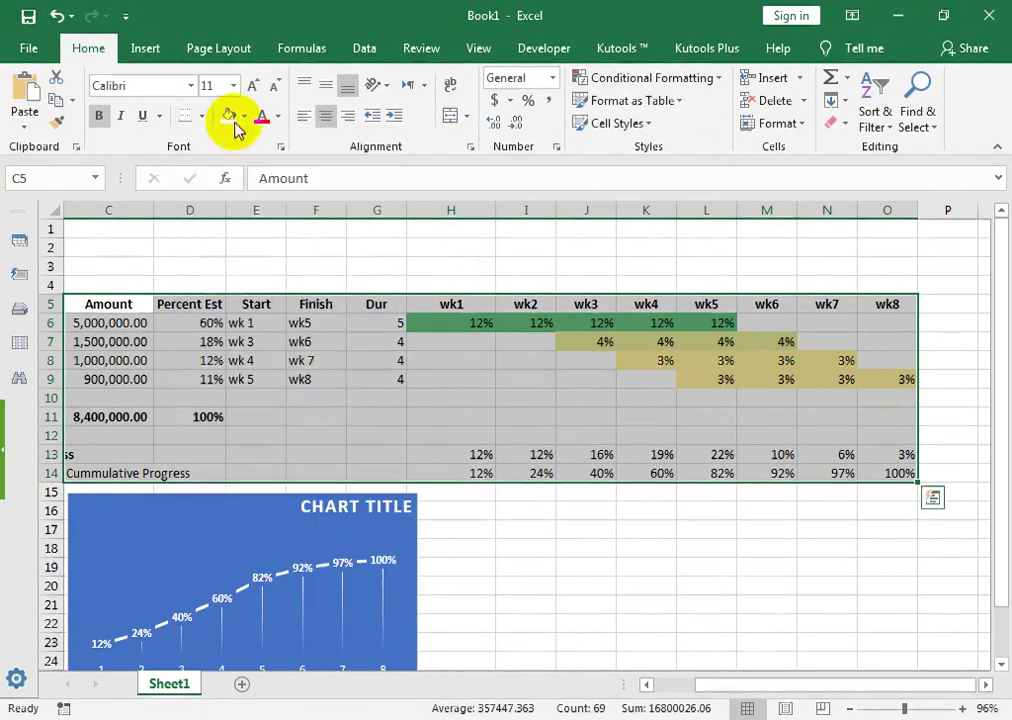
pyautogui.click(201, 118)
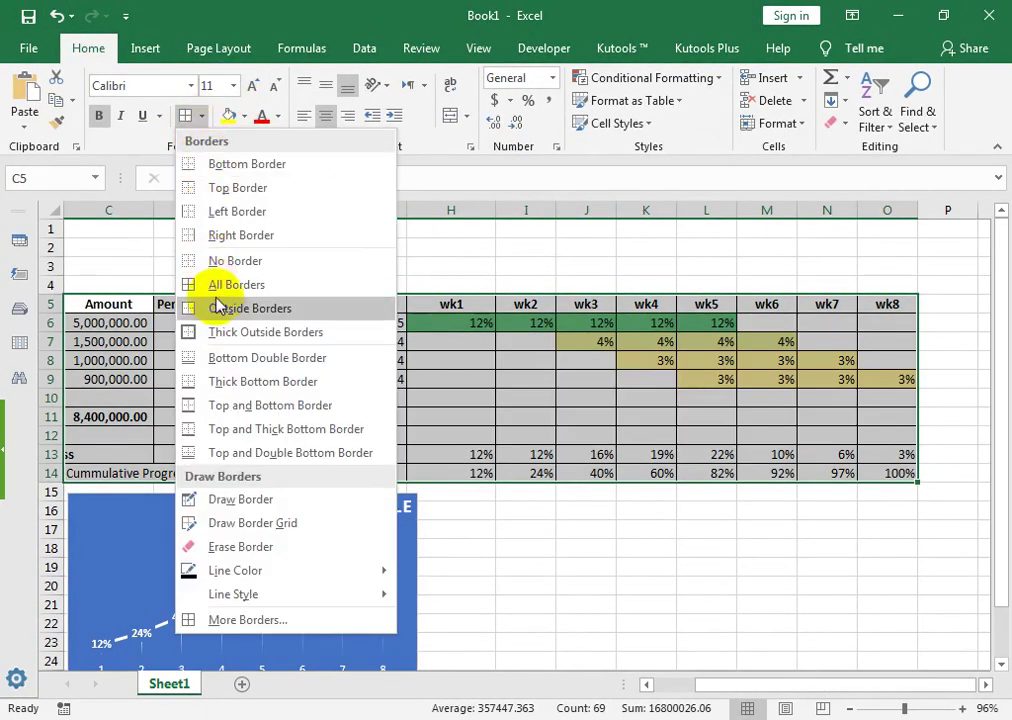
pyautogui.click(221, 333)
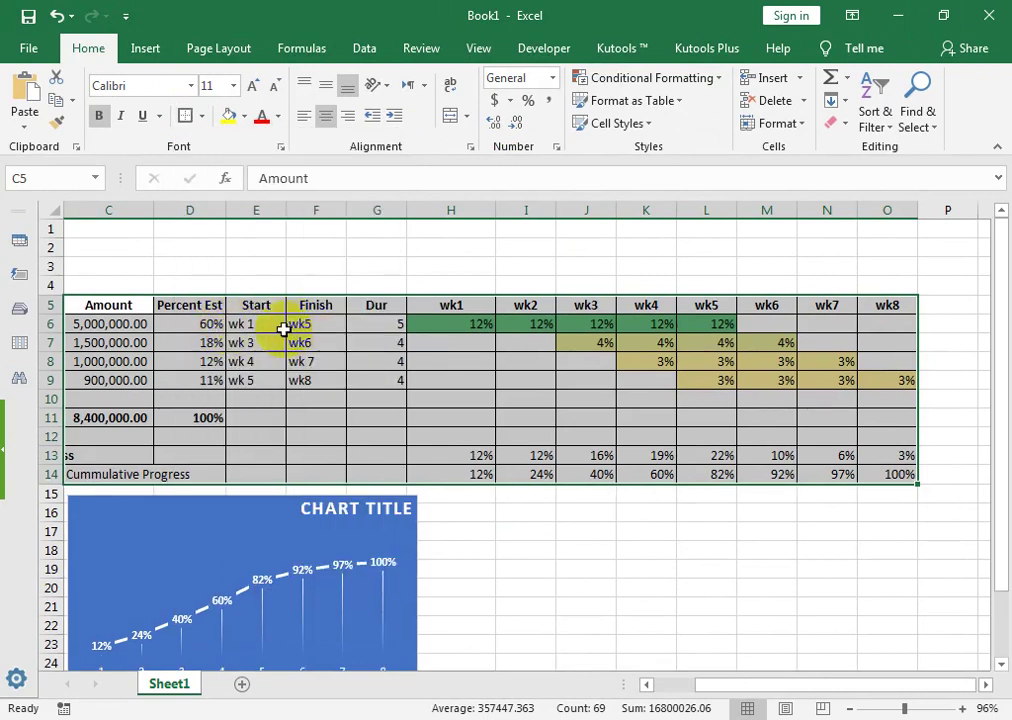
pyautogui.click(272, 328)
# Step: Fill header row C5:O5 dark blue with white text
pyautogui.moveTo(149, 304)
pyautogui.mouseDown()
pyautogui.moveTo(430, 318)
pyautogui.moveTo(858, 306)
pyautogui.mouseUp()
pyautogui.click(245, 118)
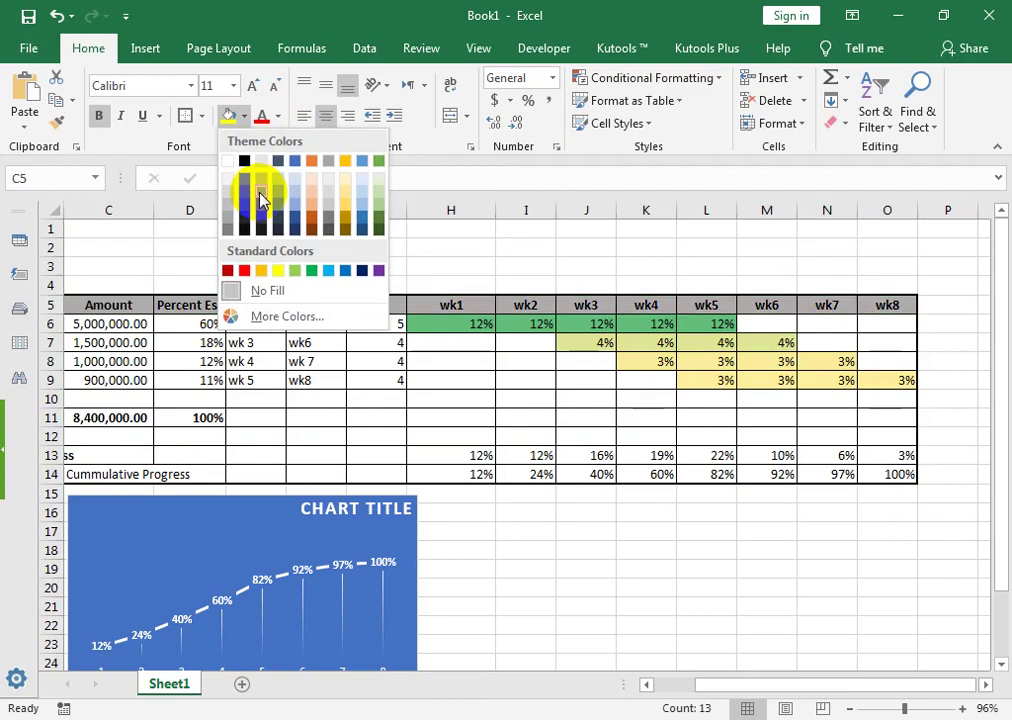
pyautogui.click(295, 222)
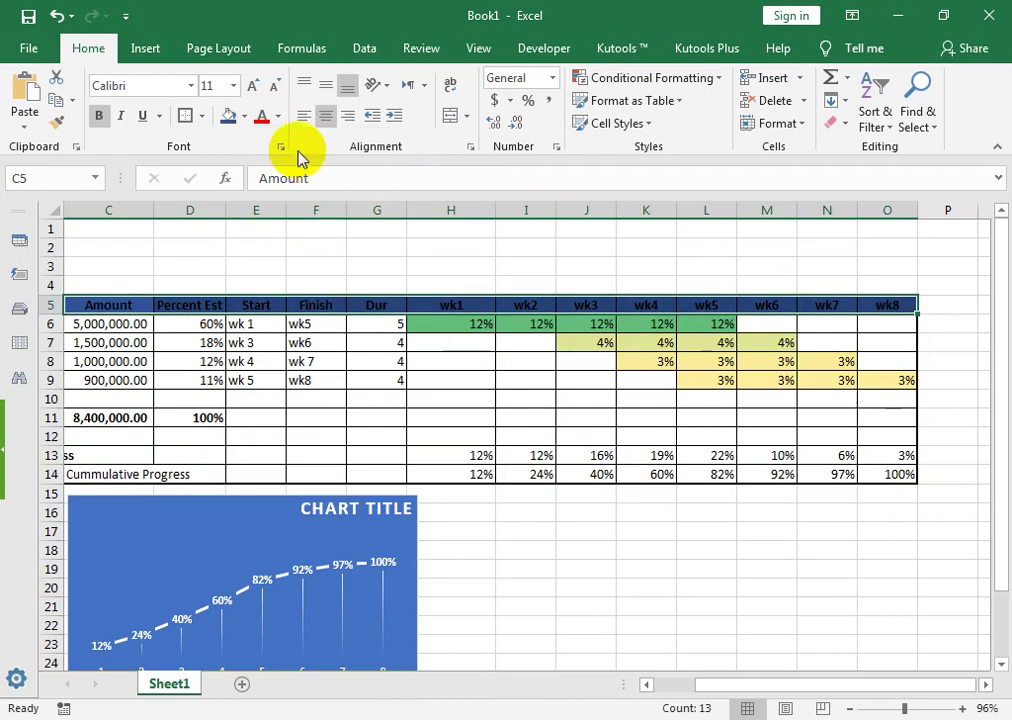
pyautogui.click(280, 119)
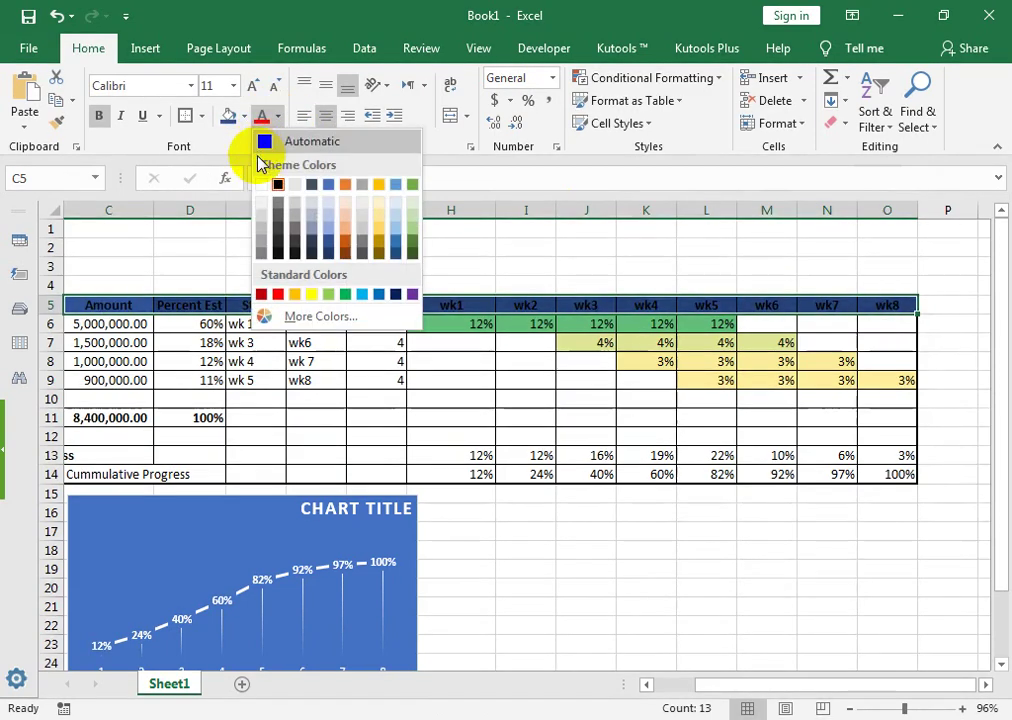
pyautogui.click(264, 184)
# Step: Merge C1:O4 and enter the title MS-CONSTRUCTION PROJECT ESTIMATE
pyautogui.moveTo(111, 230); pyautogui.dragTo(870, 282)
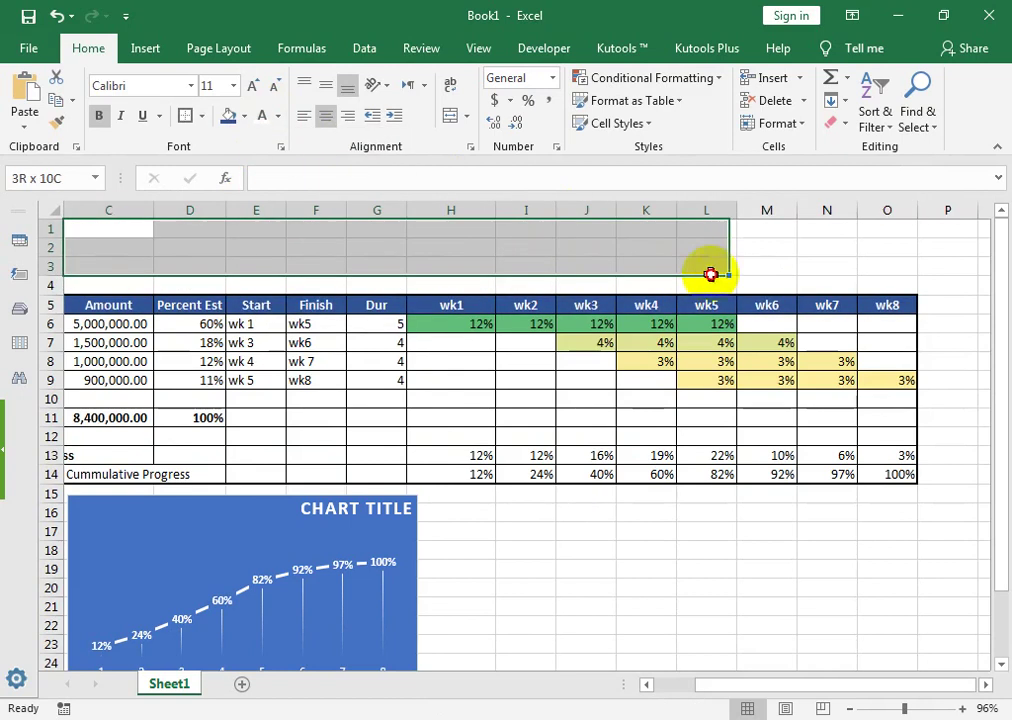
pyautogui.click(450, 116)
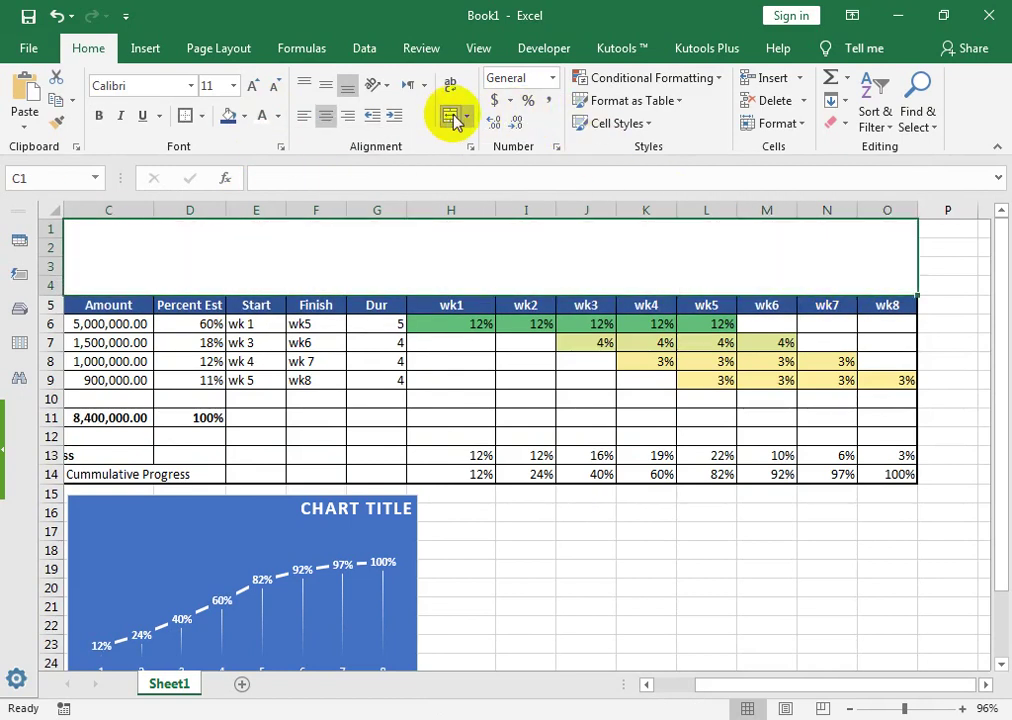
pyautogui.write('ms')
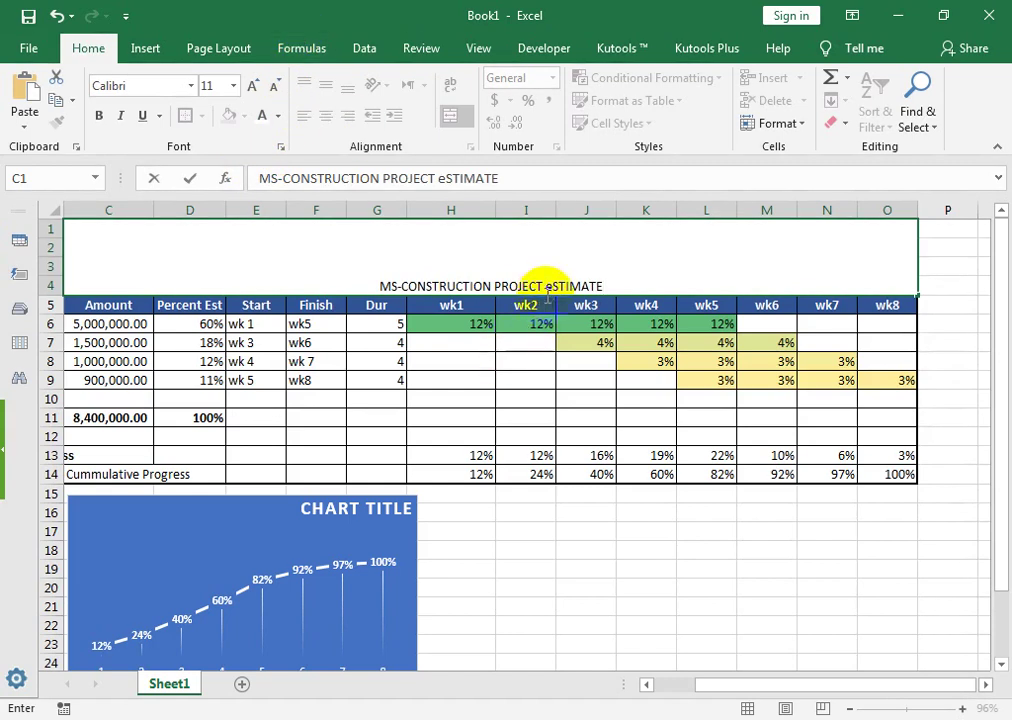
pyautogui.click(588, 434)
# Step: Enlarge and bold the title, then zoom to fit the table and chart
pyautogui.click(490, 244)
pyautogui.click(252, 86)
pyautogui.click(252, 86)
pyautogui.doubleClick(252, 86)
pyautogui.doubleClick(252, 86)
pyautogui.click(252, 86)
pyautogui.doubleClick(252, 86)
pyautogui.doubleClick(252, 86)
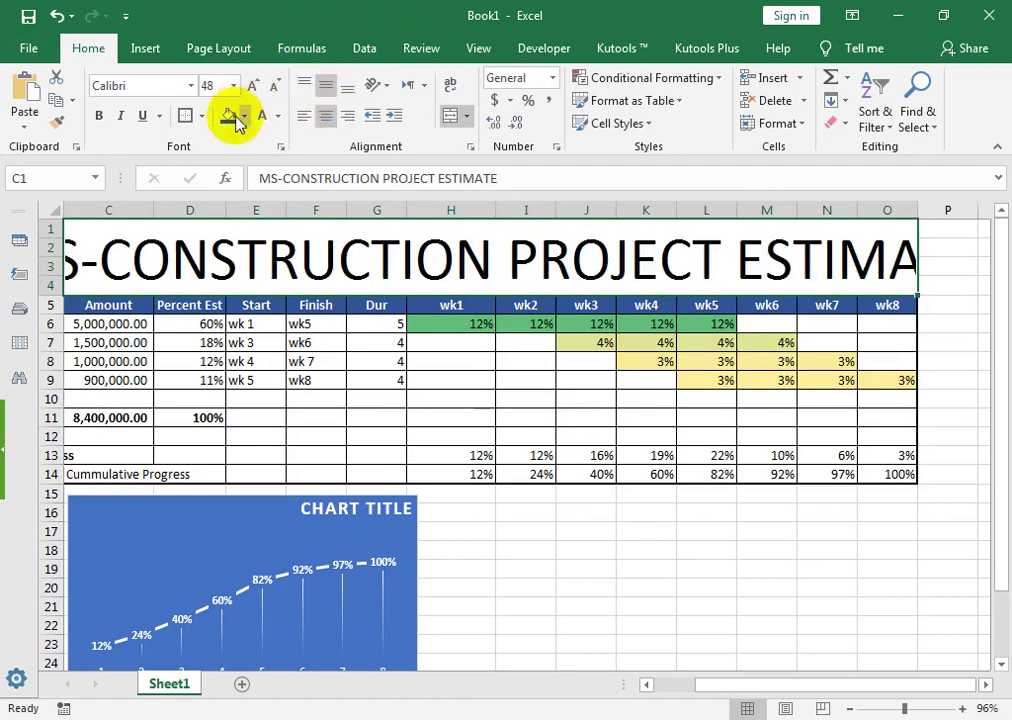
pyautogui.click(99, 116)
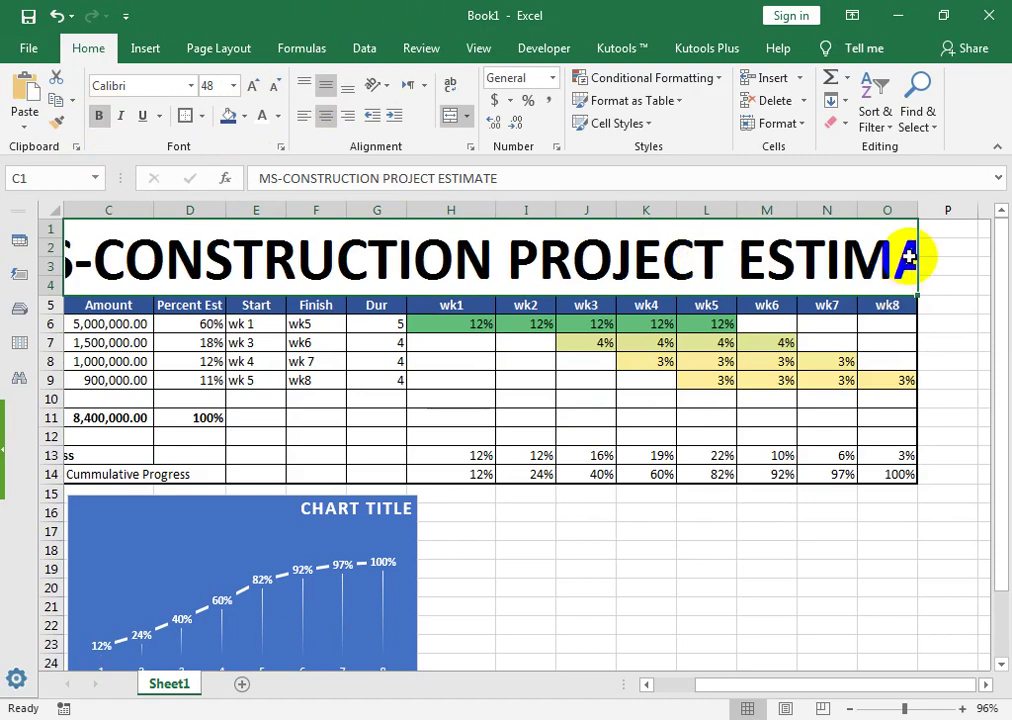
pyautogui.moveTo(904, 255); pyautogui.dragTo(74, 670)
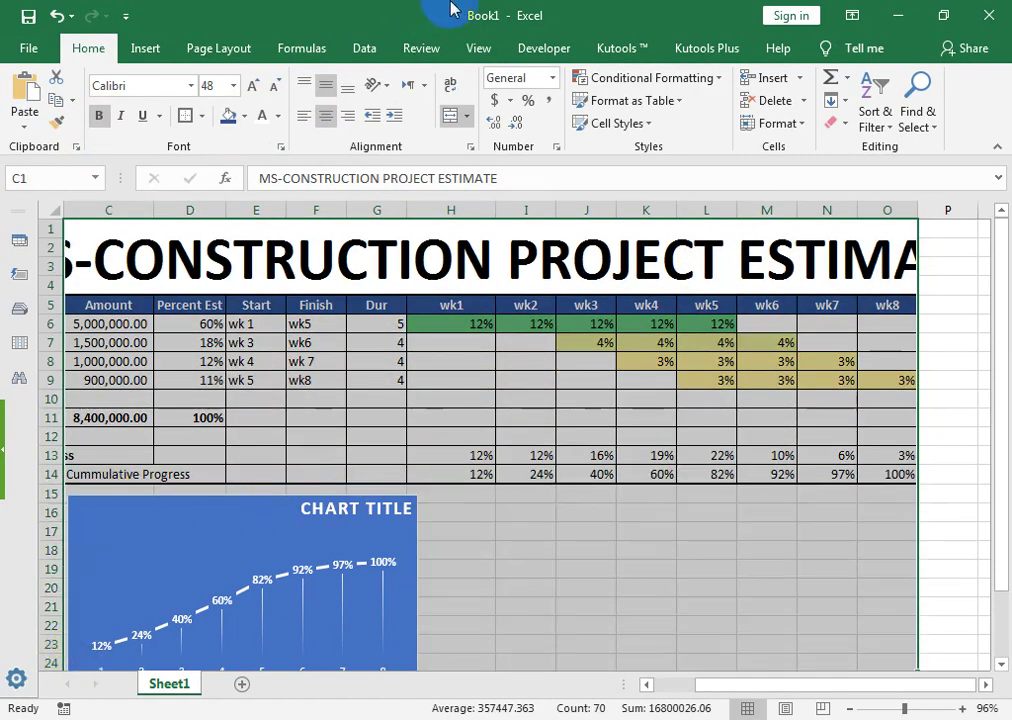
pyautogui.click(478, 48)
pyautogui.click(503, 100)
# Step: Set the title font size to 36 and fill the banner blue
pyautogui.click(423, 233)
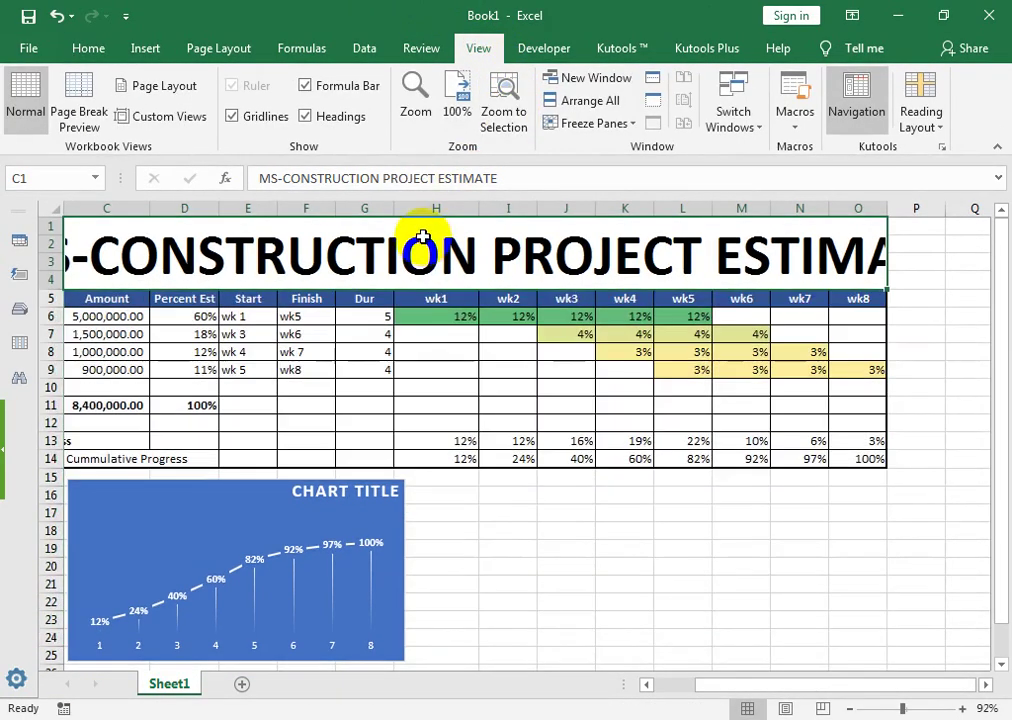
pyautogui.click(88, 48)
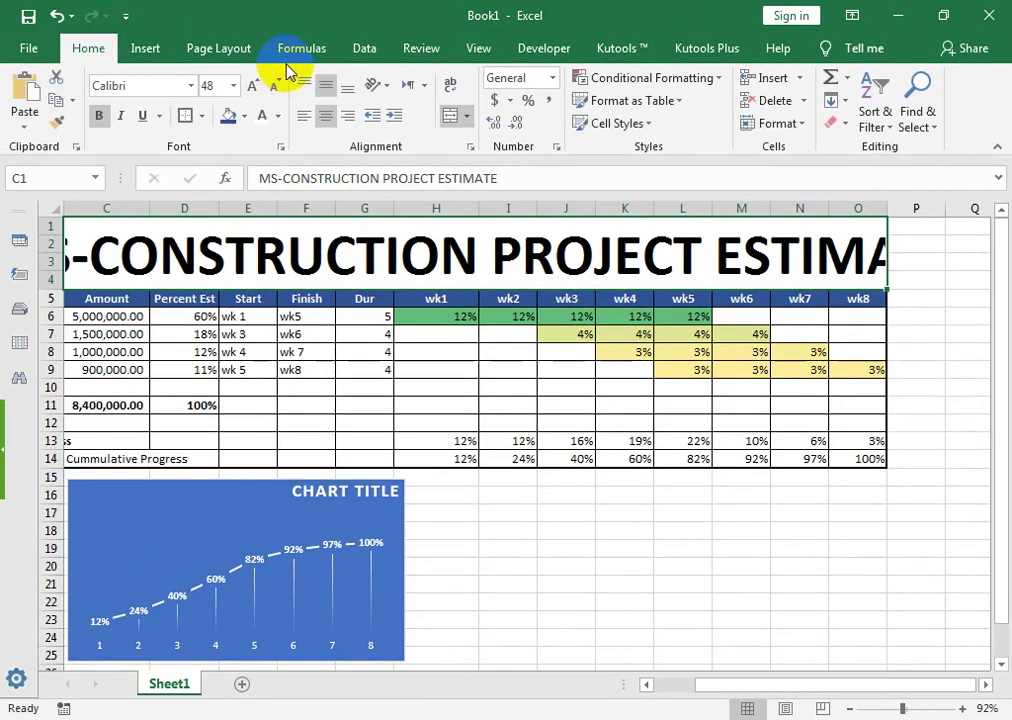
pyautogui.click(273, 87)
pyautogui.click(273, 87)
pyautogui.click(252, 88)
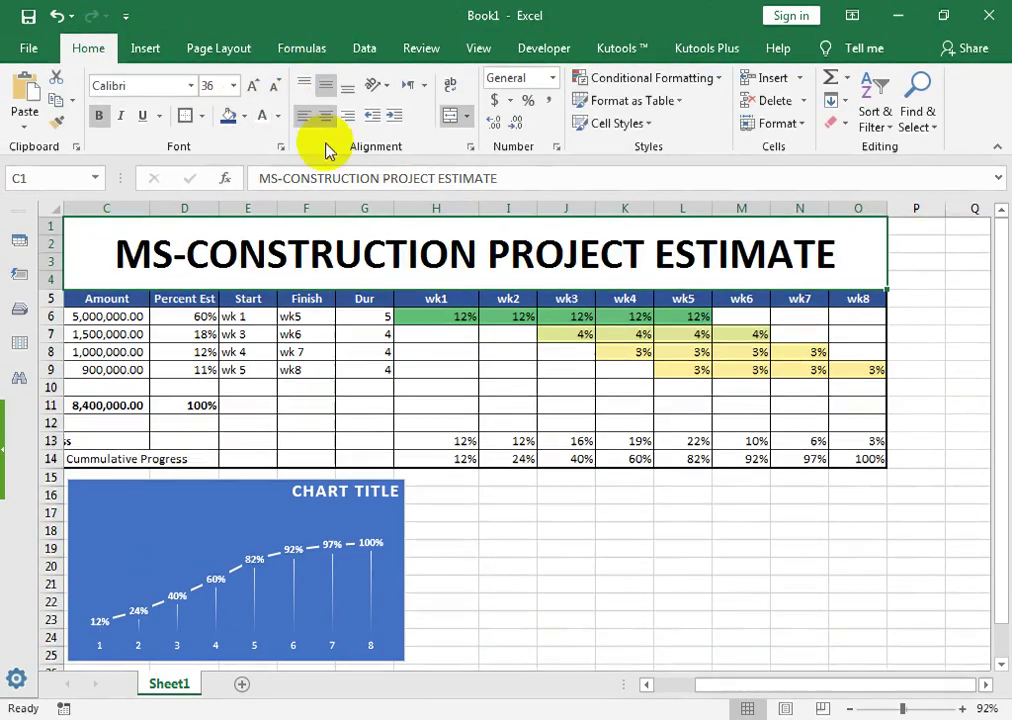
pyautogui.click(242, 117)
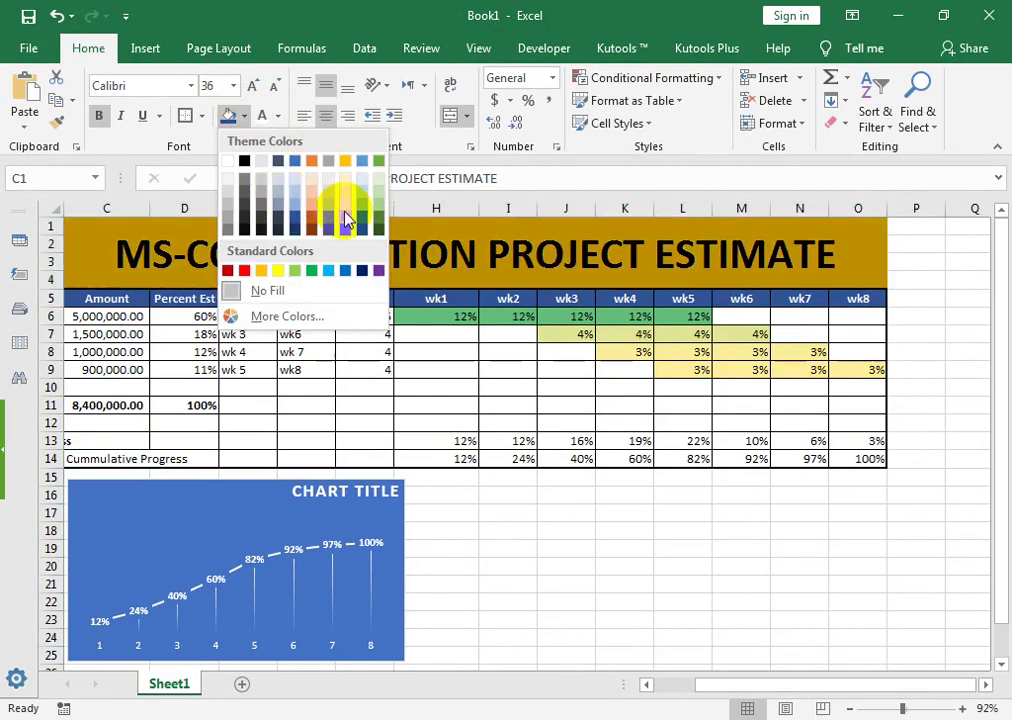
pyautogui.click(361, 213)
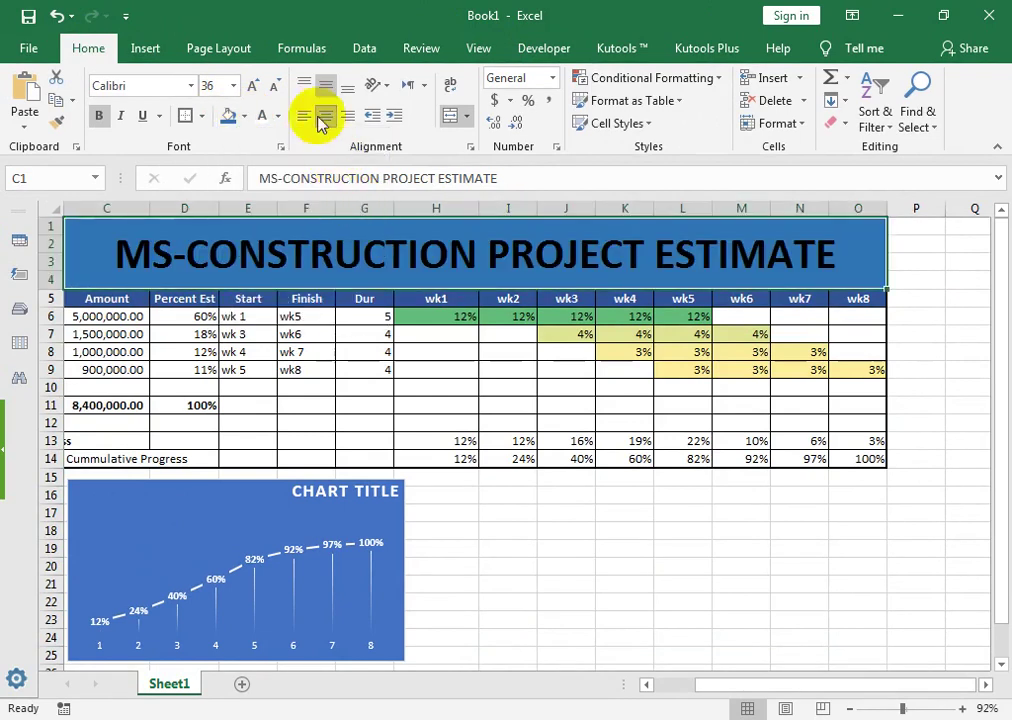
pyautogui.click(368, 298)
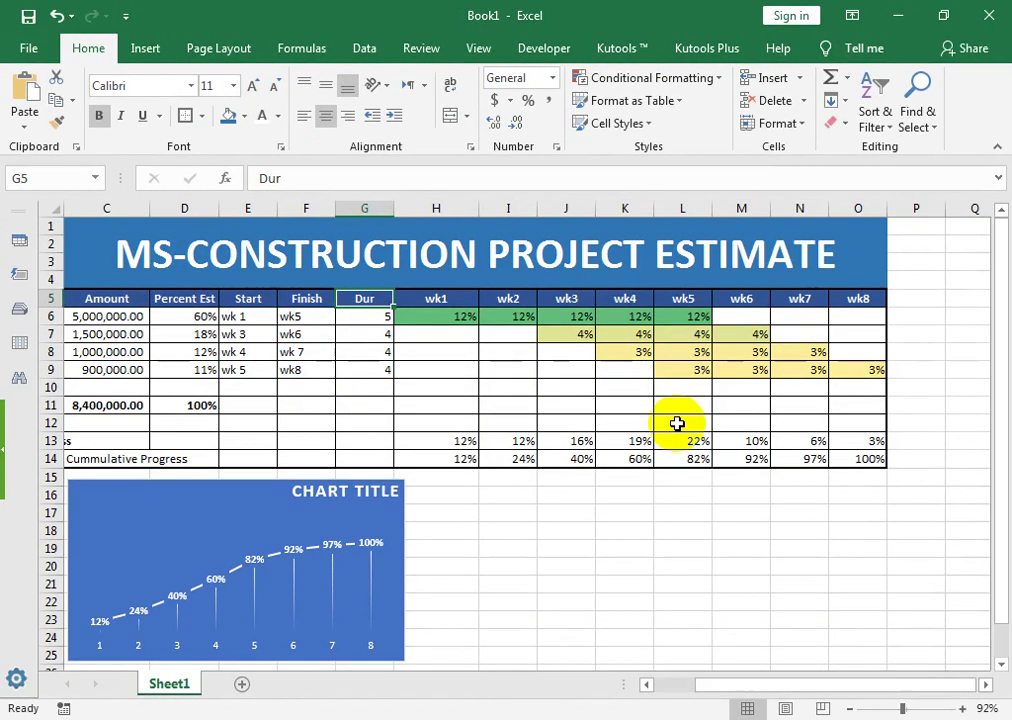
# Step: Bold the progress labels, move Cummulative Progress to B14, and merge the title across B1:N4
pyautogui.moveTo(90, 429)
pyautogui.mouseDown()
pyautogui.moveTo(90, 452)
pyautogui.moveTo(200, 450)
pyautogui.mouseUp()
pyautogui.click(98, 116)
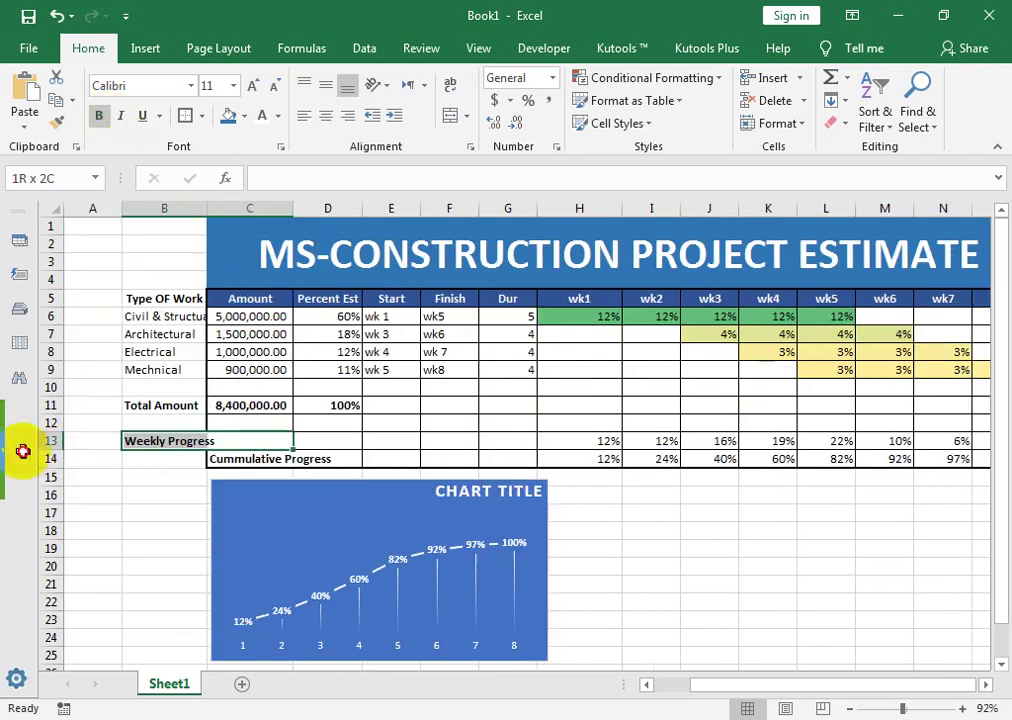
pyautogui.click(219, 459)
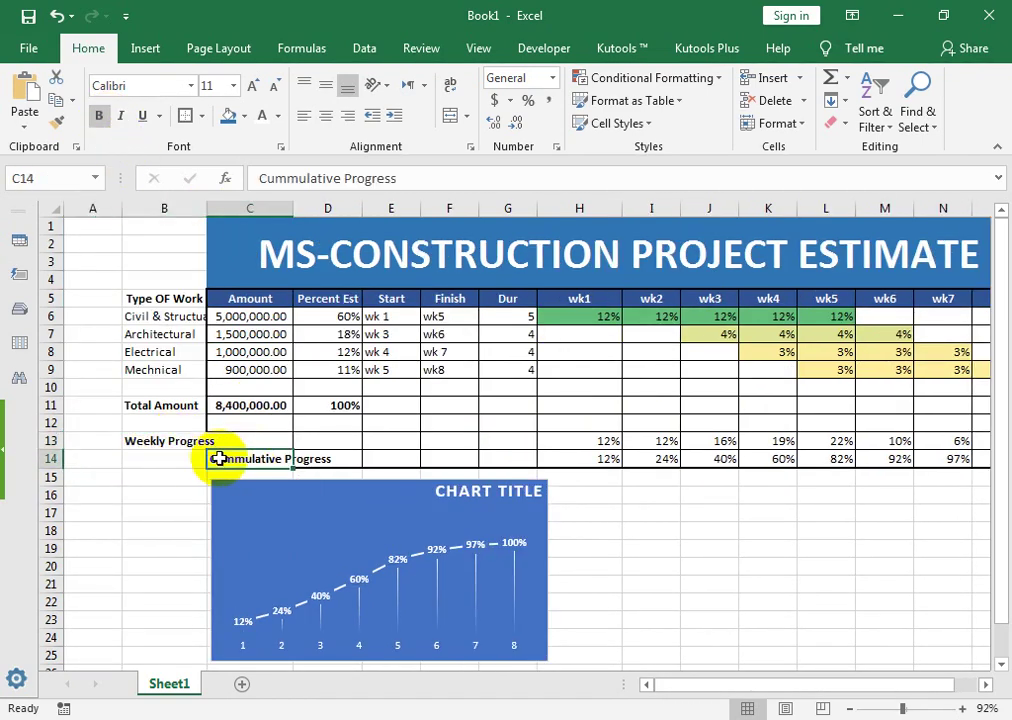
pyautogui.moveTo(203, 458); pyautogui.dragTo(165, 459)
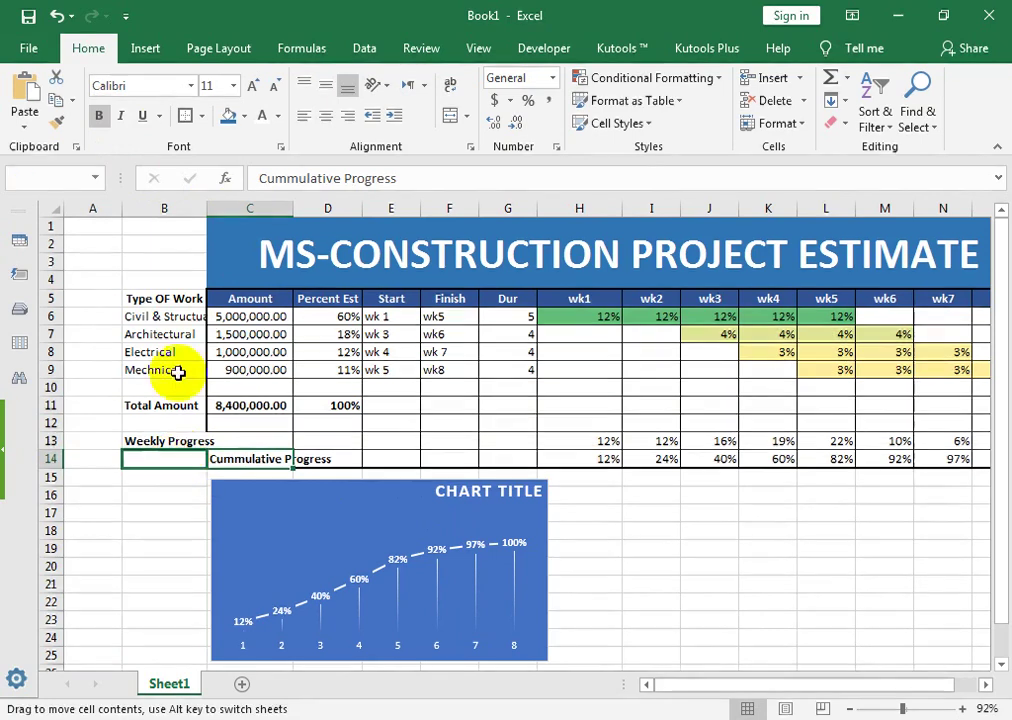
pyautogui.moveTo(158, 240); pyautogui.dragTo(217, 246)
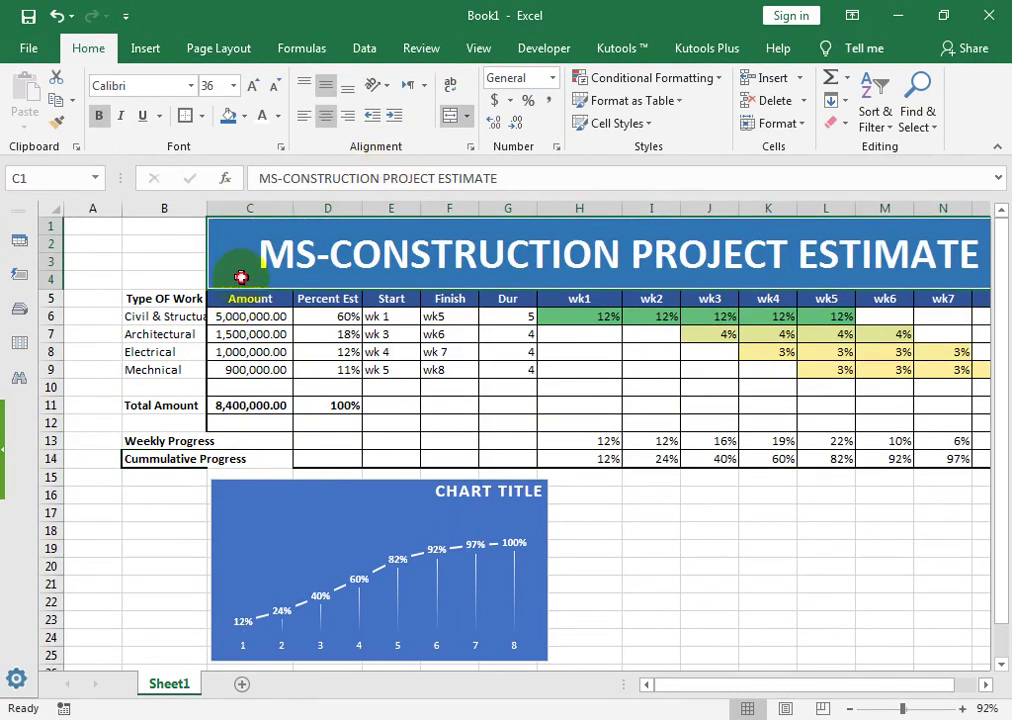
pyautogui.click(453, 118)
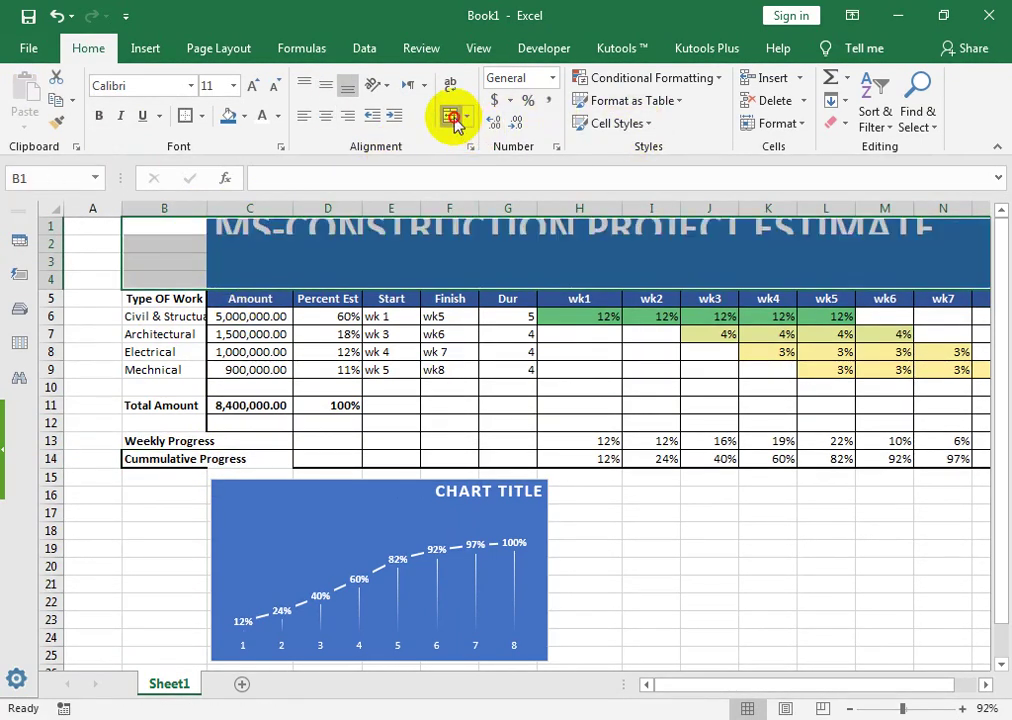
# Step: Apply all borders plus an outside border to table B5:N14
pyautogui.moveTo(176, 302); pyautogui.dragTo(978, 456)
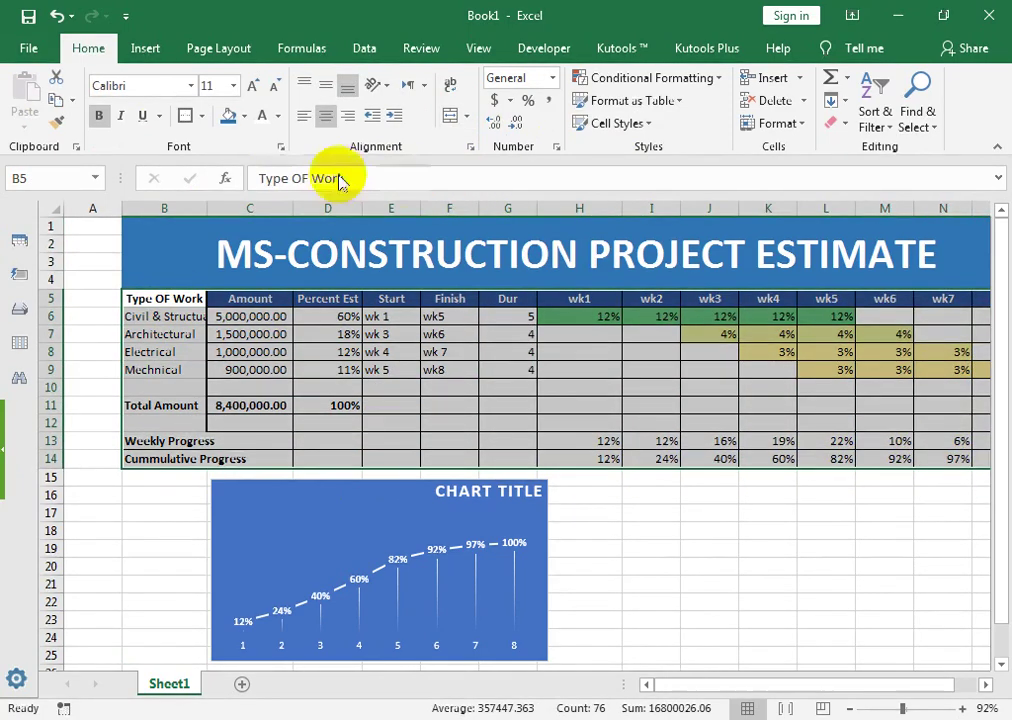
pyautogui.click(187, 118)
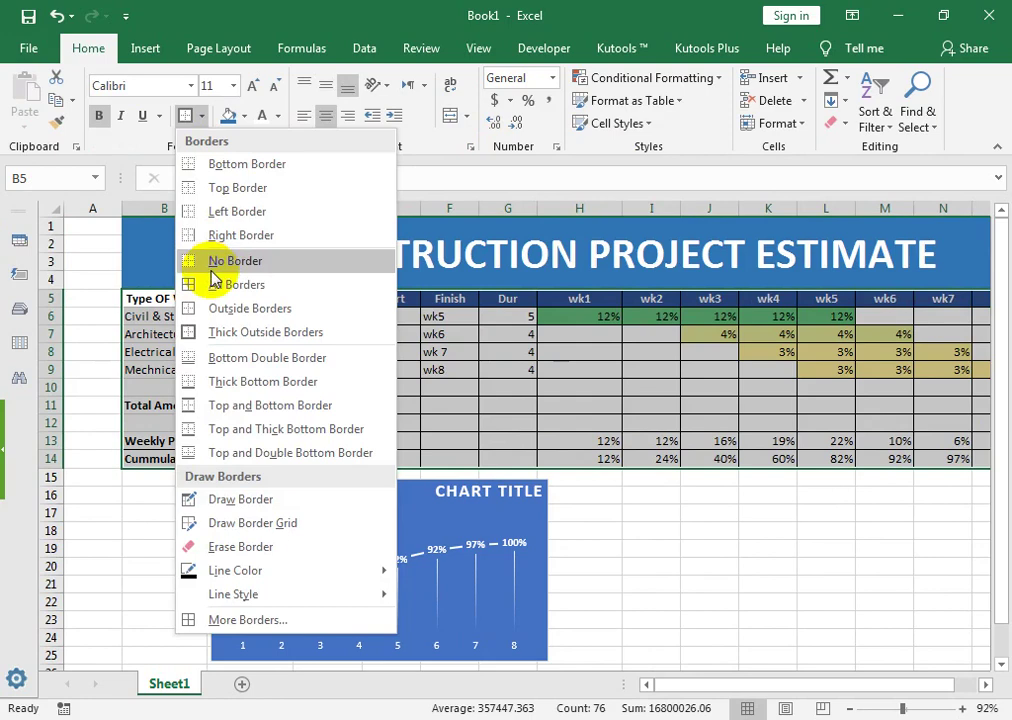
pyautogui.click(215, 285)
pyautogui.click(200, 117)
pyautogui.click(228, 331)
pyautogui.moveTo(155, 265)
pyautogui.mouseDown()
pyautogui.moveTo(436, 420)
pyautogui.moveTo(639, 456)
pyautogui.moveTo(530, 250)
pyautogui.mouseUp()
# Step: Zoom to fit the title banner and estimate table in the window
pyautogui.click(478, 48)
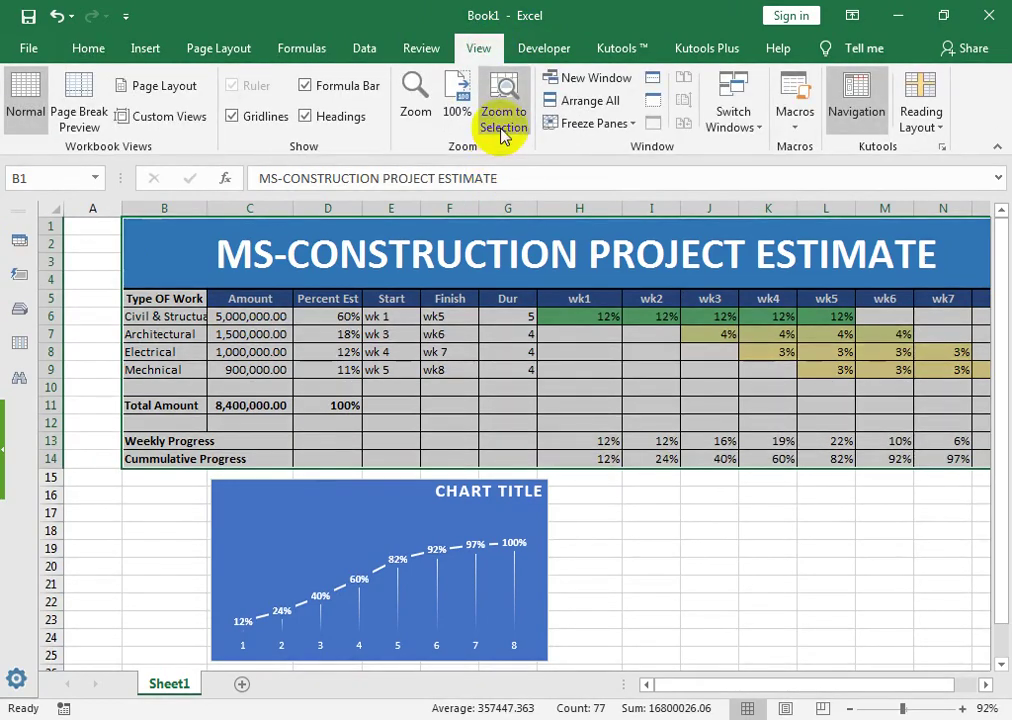
pyautogui.click(500, 112)
pyautogui.click(475, 325)
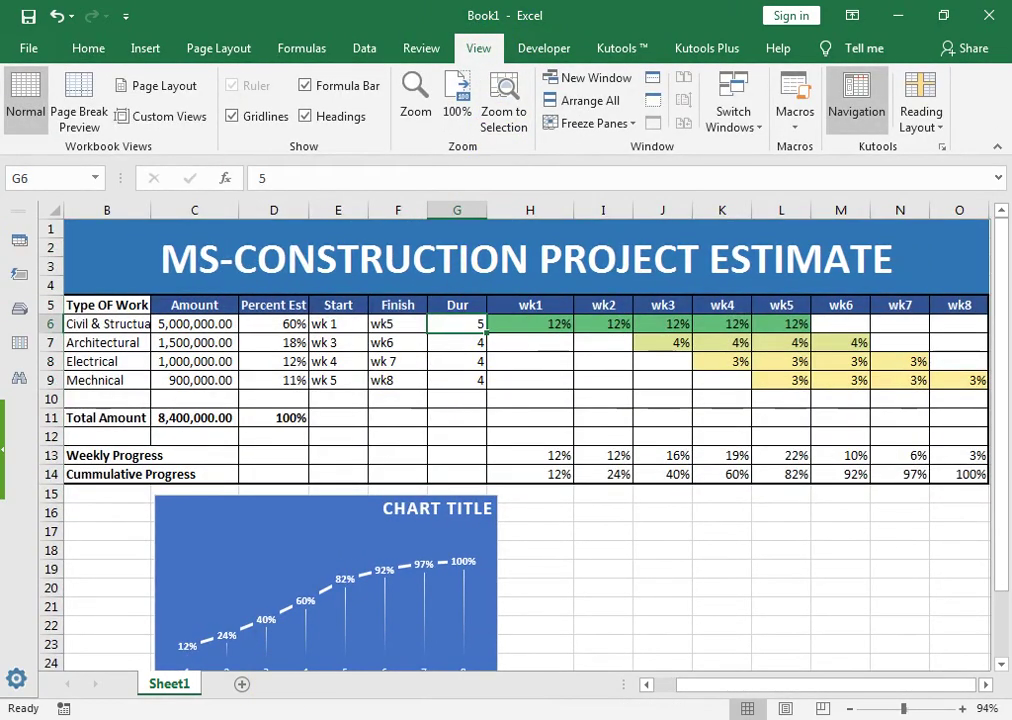